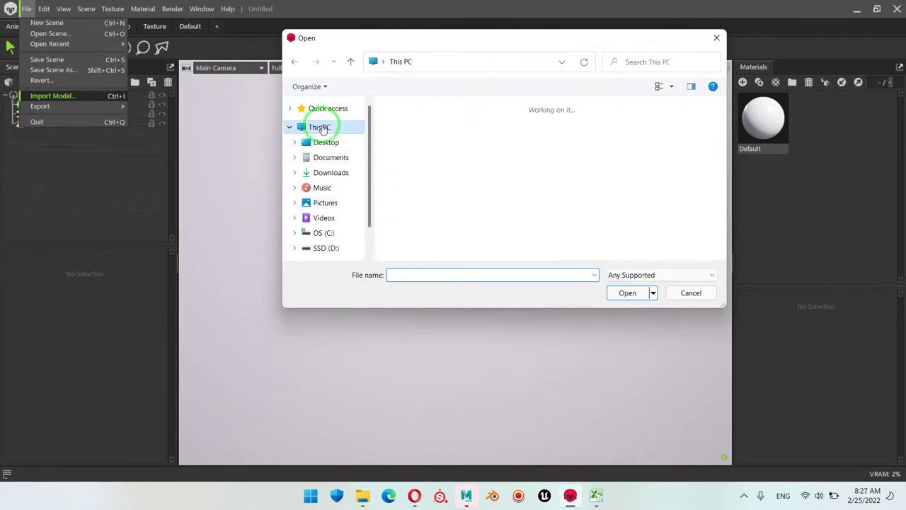
Browse to the SSD (D:) > SEM4 > ASM SEM4 > Character > scenes folder for the model import
double_click(617, 247)
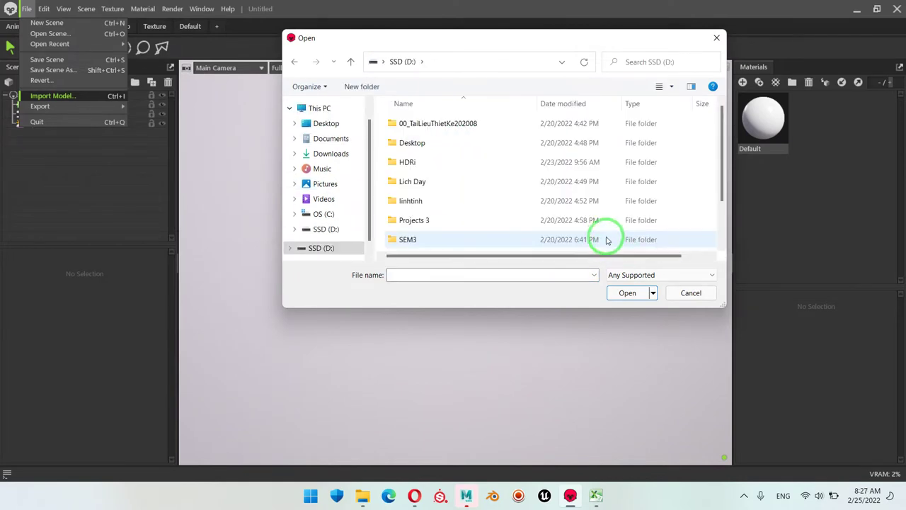
scroll(448, 215, "down", 2)
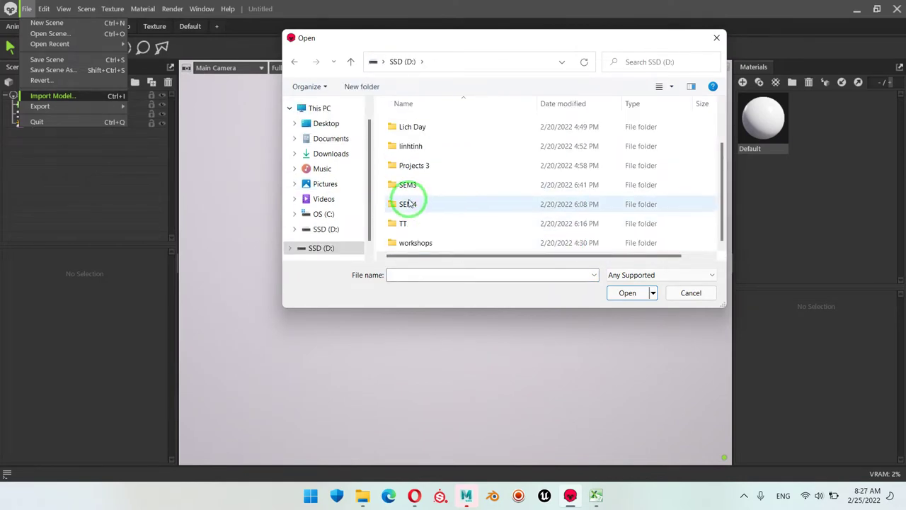
double_click(411, 204)
scroll(419, 182, "down", 1)
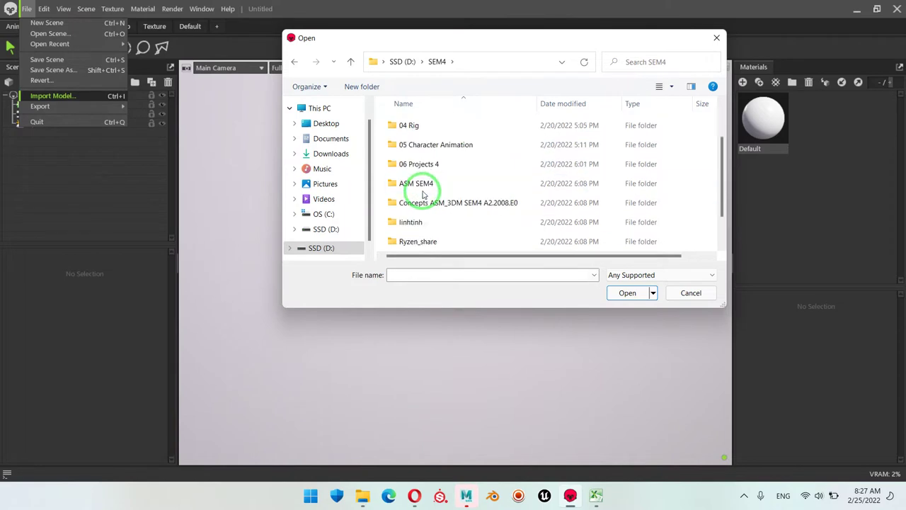
double_click(419, 183)
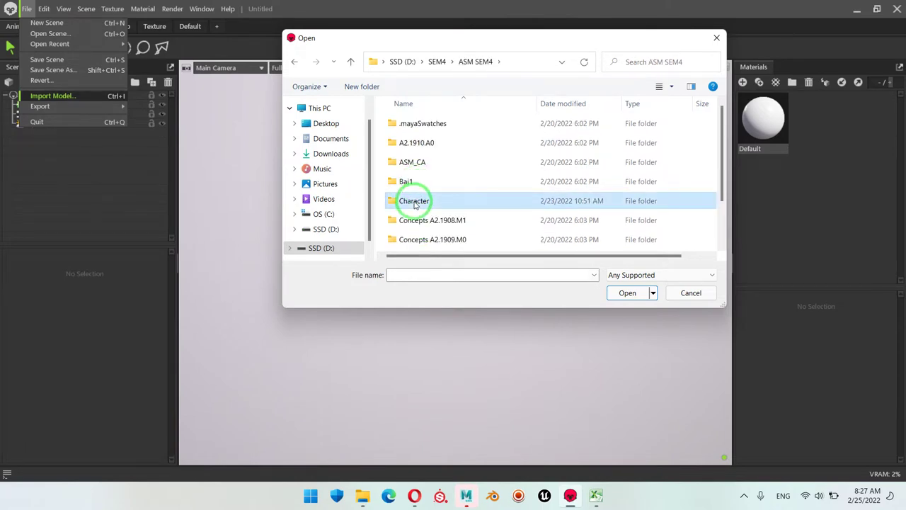
double_click(414, 200)
scroll(456, 191, "down", 5)
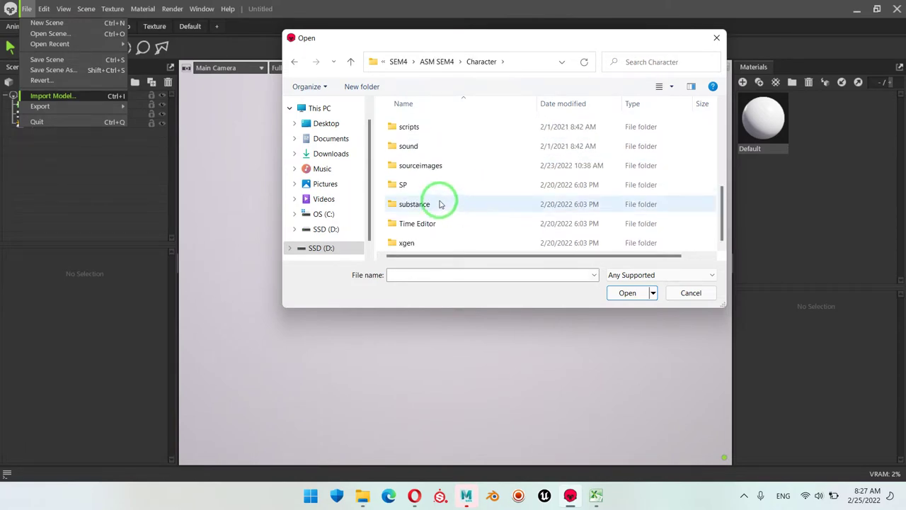
scroll(439, 204, "up", 2)
double_click(406, 161)
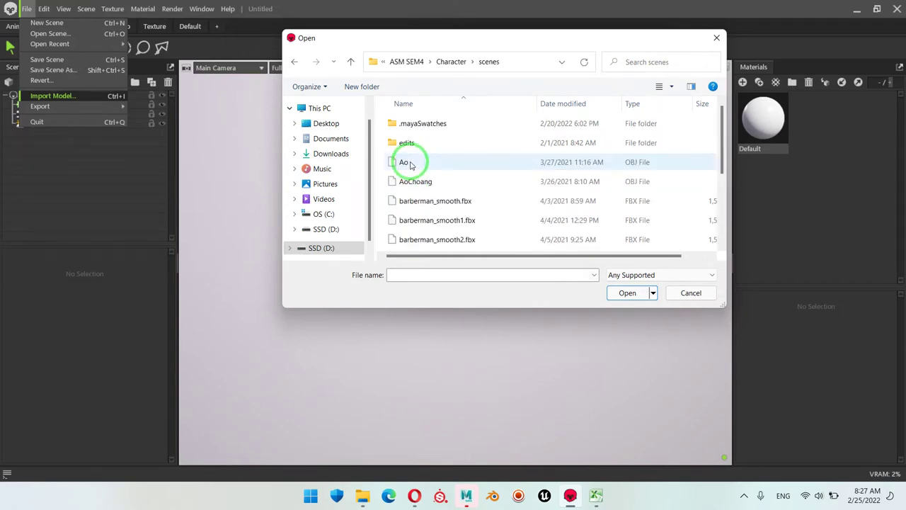
Import the model file barberman_smooth2.fbx into the scene
scroll(453, 166, "down", 2)
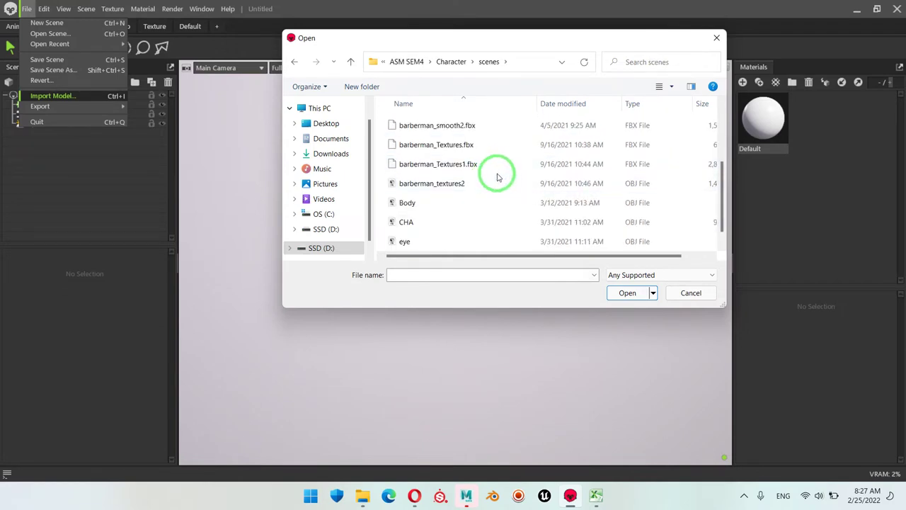
left_click(453, 167)
scroll(482, 161, "up", 1)
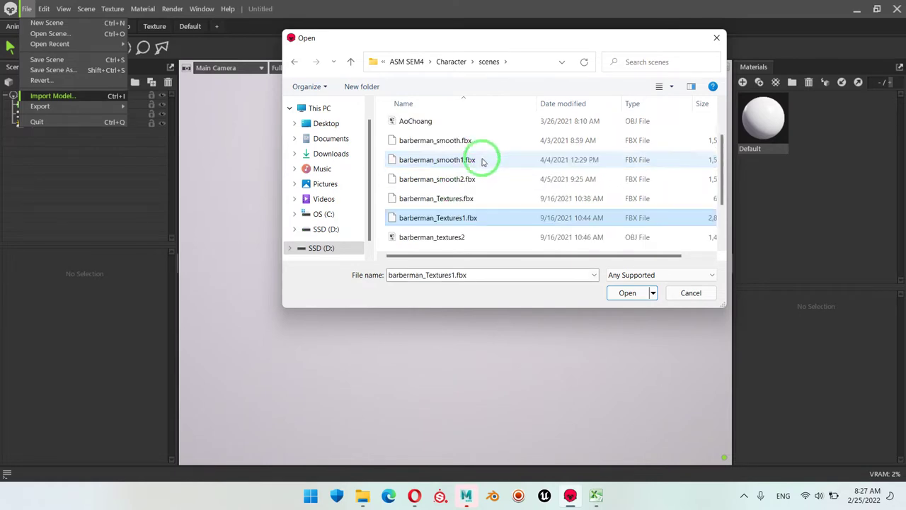
left_click(453, 181)
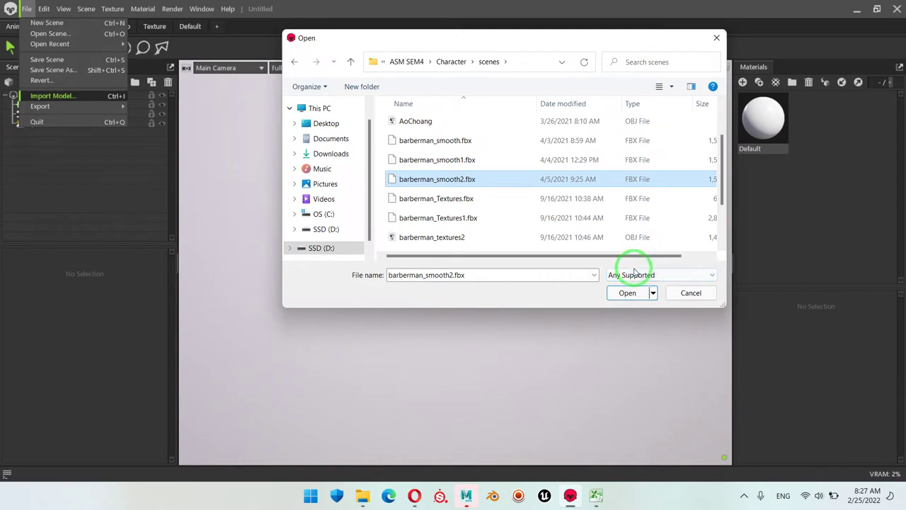
left_click(628, 297)
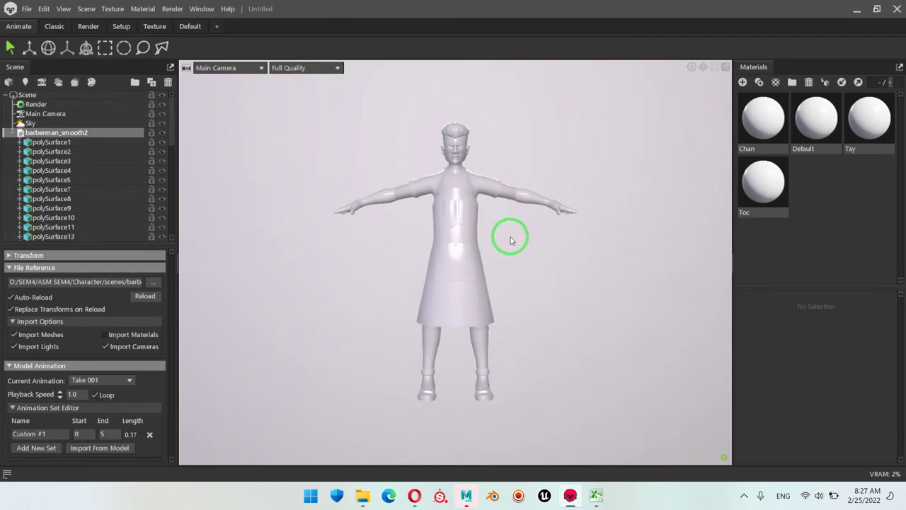
Select the Chan material and enlarge the area showing its properties
left_click_drag(511, 241, 534, 225)
left_click_drag(536, 258, 497, 260)
mouse_move(446, 312)
left_mouse_down()
mouse_move(564, 300)
mouse_move(436, 303)
left_mouse_up()
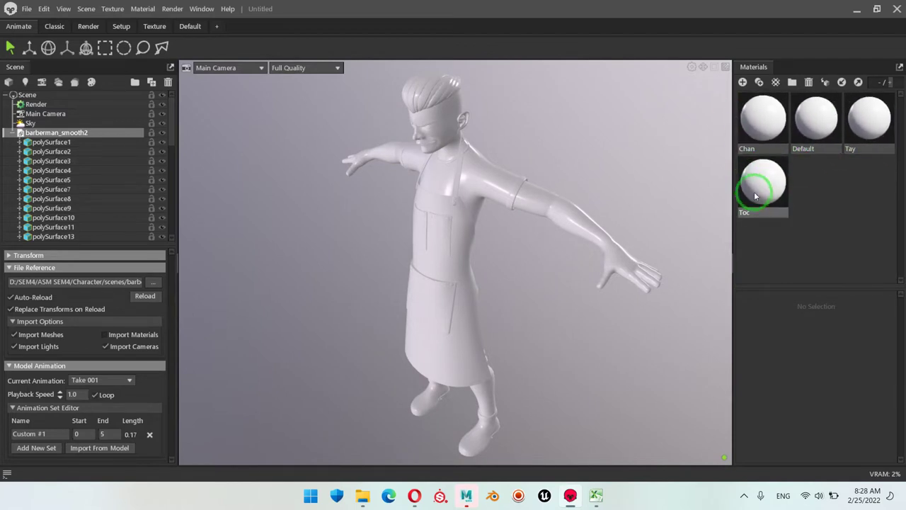
left_click(762, 122)
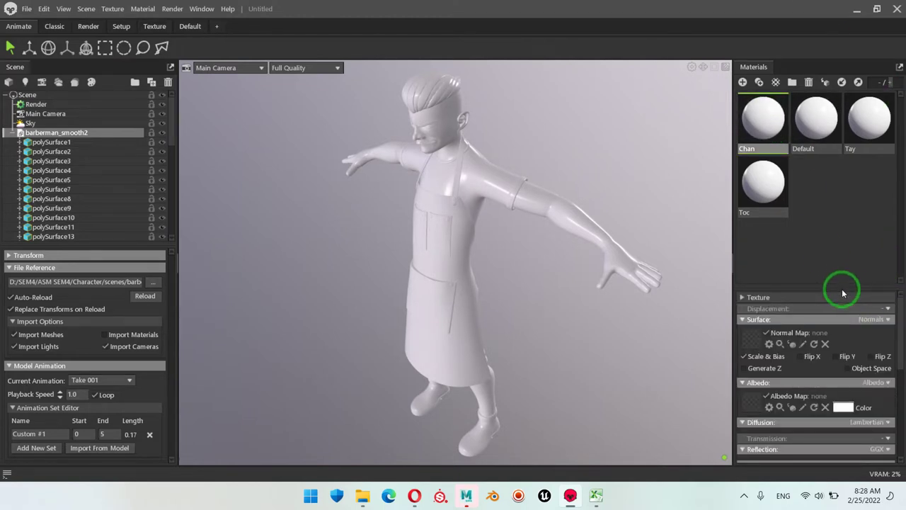
left_click_drag(841, 286, 824, 273)
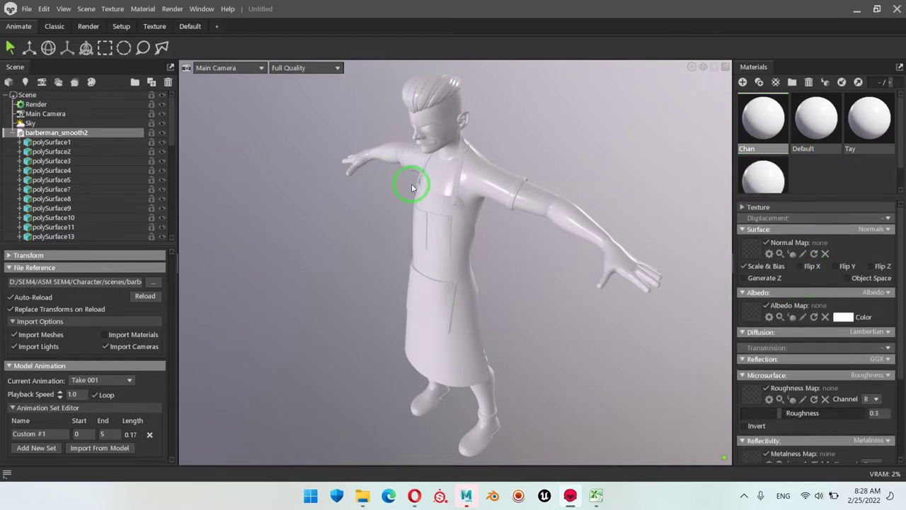
Assign Chan_Normal_OpenGL from the Character > sourceimages folder as the Chan material's normal map
left_click_drag(429, 275, 461, 245)
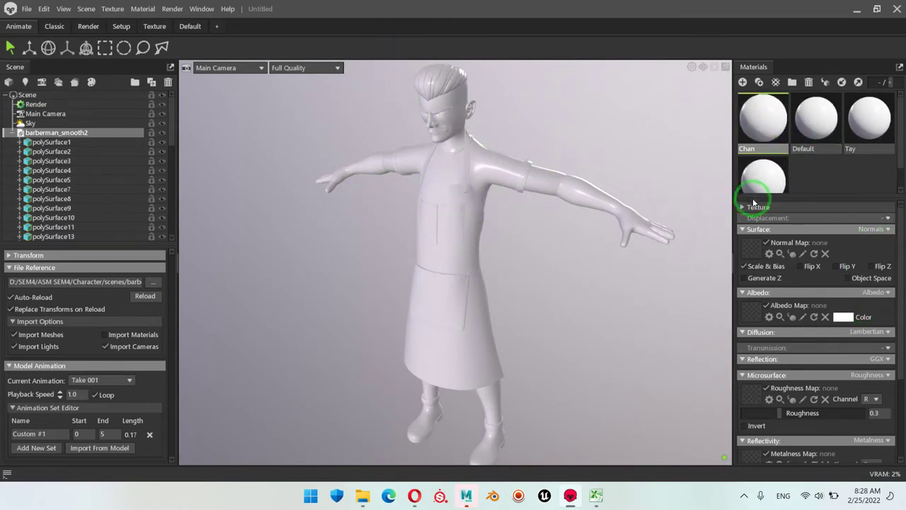
left_click(751, 255)
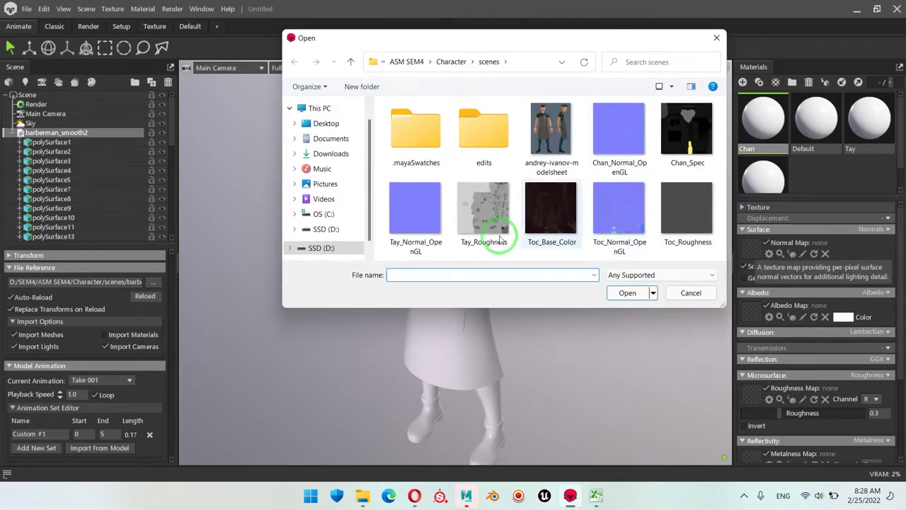
left_click(464, 63)
scroll(481, 192, "down", 5)
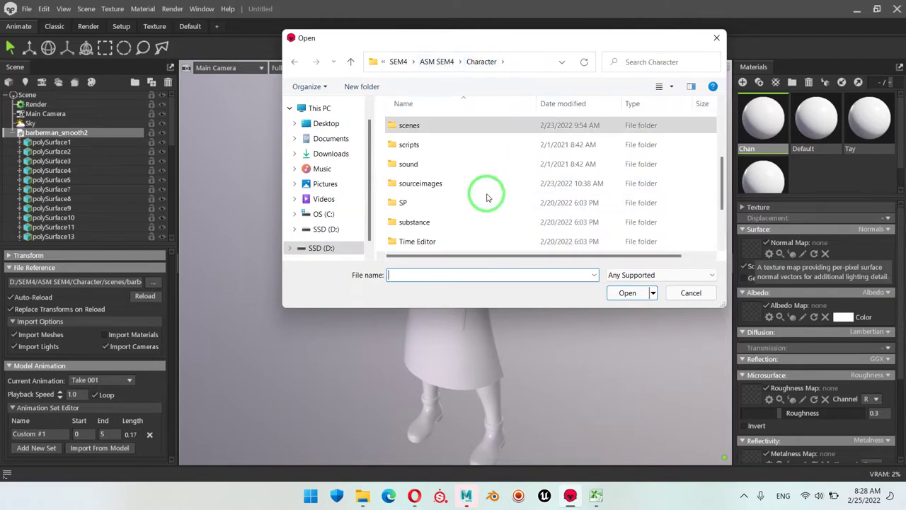
double_click(434, 165)
scroll(607, 172, "down", 10)
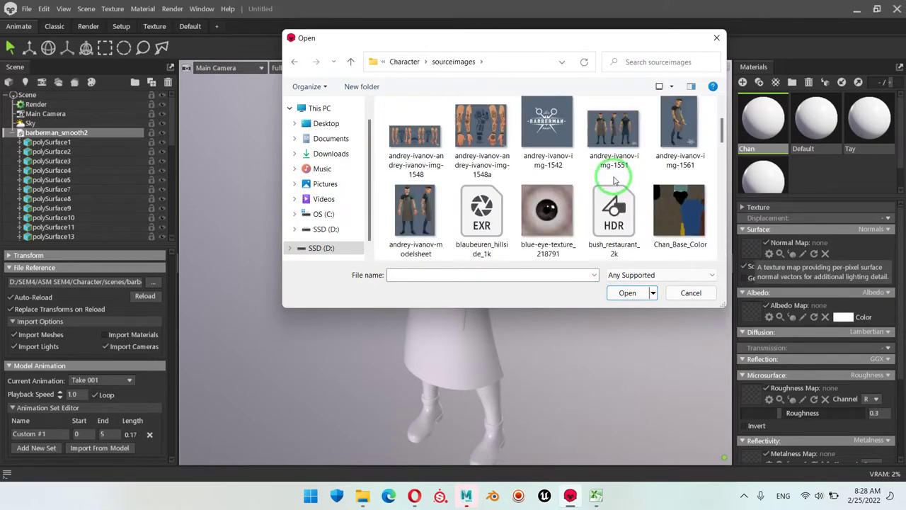
scroll(616, 190, "up", 1)
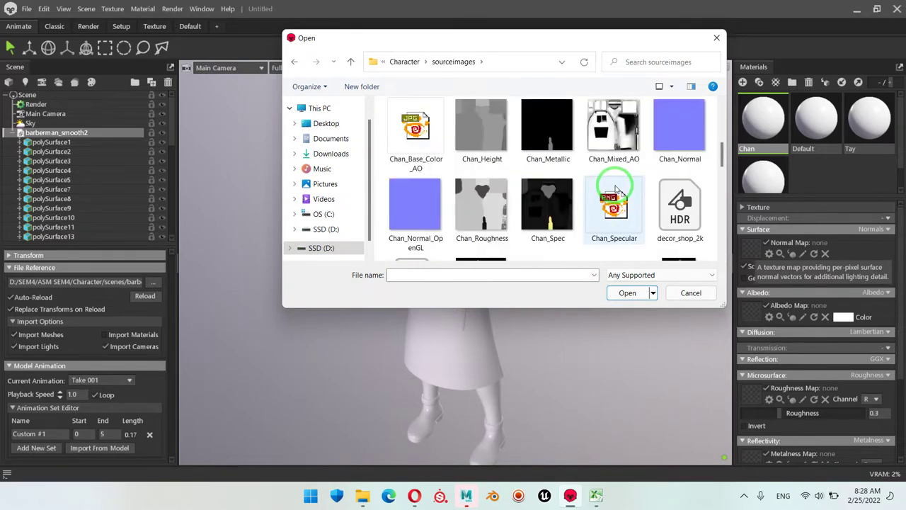
left_click(415, 213)
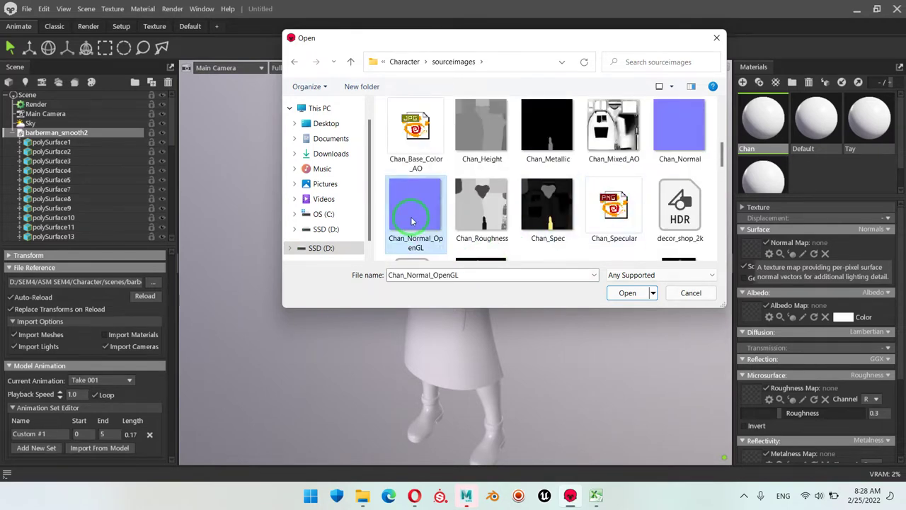
left_click(628, 294)
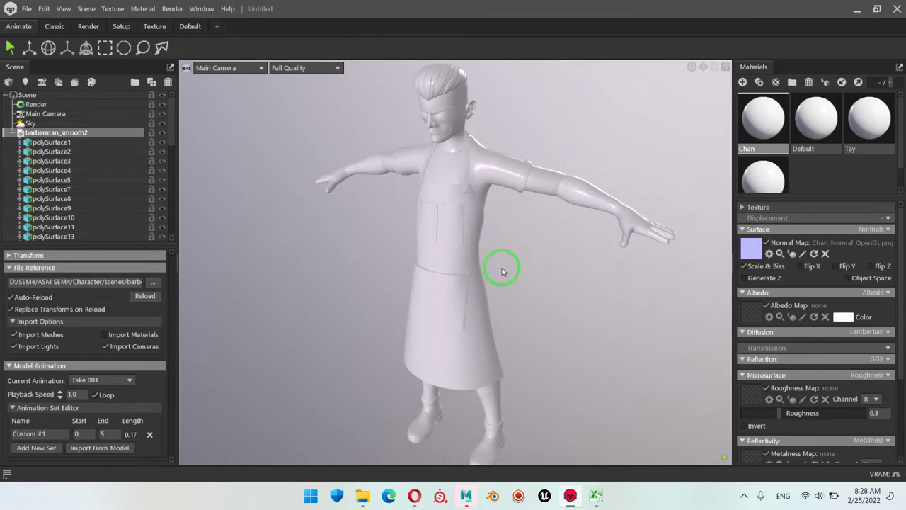
Assign the Chan_Base_Color texture from the sourceimages folder as the Chan material's albedo map
scroll(440, 256, "up", 6)
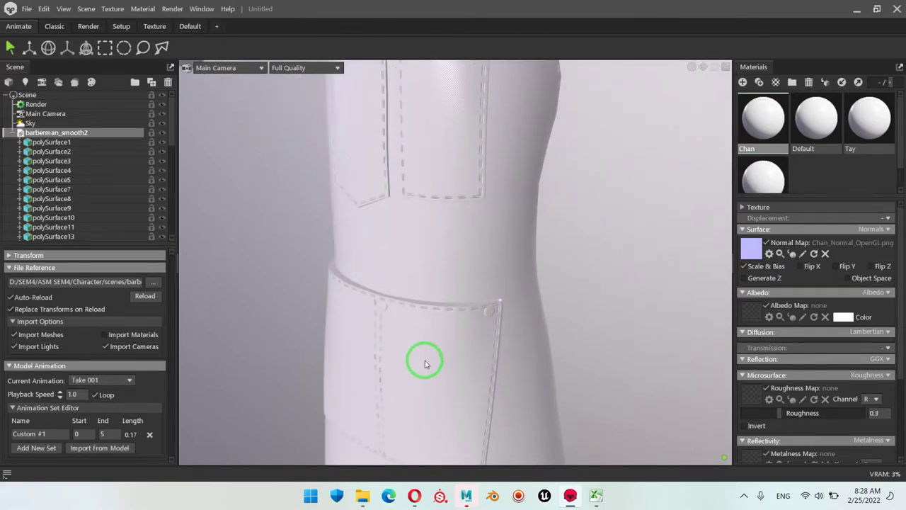
scroll(417, 346, "down", 6)
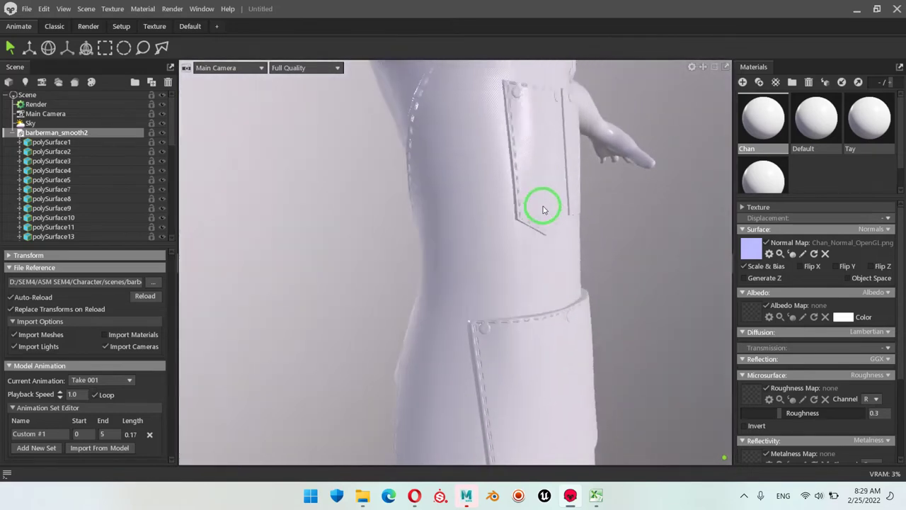
left_click_drag(505, 314, 458, 263)
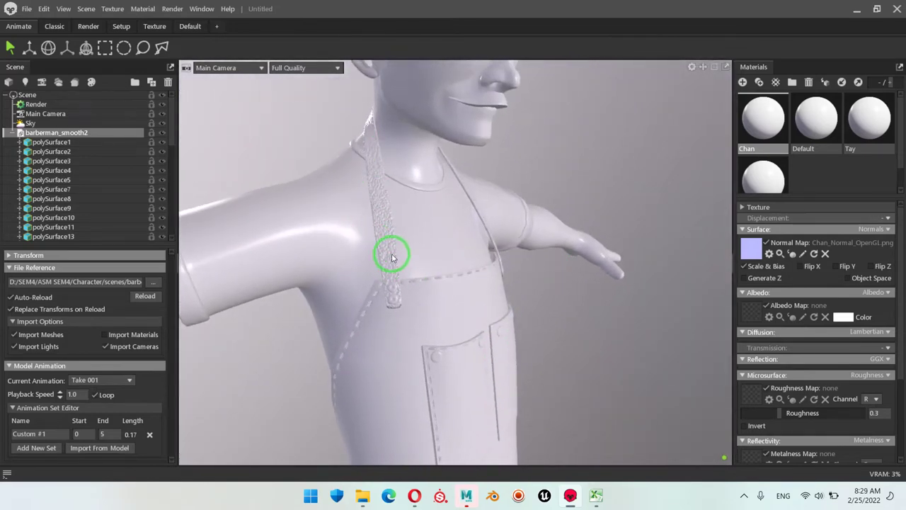
left_click_drag(393, 258, 446, 267)
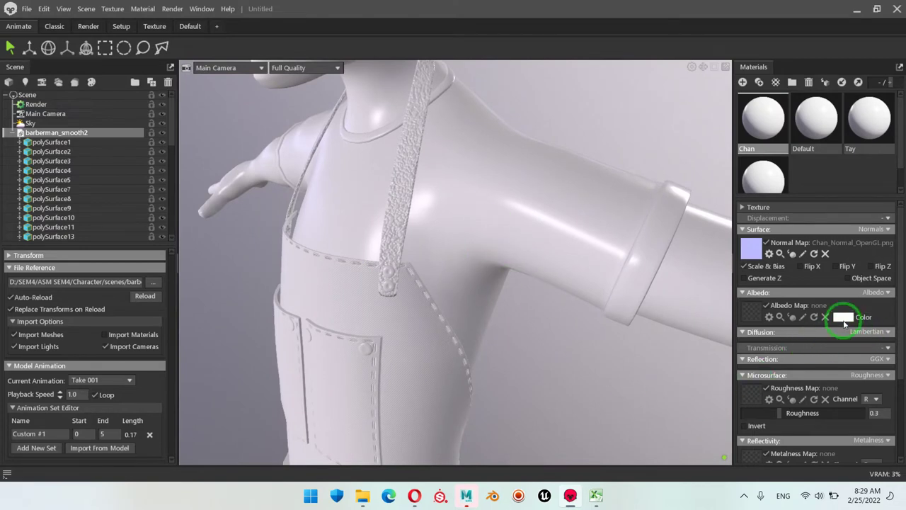
scroll(844, 323, "down", 1)
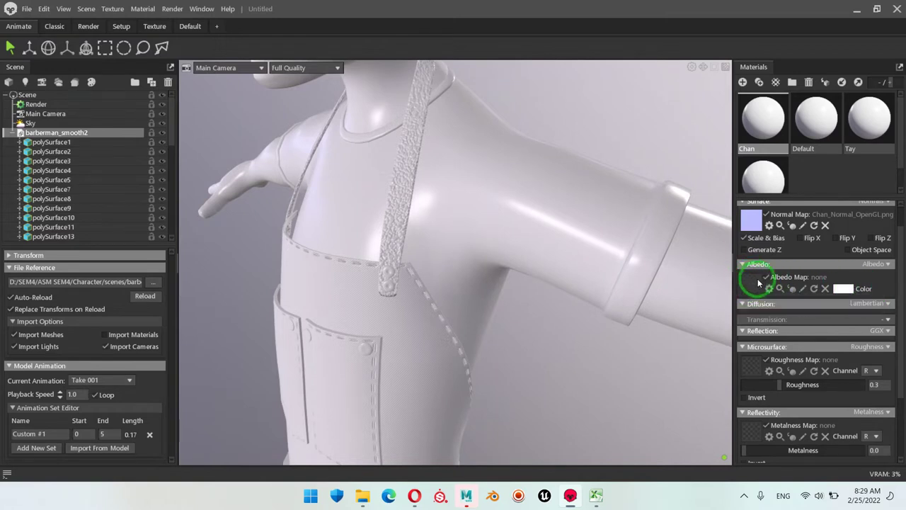
left_click(888, 265)
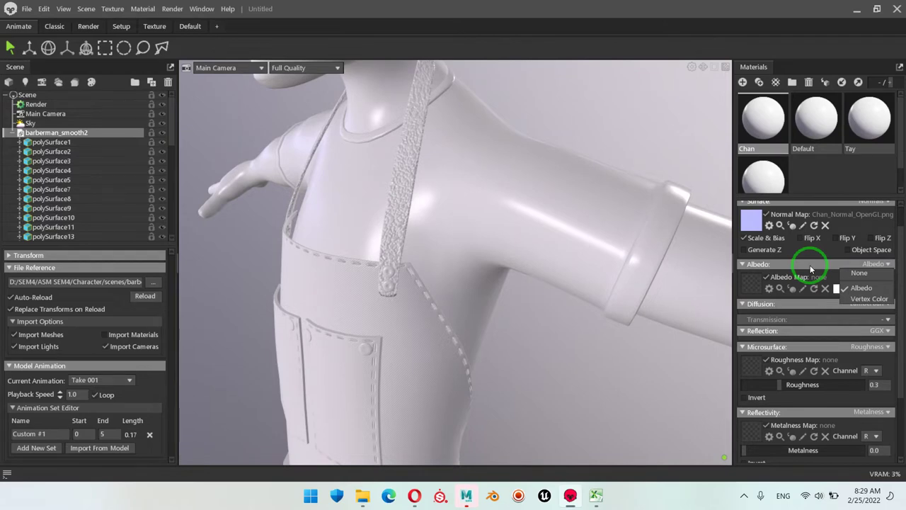
left_click(755, 286)
scroll(683, 172, "down", 5)
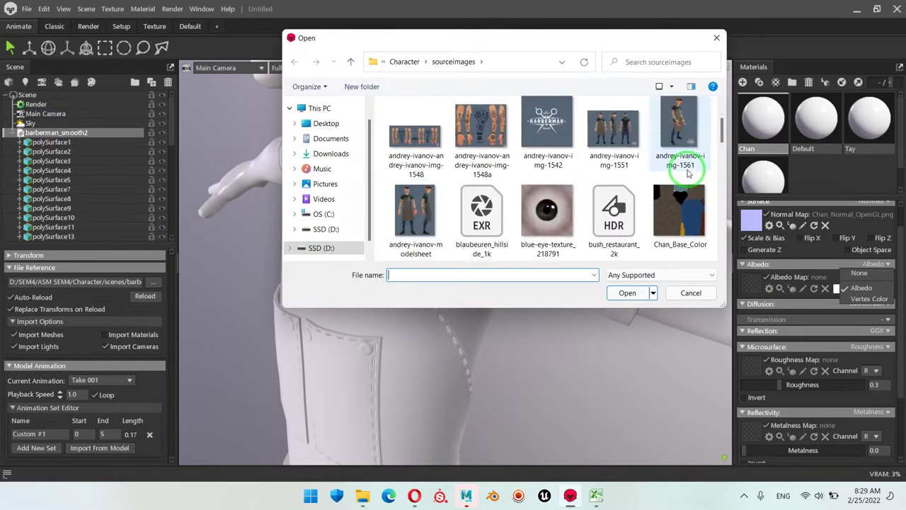
scroll(687, 172, "down", 1)
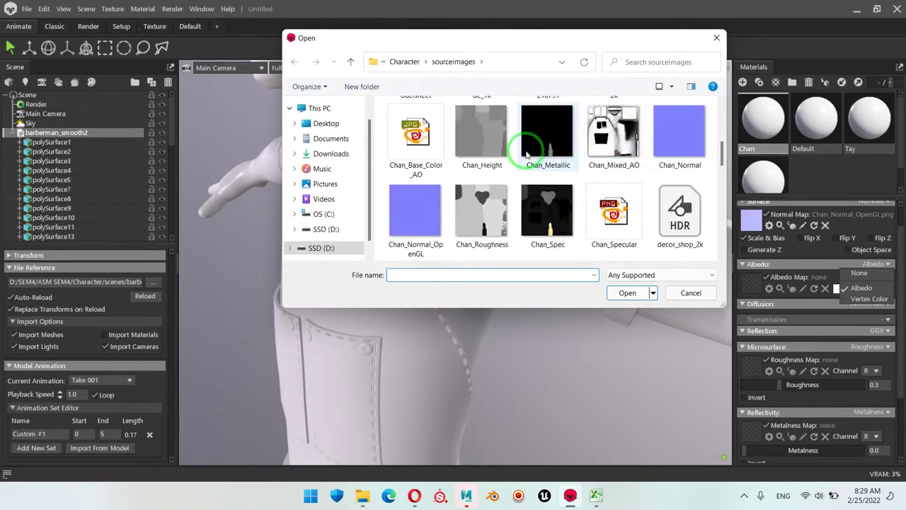
scroll(538, 145, "up", 1)
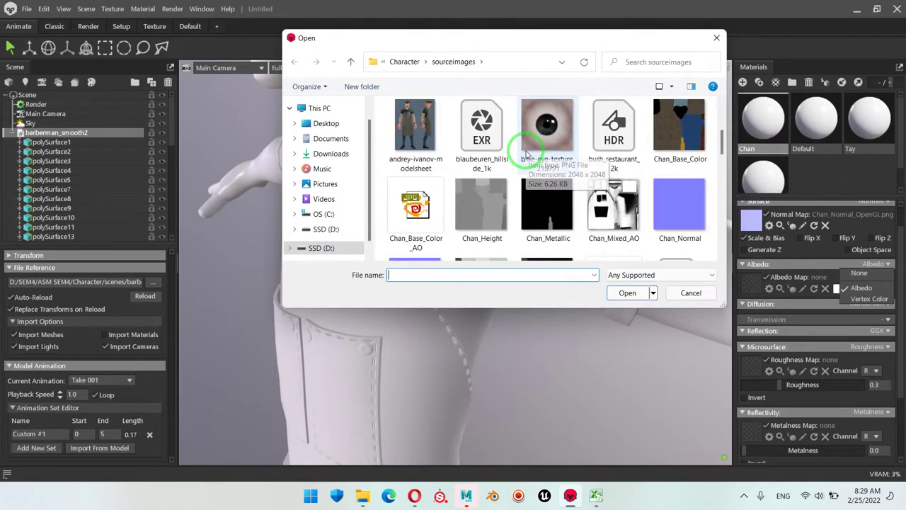
left_click(684, 139)
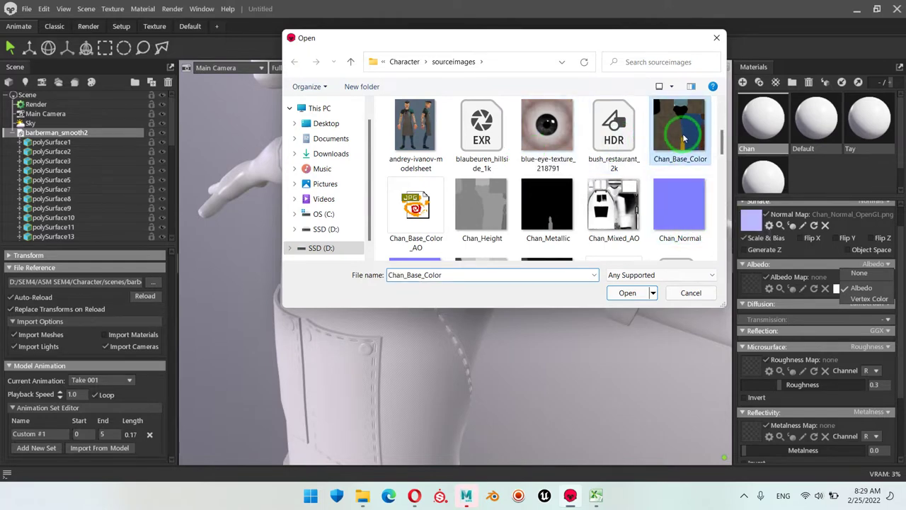
left_click(628, 293)
Assign the Chan_Roughness texture from the sourceimages folder as the Chan material's roughness map
left_click_drag(463, 347, 427, 236)
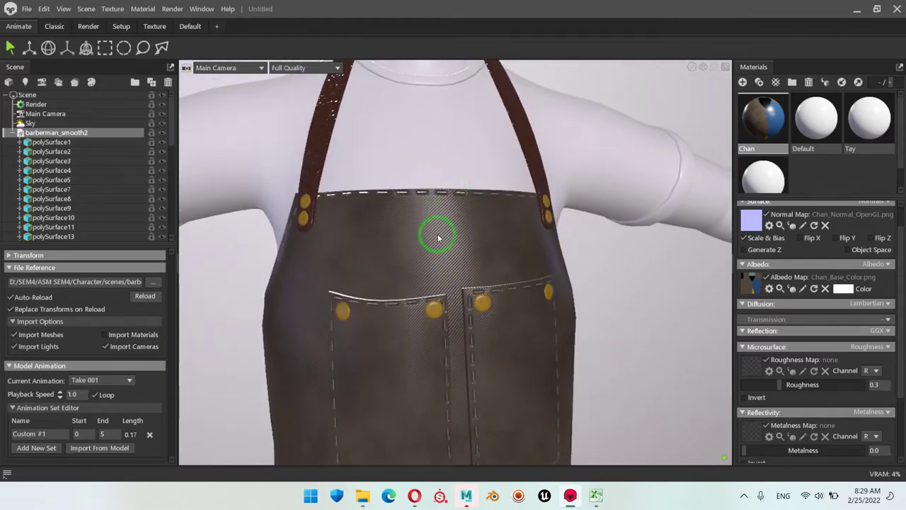
left_click_drag(418, 267, 749, 332)
scroll(813, 312, "down", 3)
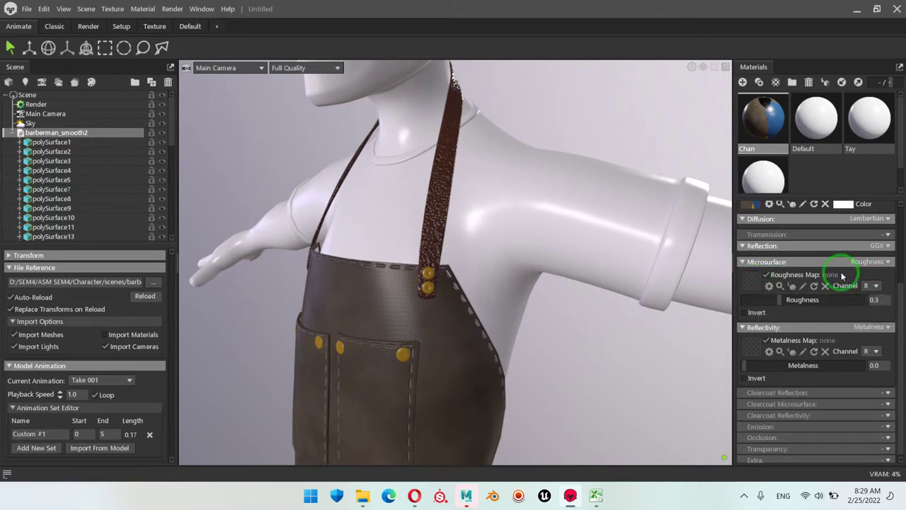
left_click(890, 262)
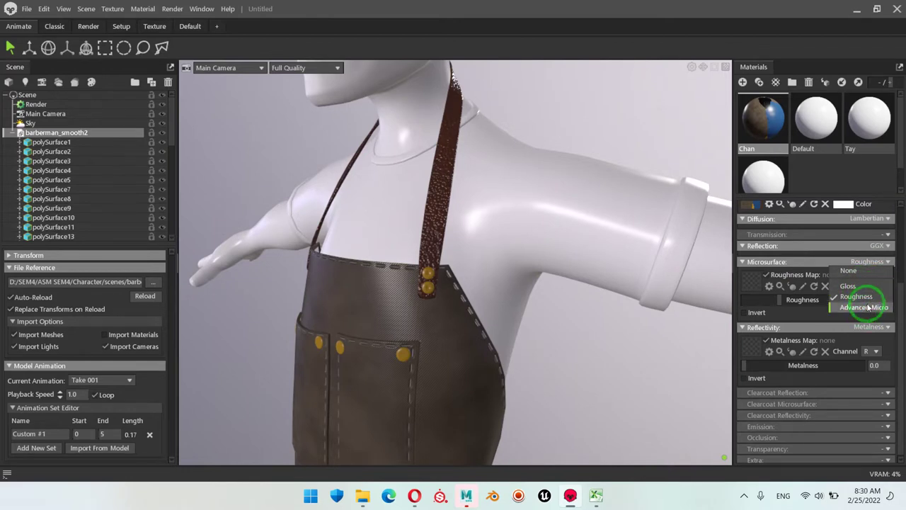
left_click(751, 285)
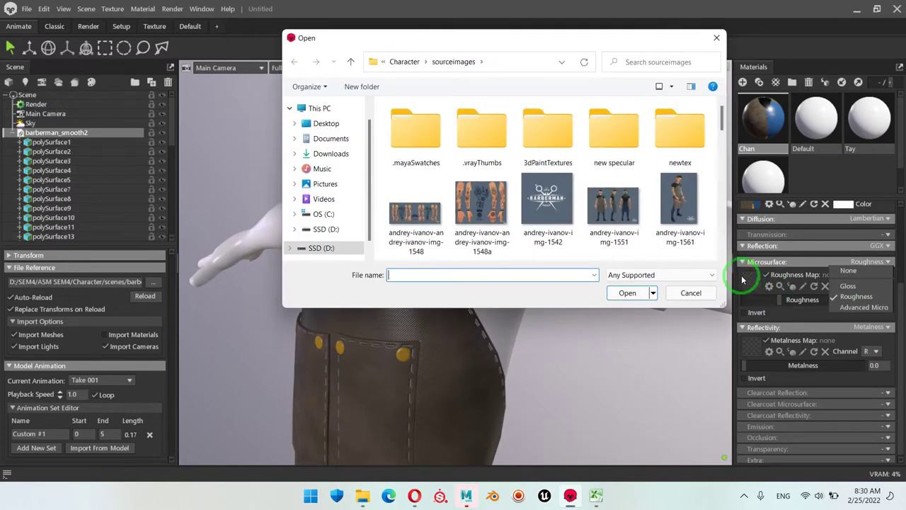
scroll(655, 198, "down", 1)
scroll(655, 201, "down", 1)
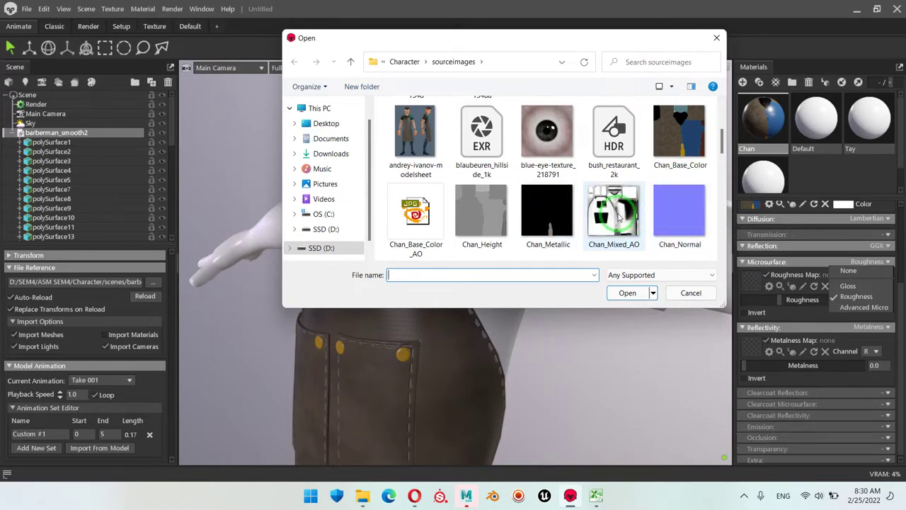
scroll(618, 220, "down", 1)
left_click(473, 209)
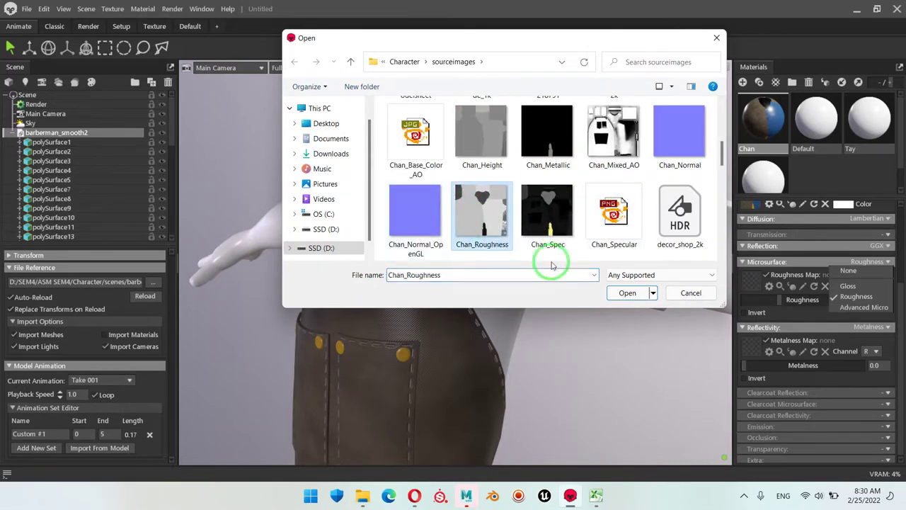
left_click(629, 293)
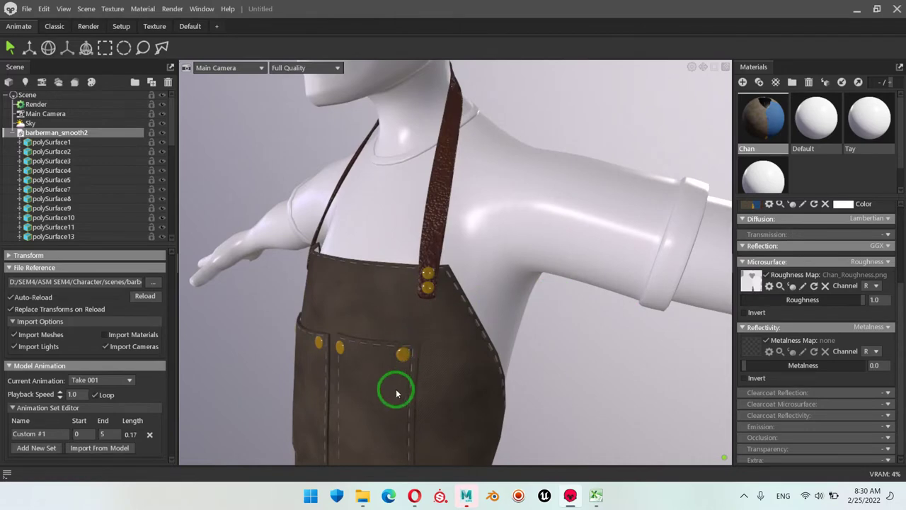
Assign the Chan_Metallic texture from the sourceimages folder as the Chan material's metalness map
left_click_drag(396, 394, 597, 369)
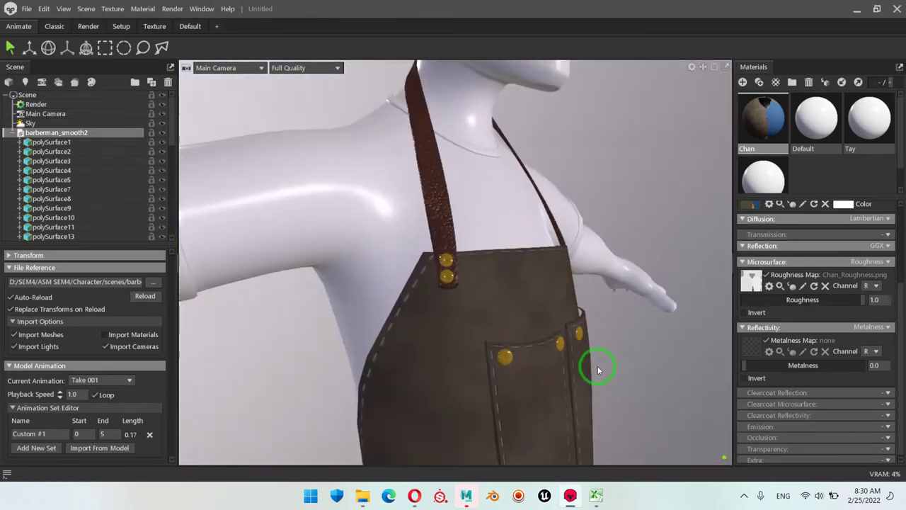
left_click_drag(442, 205, 514, 287)
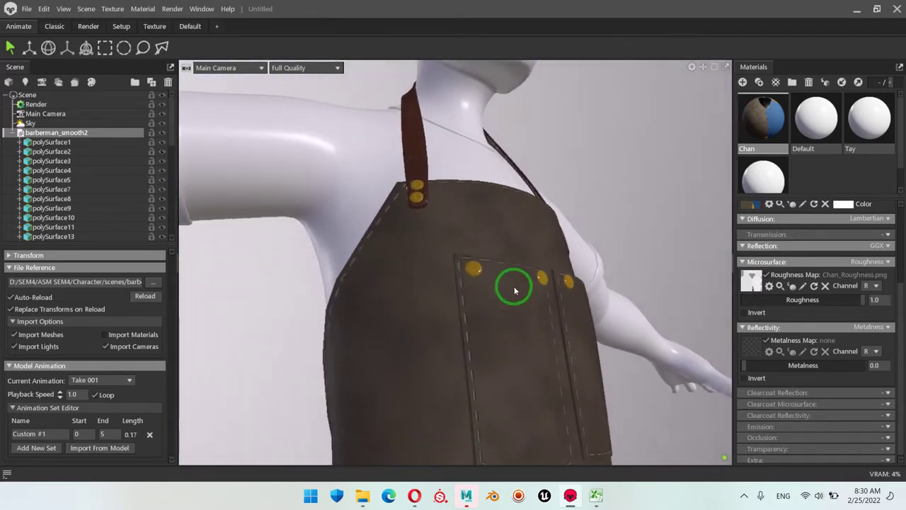
left_click_drag(522, 375, 521, 308)
left_click(780, 359)
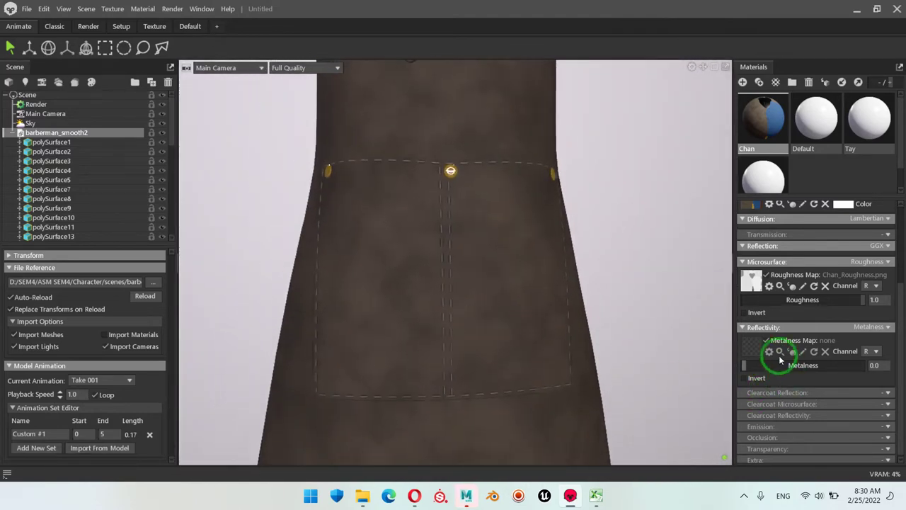
left_click_drag(781, 362, 763, 351)
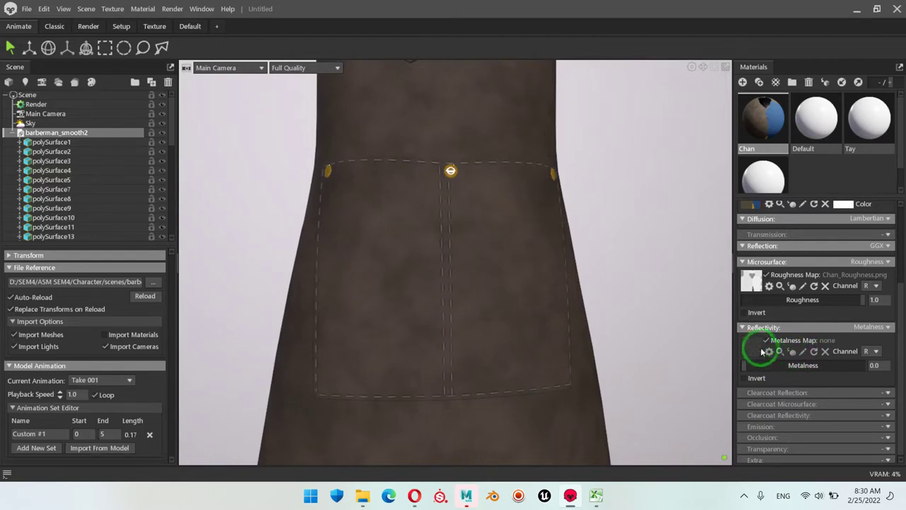
left_click(753, 348)
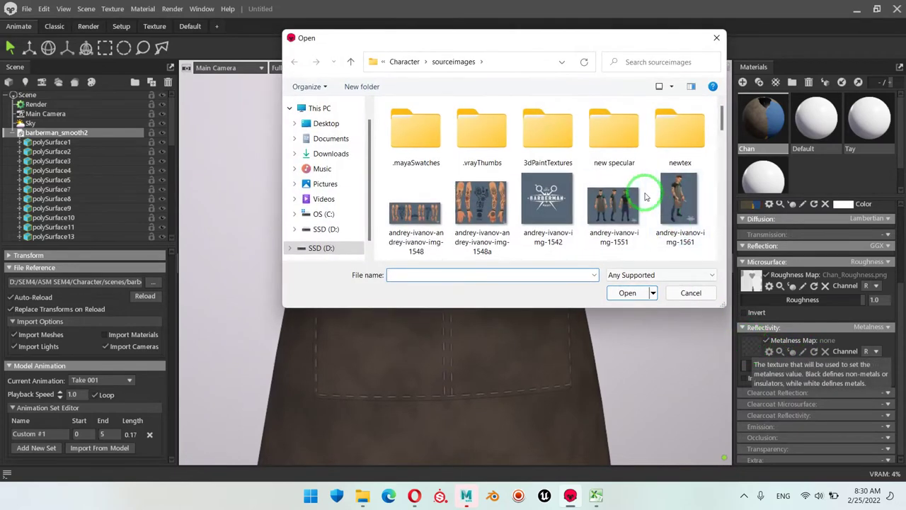
scroll(644, 197, "down", 3)
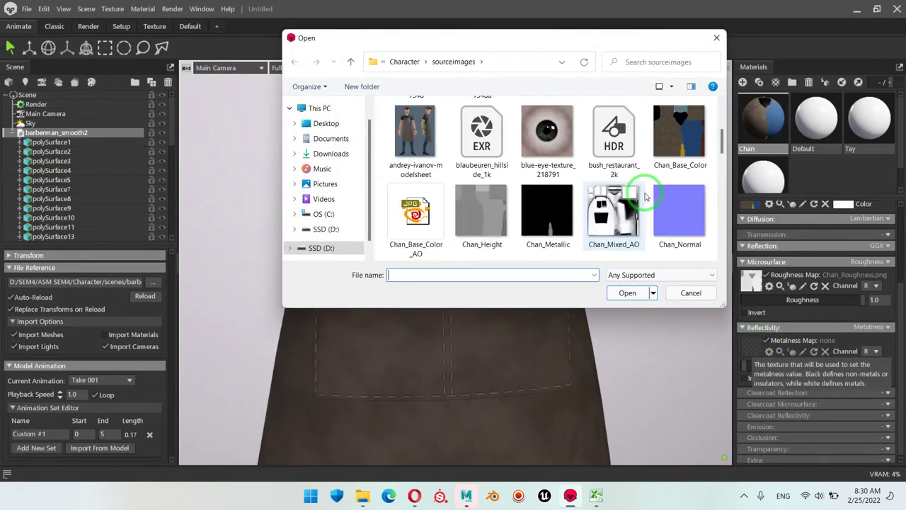
left_click(549, 228)
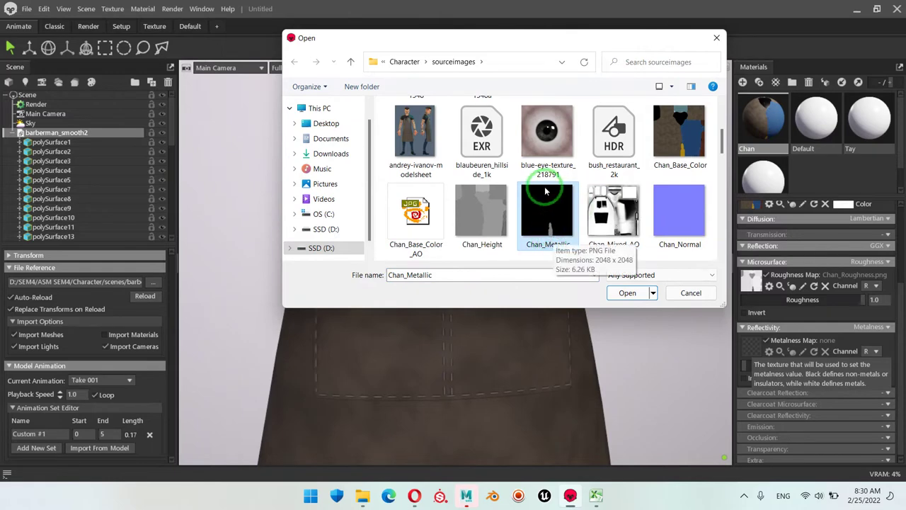
left_click(628, 293)
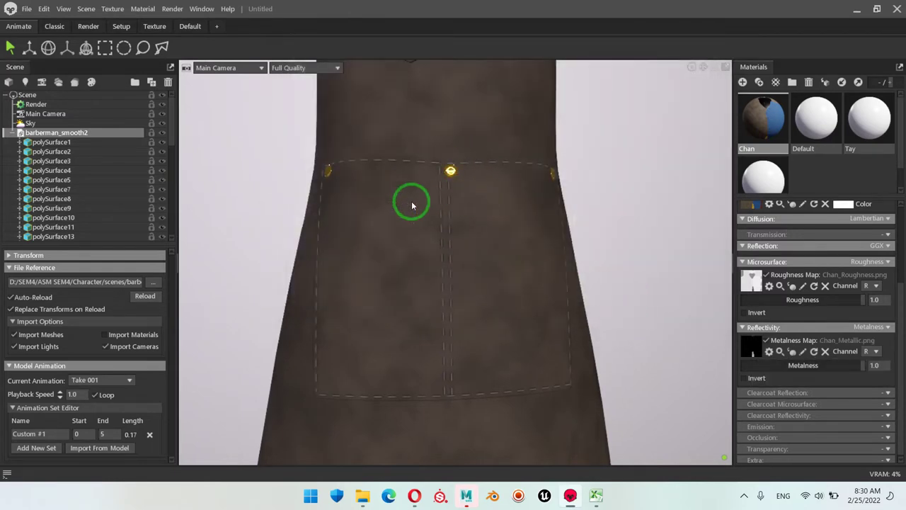
Enable the standard Occlusion option for the Chan material
left_click_drag(439, 277, 465, 381)
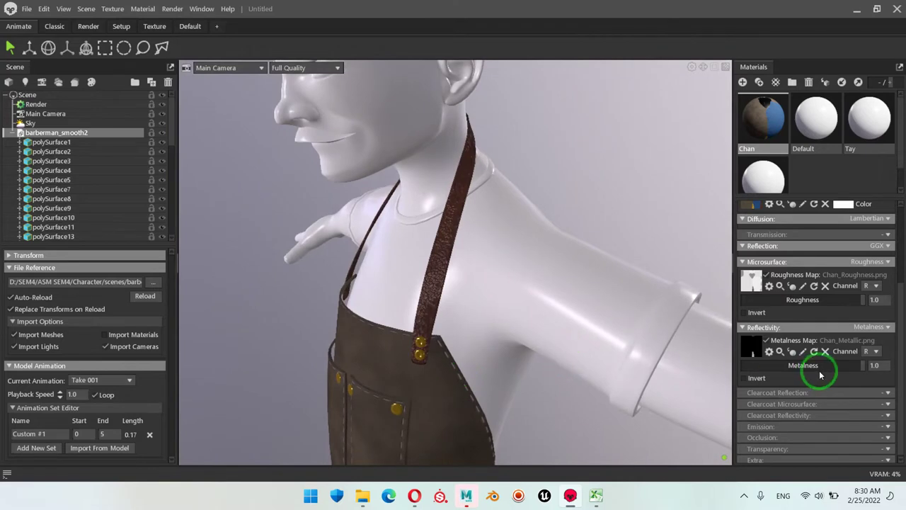
scroll(870, 354, "down", 1)
scroll(864, 384, "up", 1)
scroll(864, 364, "down", 1)
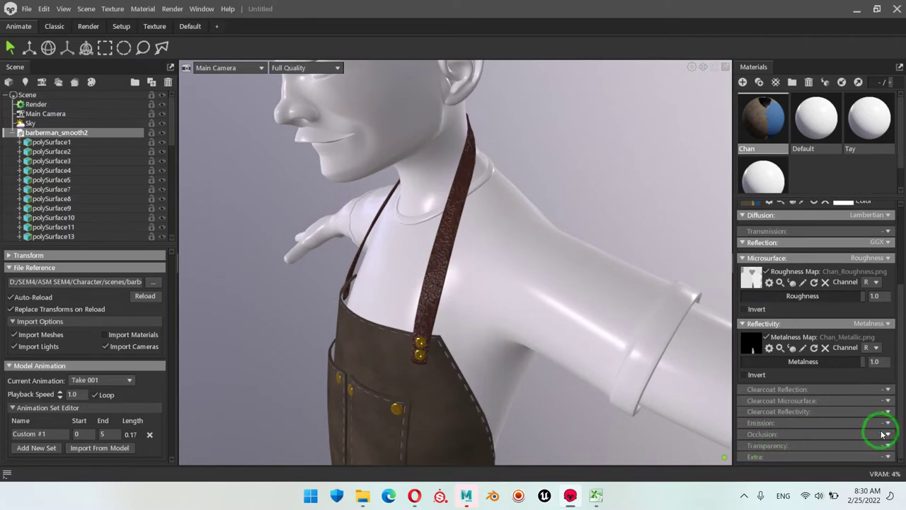
left_click_drag(425, 347, 415, 251)
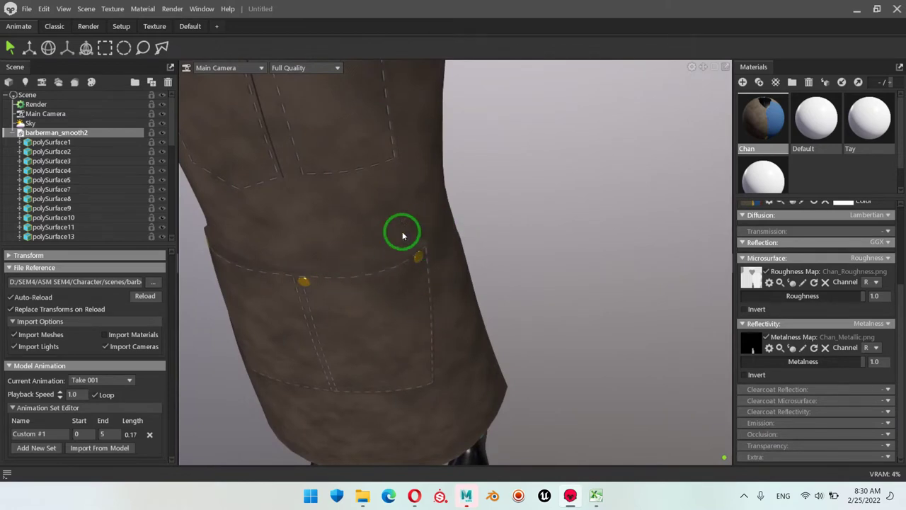
left_click_drag(406, 272, 388, 277)
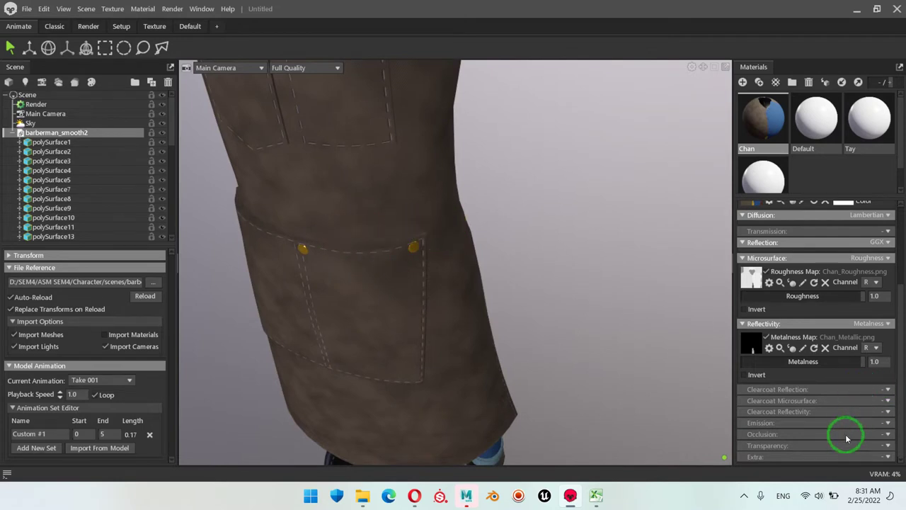
left_click(888, 435)
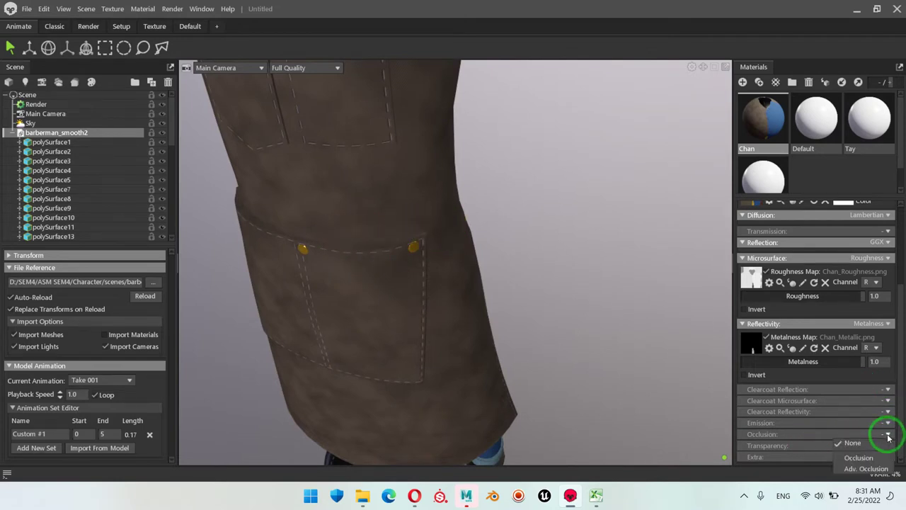
left_click(859, 459)
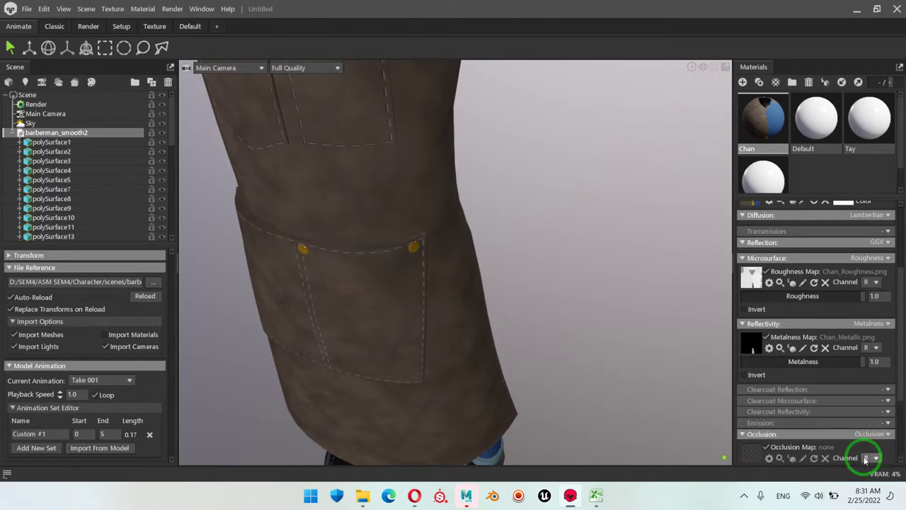
Assign the Chan_Mixed_AO texture from the sourceimages folder as the Chan material's occlusion map
scroll(815, 424, "down", 3)
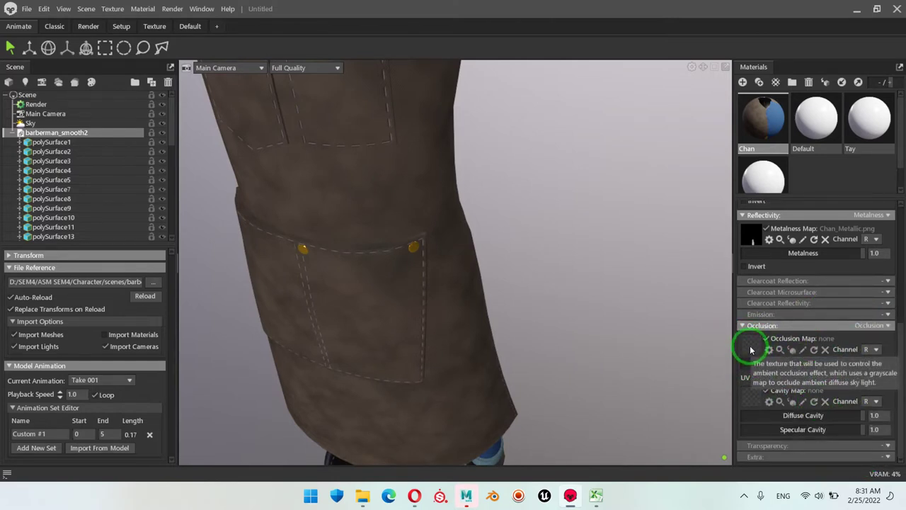
left_click(751, 351)
scroll(644, 212, "down", 2)
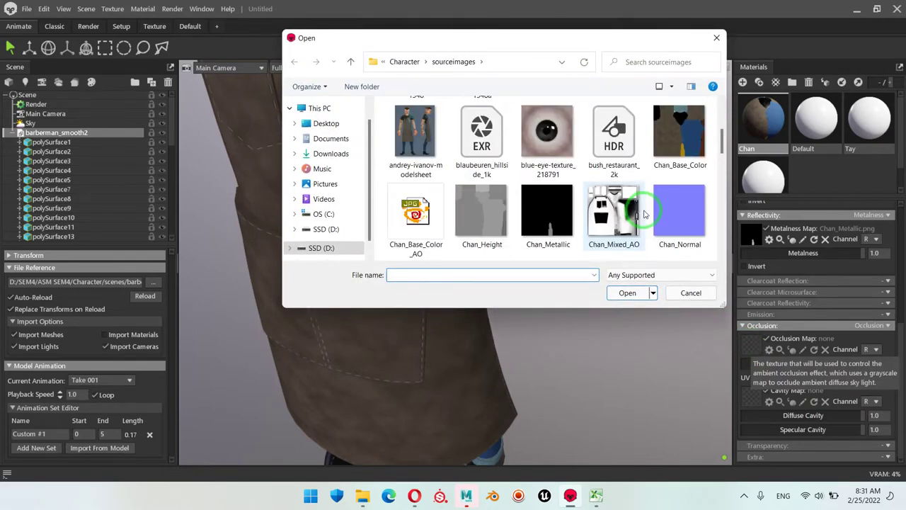
scroll(644, 214, "down", 1)
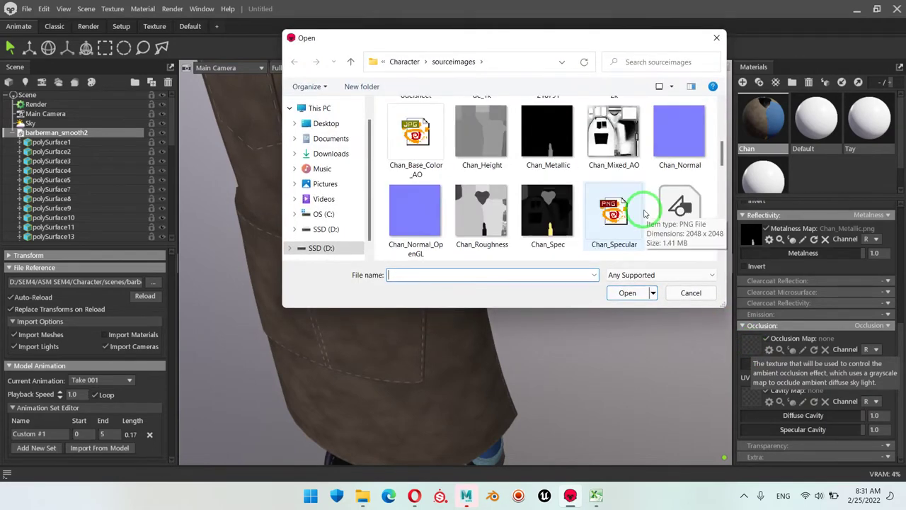
left_click(624, 146)
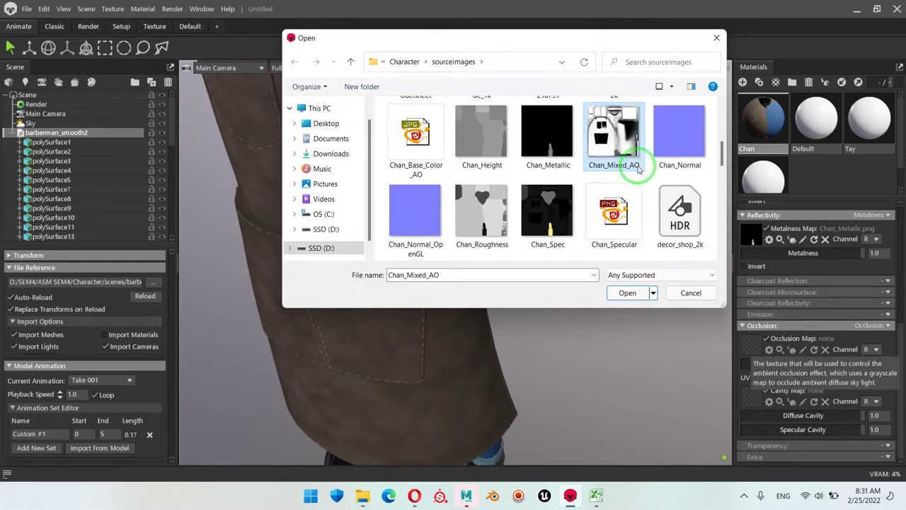
left_click(632, 296)
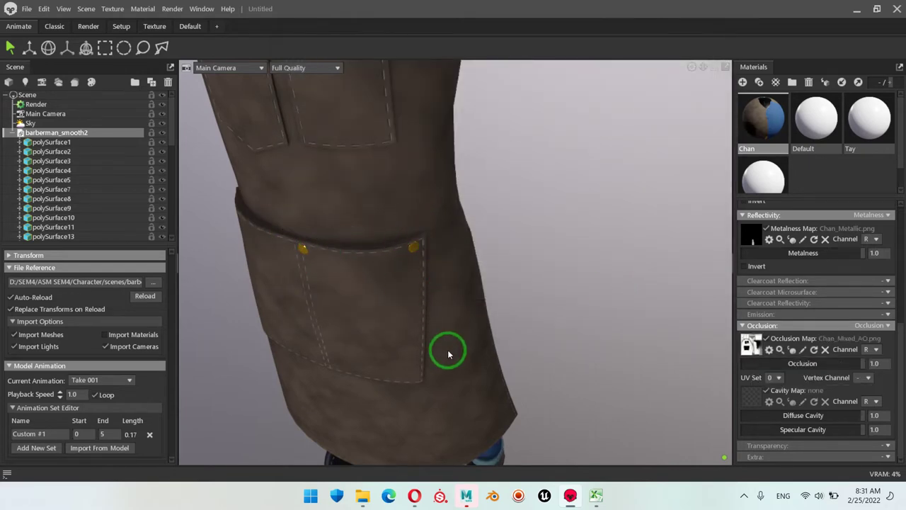
Examine the textured apron on the character from several angles and review the Chan material's assigned maps
scroll(460, 340, "down", 5)
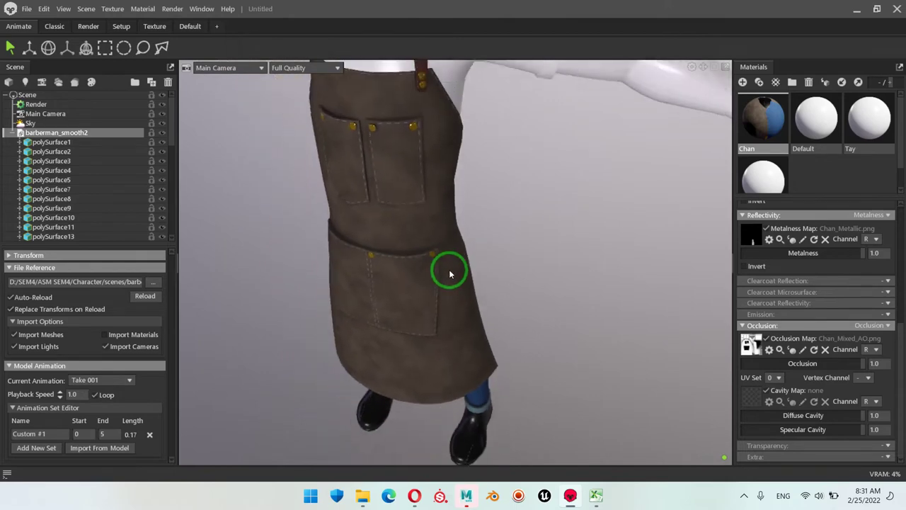
left_click_drag(449, 274, 395, 112)
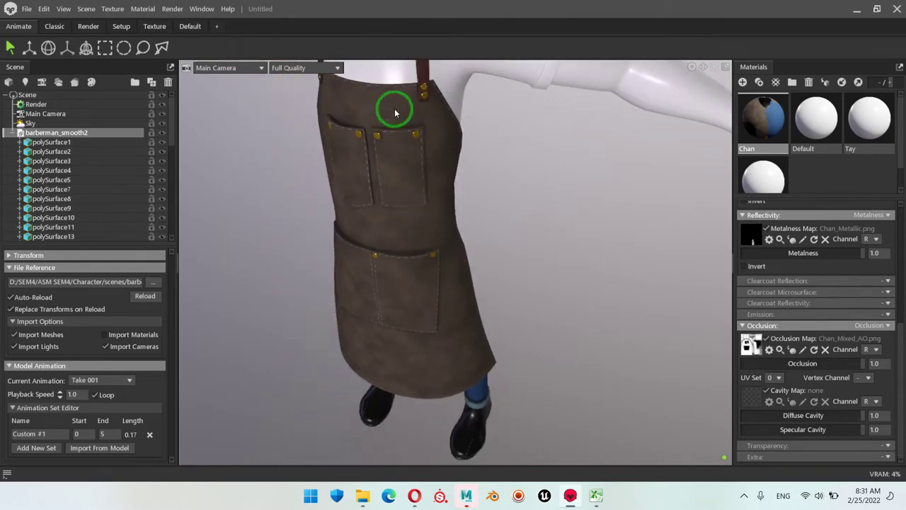
left_click_drag(395, 268, 686, 371)
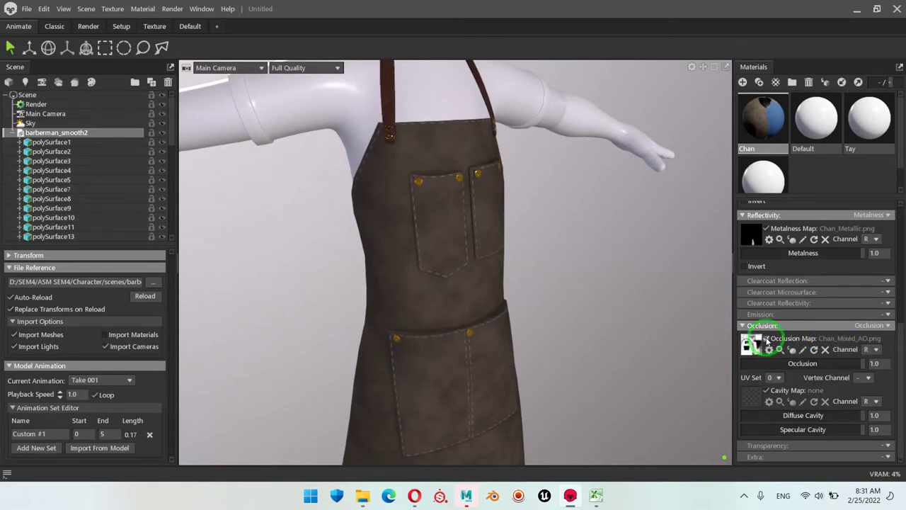
left_click_drag(436, 306, 492, 323)
left_click(747, 345)
scroll(874, 262, "up", 3)
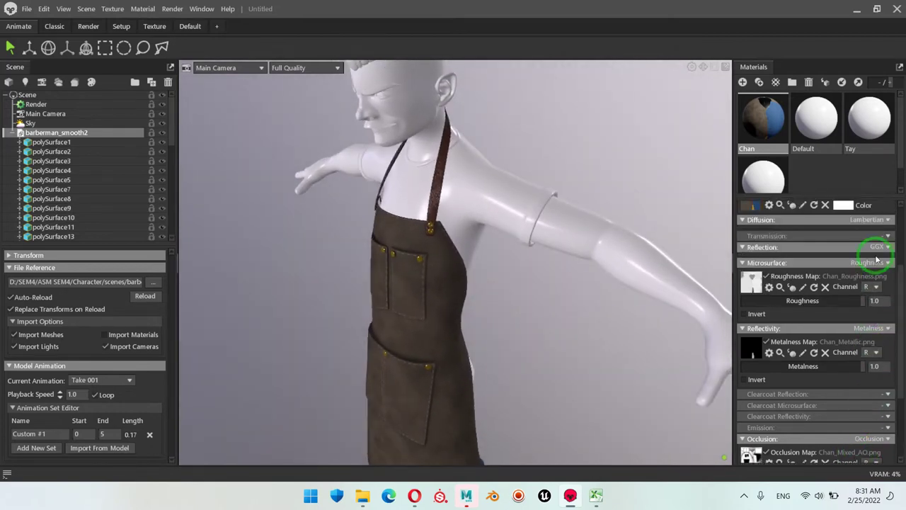
scroll(878, 262, "up", 2)
Select the Tay material and assign Tay_Normal_OpenGL from the sourceimages folder as its normal map
left_click(870, 118)
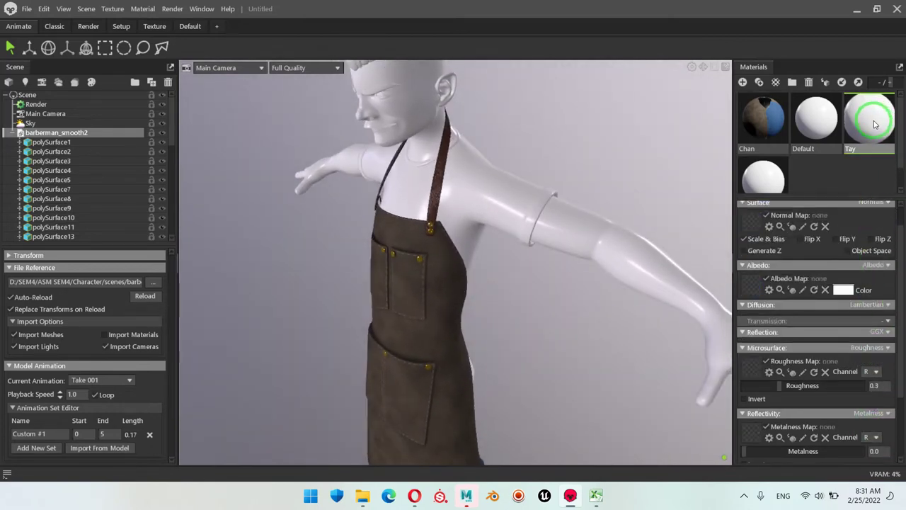
scroll(876, 255, "up", 1)
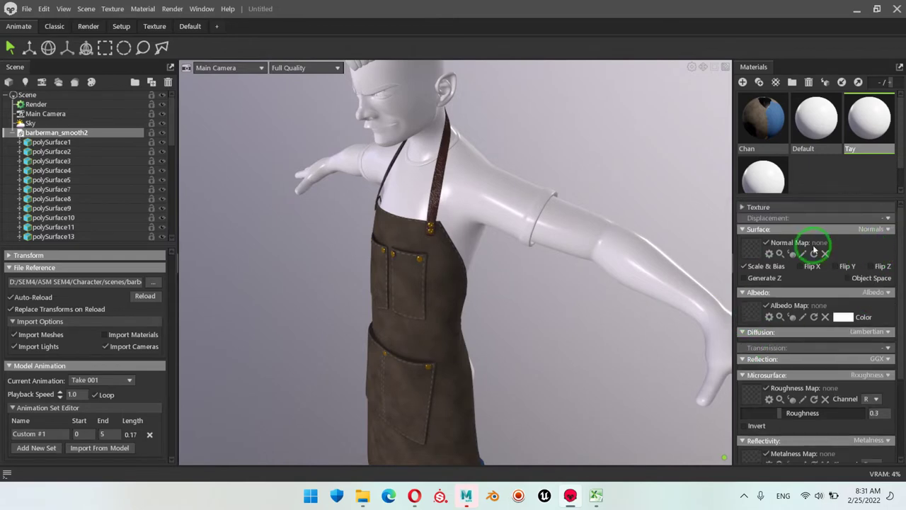
left_click(750, 252)
scroll(587, 197, "down", 5)
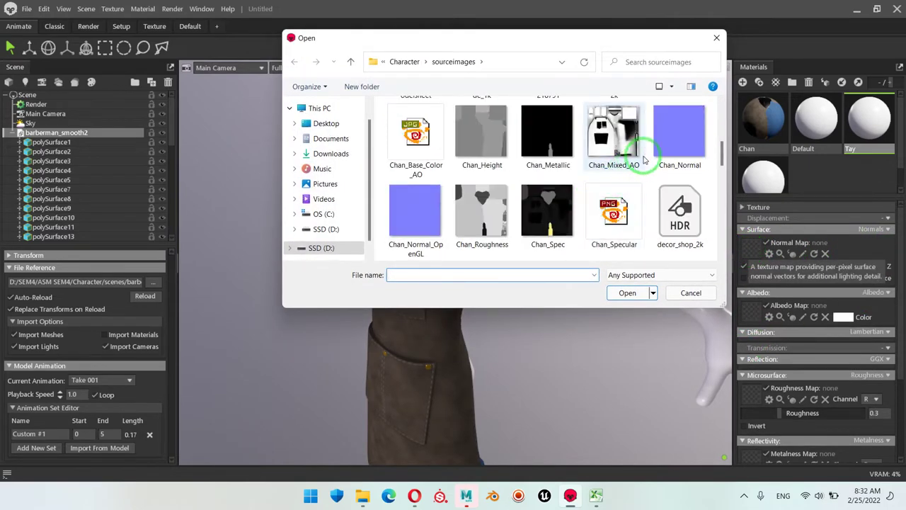
scroll(640, 162, "down", 3)
scroll(642, 169, "down", 1)
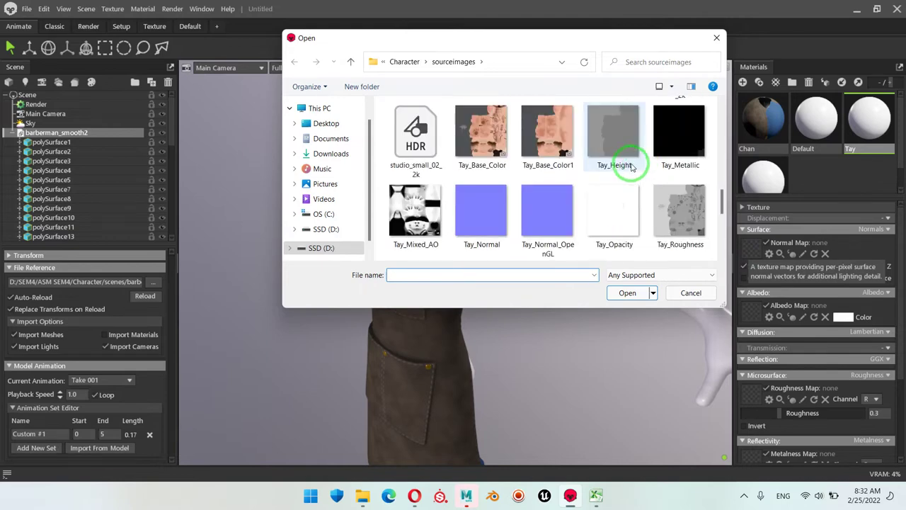
left_click(542, 211)
left_click(630, 294)
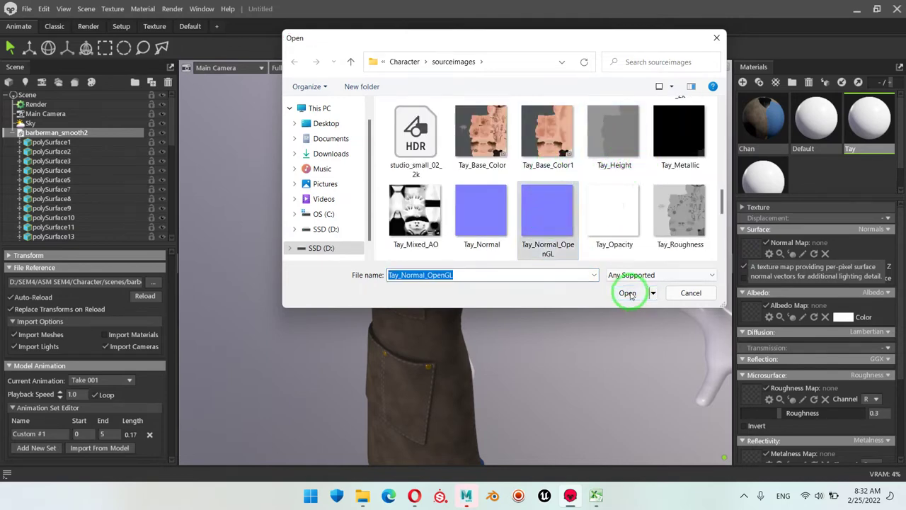
Assign the Tay_Base_Color texture from the sourceimages folder as the Tay material's albedo map
left_click_drag(481, 270, 836, 281)
scroll(836, 281, "down", 2)
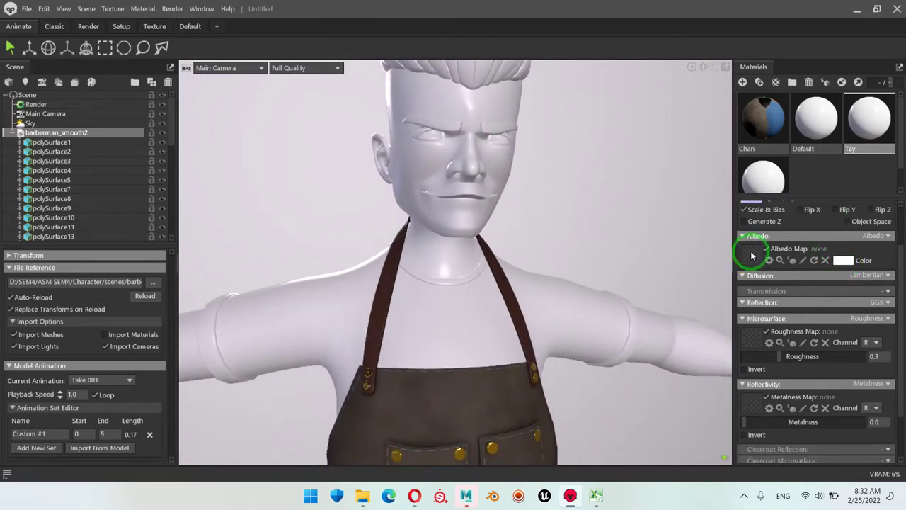
left_click(752, 254)
scroll(655, 180, "down", 10)
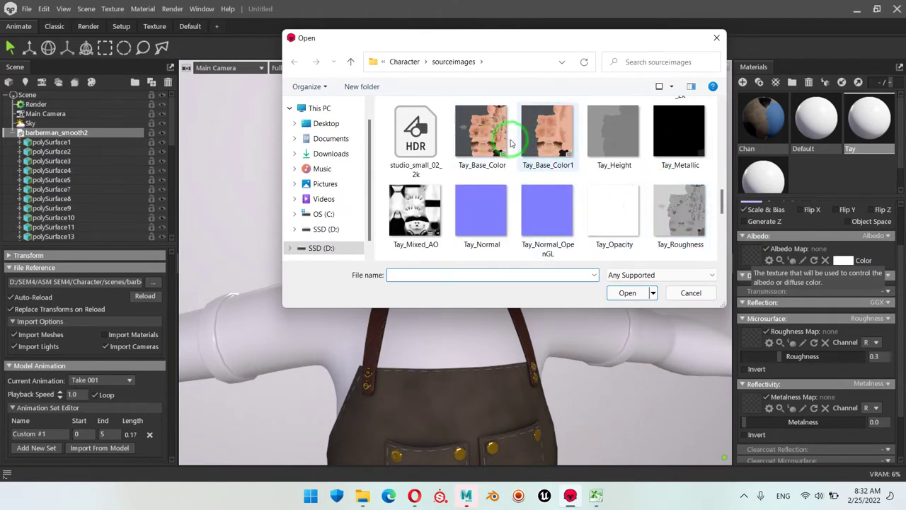
left_click(507, 142)
left_click(627, 293)
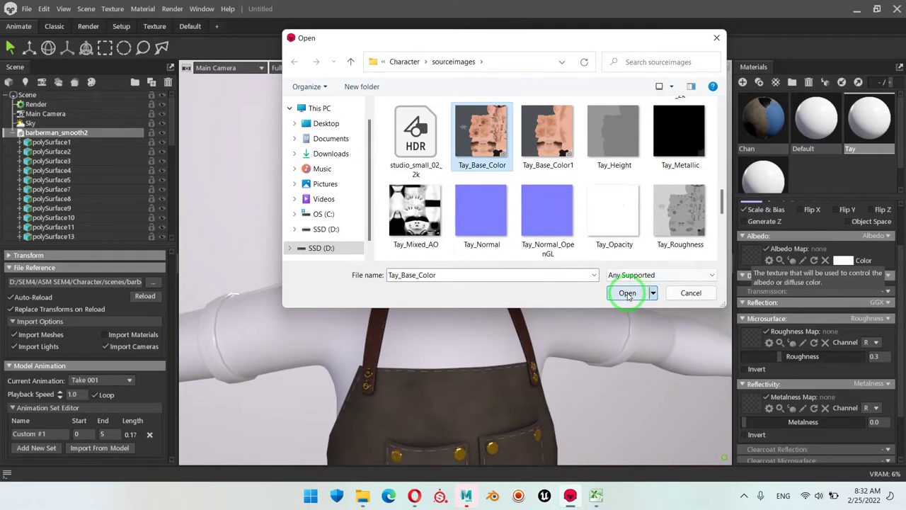
Inspect the tattooed arms and assign Tay_Roughness from the sourceimages folder as the Tay material's roughness map
left_click_drag(544, 364, 489, 406)
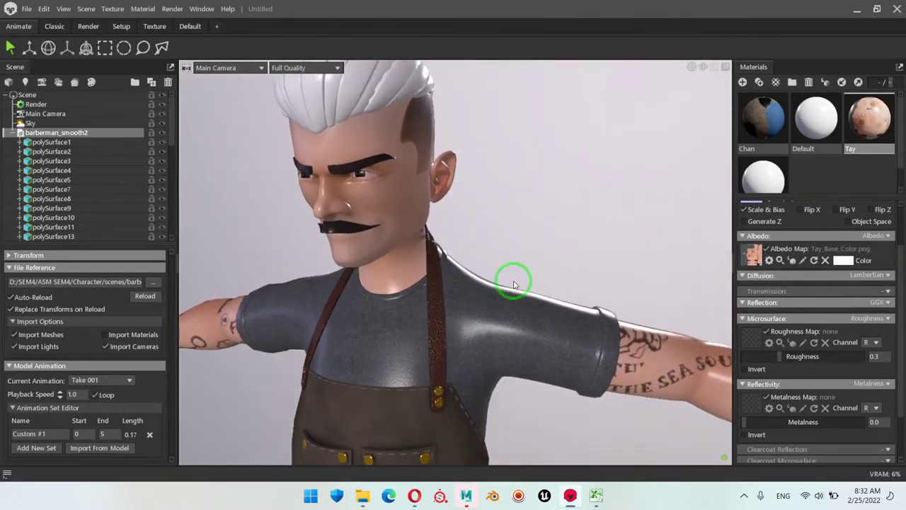
left_click_drag(652, 384, 494, 306)
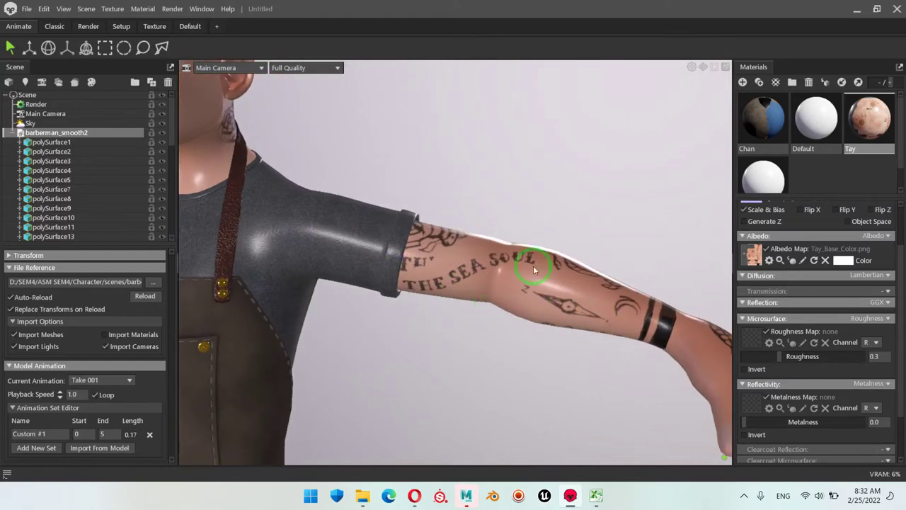
left_click_drag(534, 269, 611, 272)
scroll(814, 296, "down", 2)
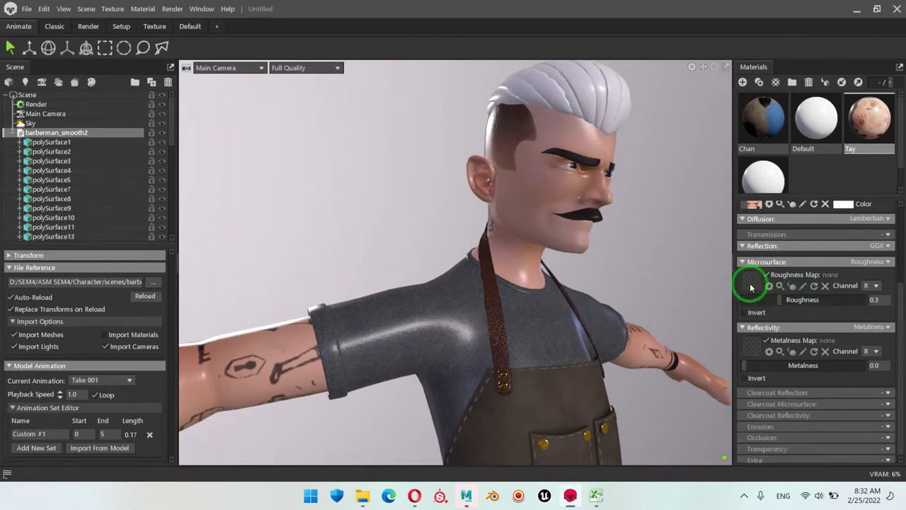
left_click(751, 286)
scroll(624, 205, "down", 5)
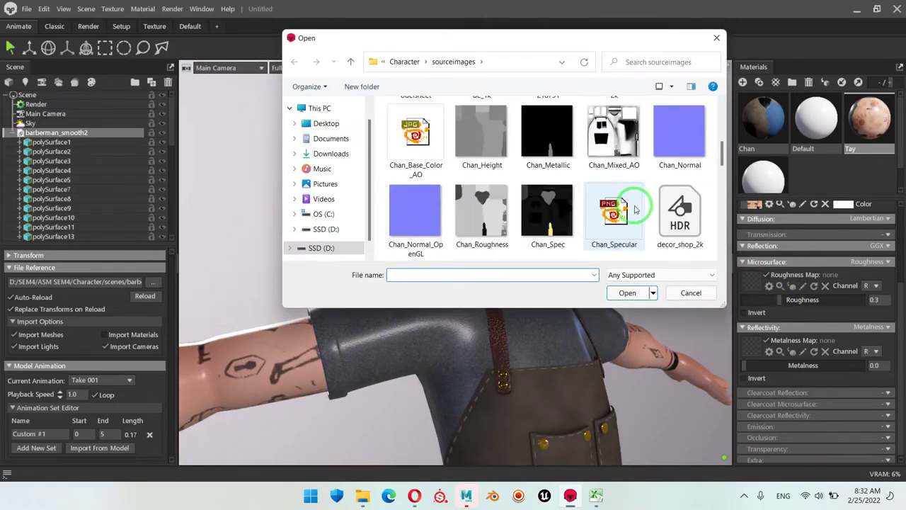
scroll(635, 208, "up", 1)
scroll(638, 206, "down", 3)
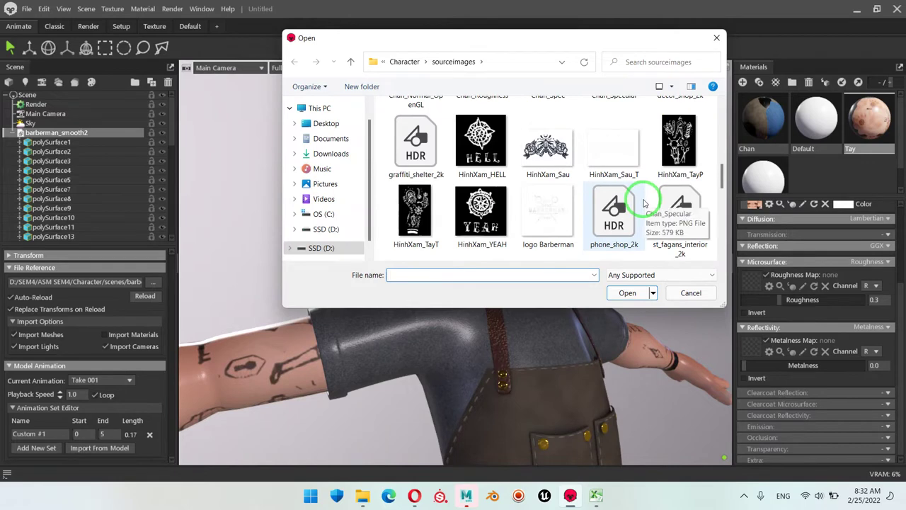
scroll(643, 202, "up", 1)
scroll(631, 205, "down", 3)
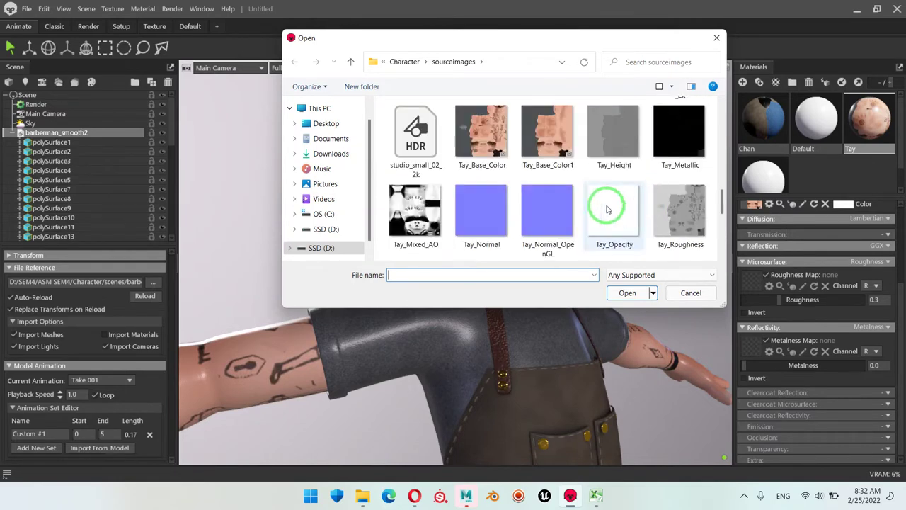
left_click(689, 223)
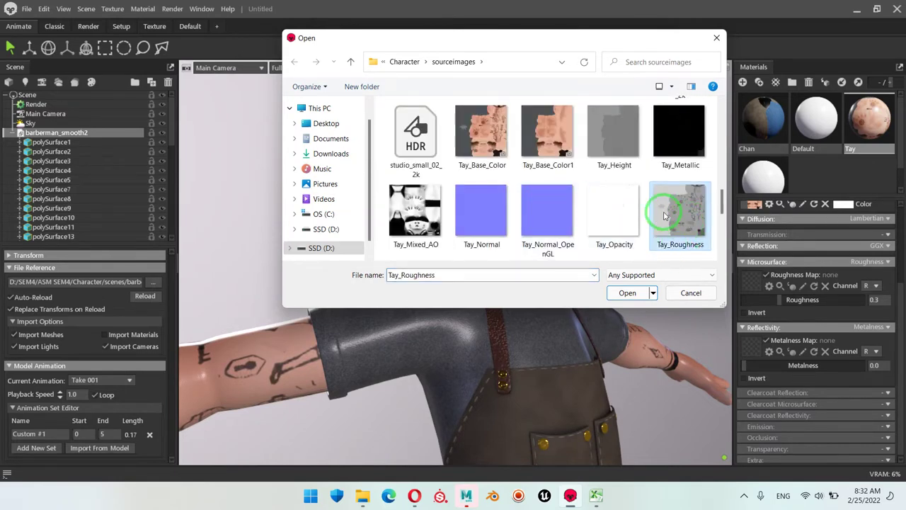
left_click(627, 292)
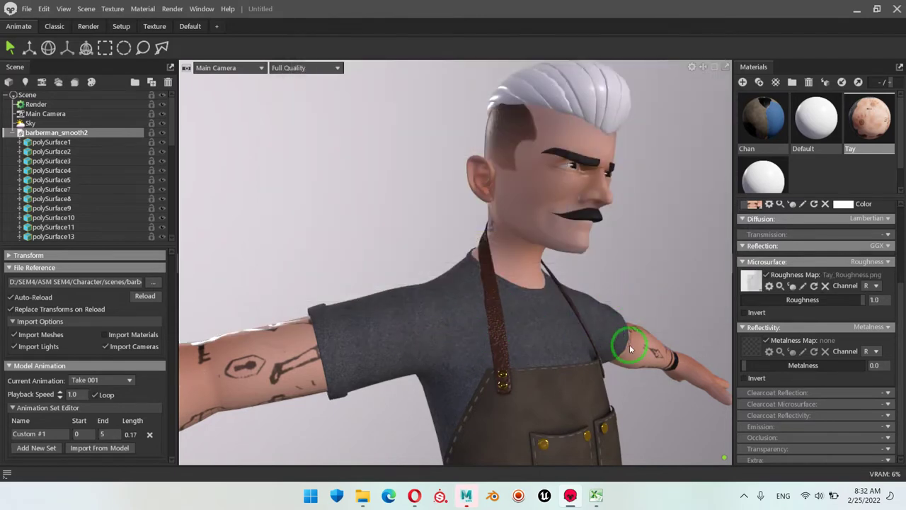
Inspect the character's back and apron clasp, and assign Tay_Metallic from the sourceimages folder as the Tay material's metalness map
left_click_drag(629, 344, 519, 285)
left_click_drag(687, 309, 119, 341)
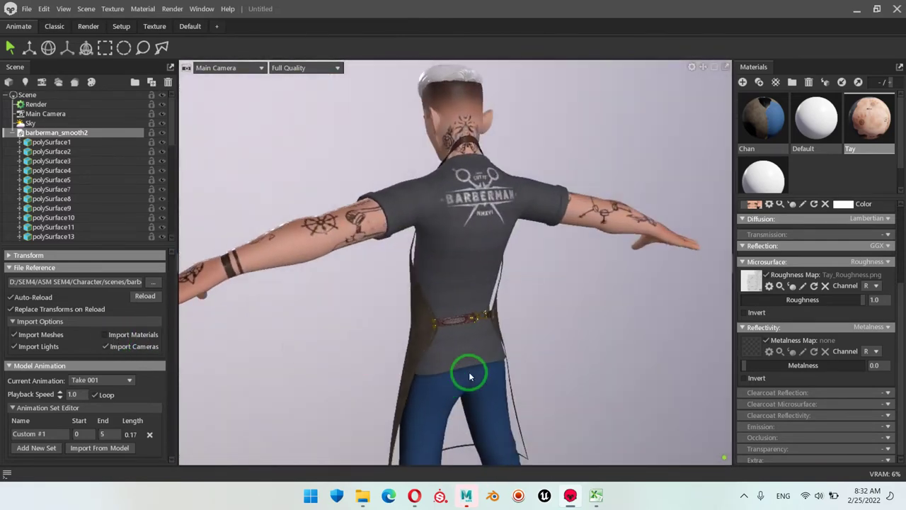
left_click_drag(468, 375, 471, 262)
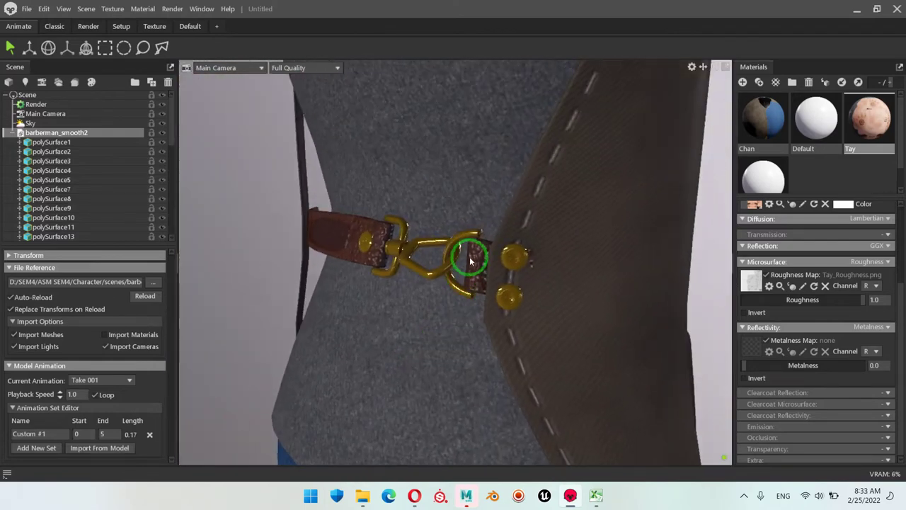
scroll(453, 255, "down", 10)
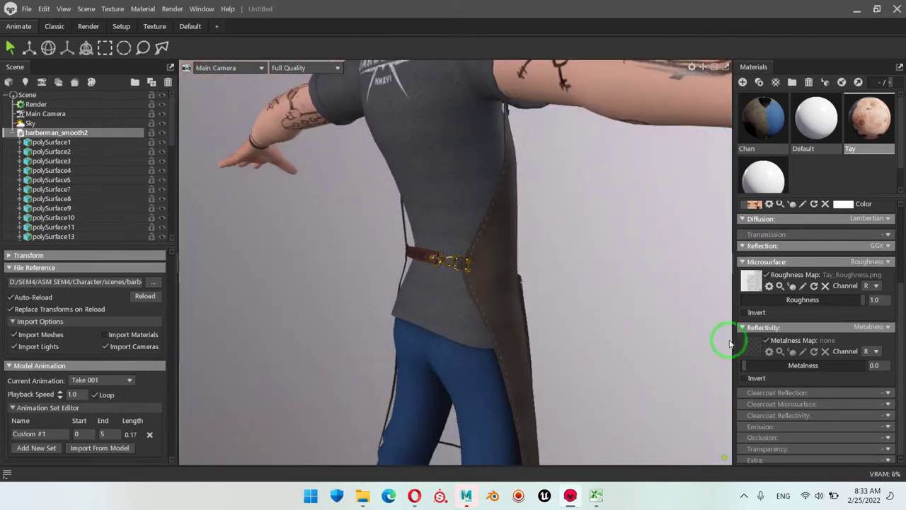
scroll(827, 320, "down", 1)
left_click(755, 349)
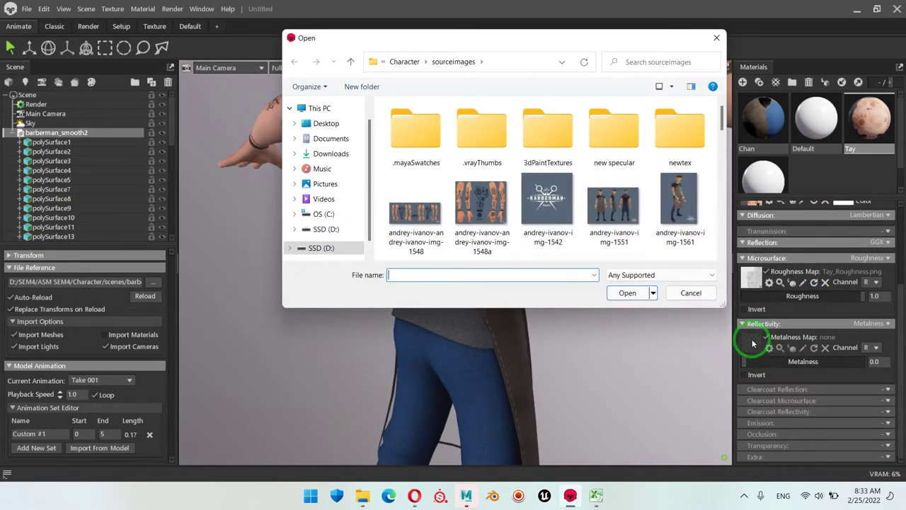
scroll(628, 191, "down", 1)
scroll(635, 196, "down", 4)
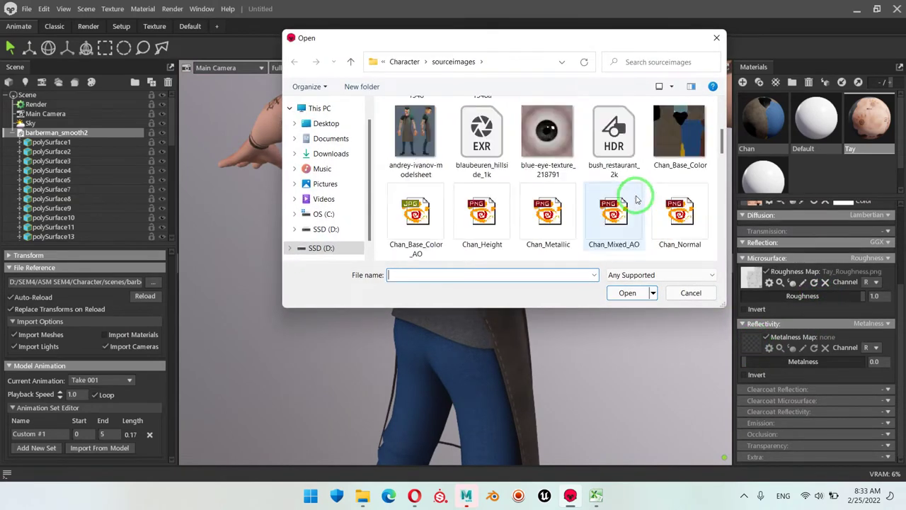
scroll(682, 209, "down", 1)
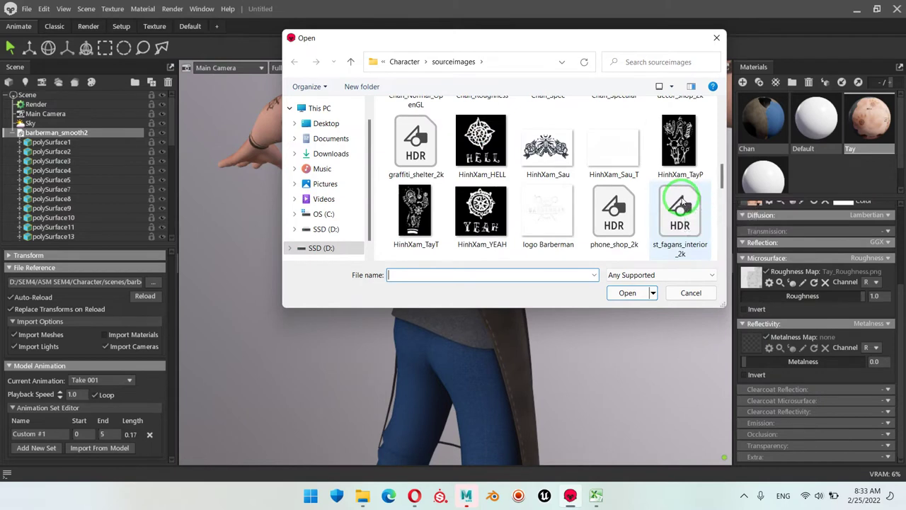
scroll(677, 192, "down", 2)
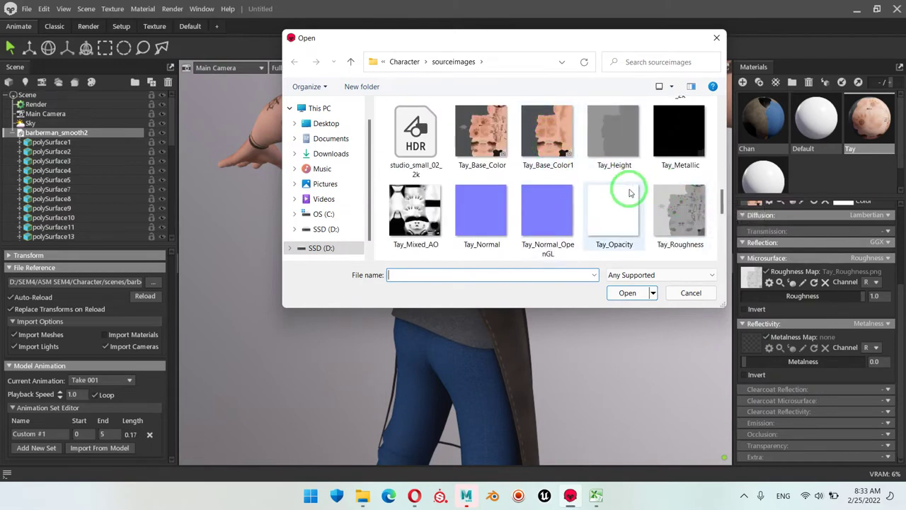
scroll(627, 188, "down", 1)
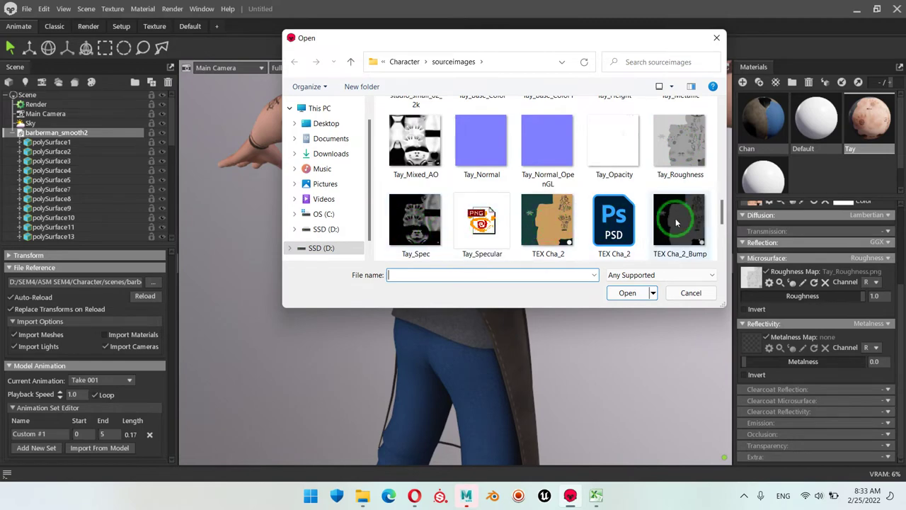
scroll(676, 183, "up", 1)
left_click(679, 142)
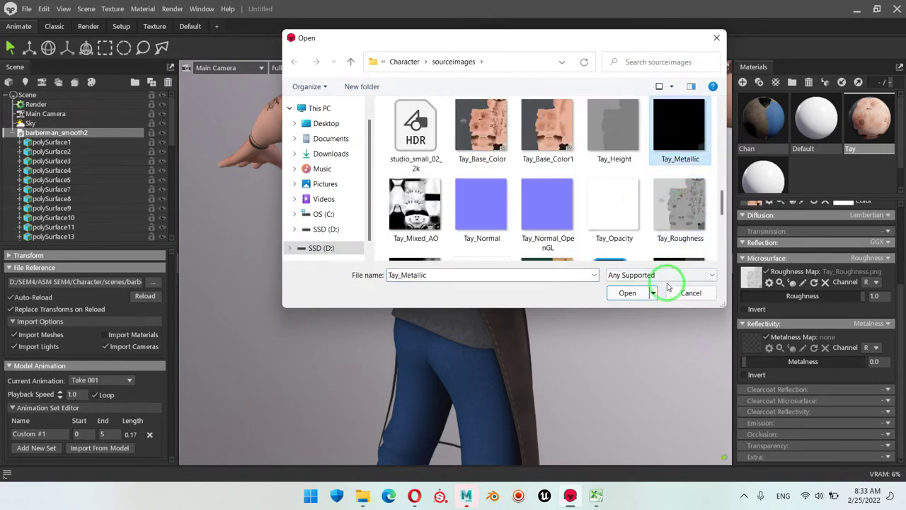
left_click(628, 294)
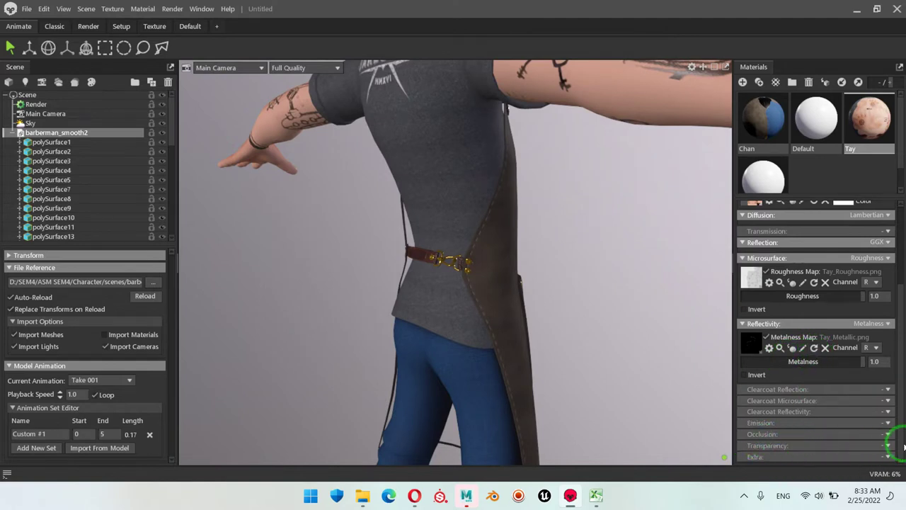
Enable the standard Occlusion option for the Tay material and assign Tay_Mixed_AO from the sourceimages folder as its occlusion map
left_click(888, 438)
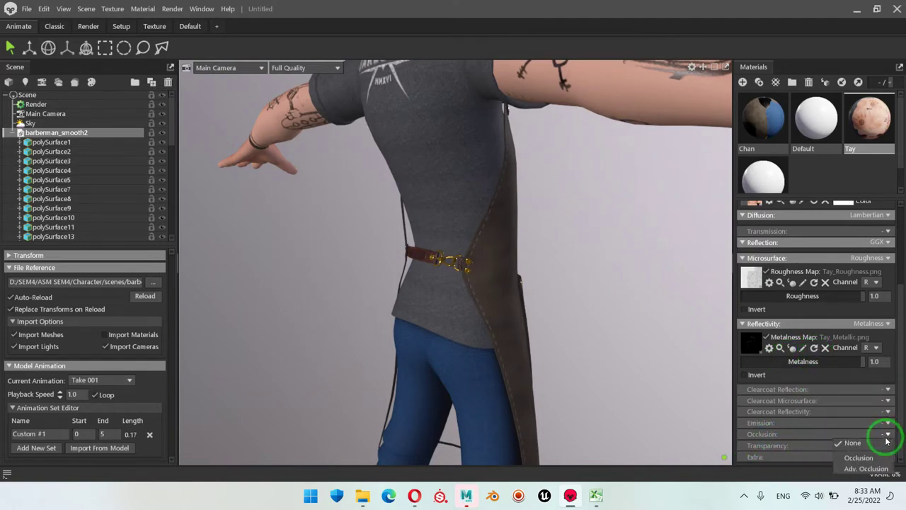
left_click(859, 459)
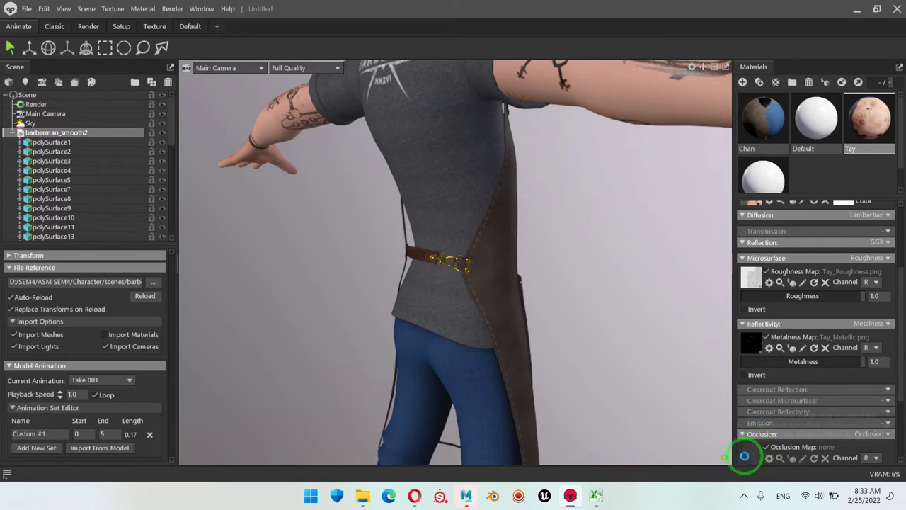
left_click(754, 448)
scroll(592, 198, "down", 5)
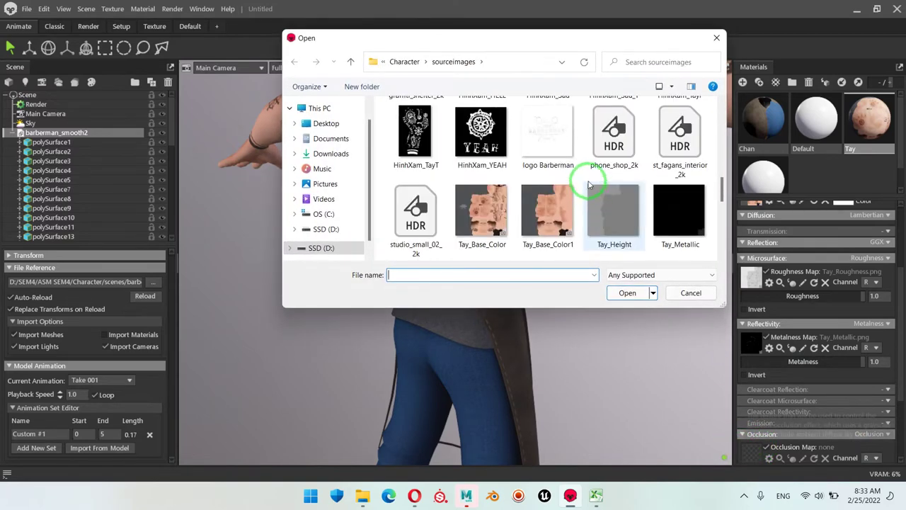
scroll(652, 188, "down", 1)
left_click(400, 211)
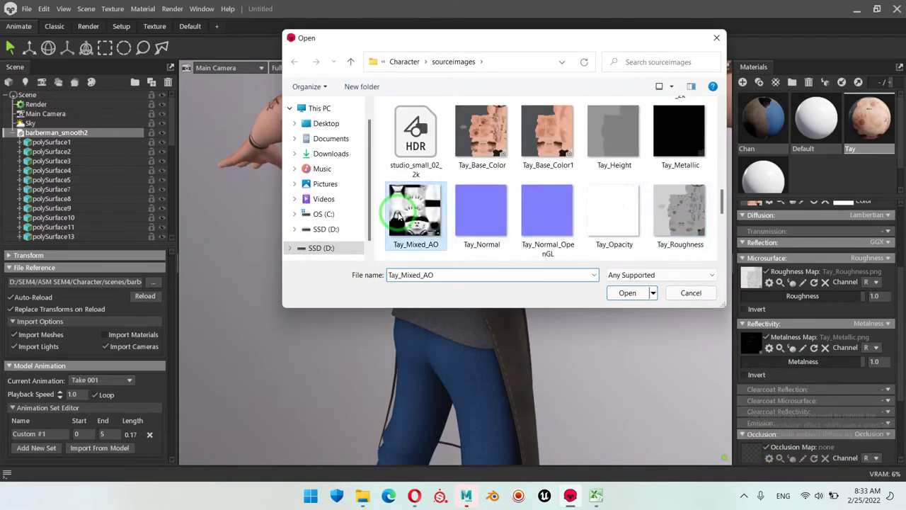
left_click(627, 294)
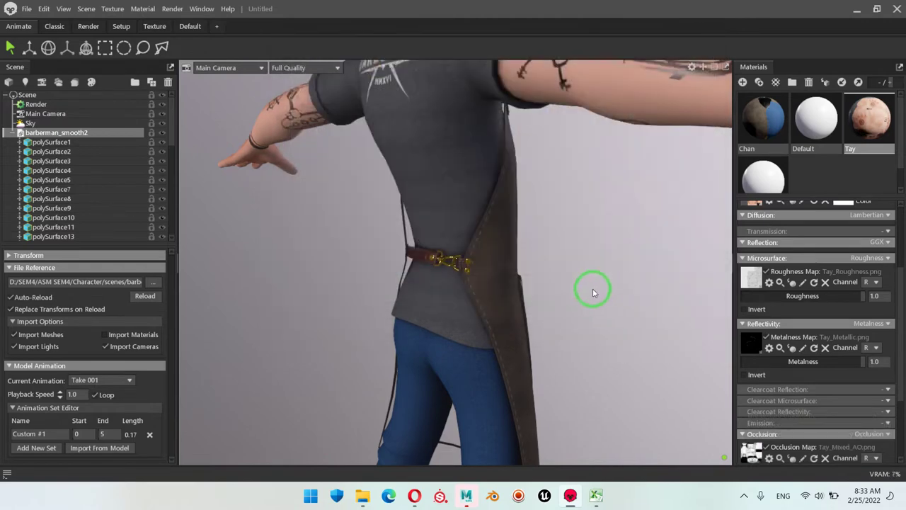
Compare the character's shading with the Tay occlusion map switched off and on, leaving it on, and review its occlusion settings and channel choices
left_click_drag(588, 290, 369, 289)
scroll(561, 225, "up", 8)
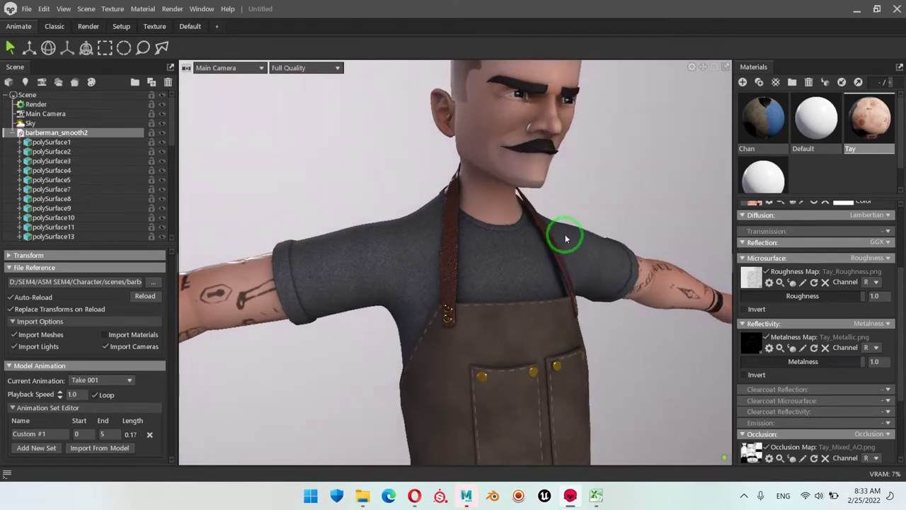
left_click_drag(565, 238, 515, 190)
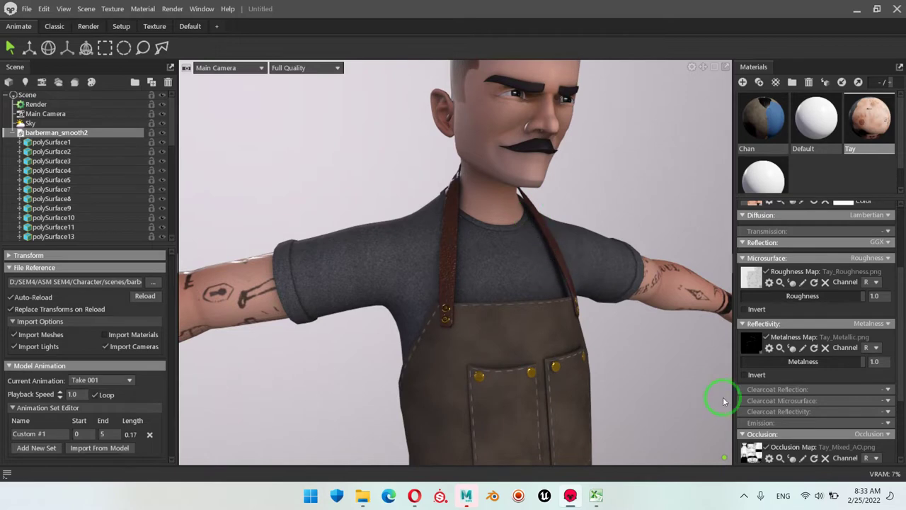
scroll(832, 419, "down", 3)
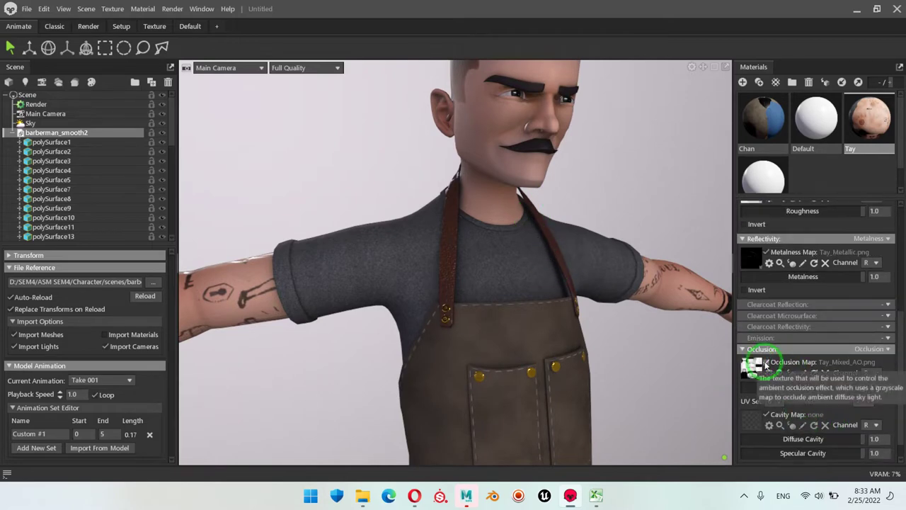
left_click(766, 363)
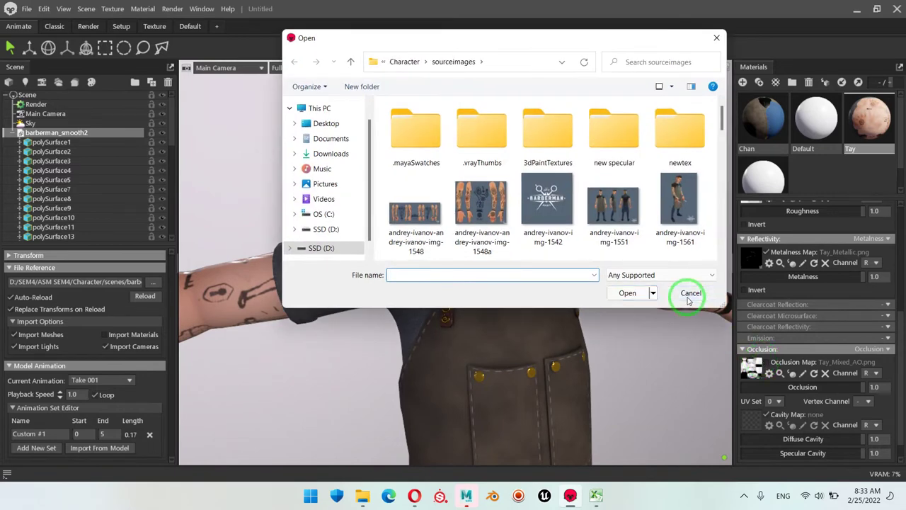
left_click(691, 294)
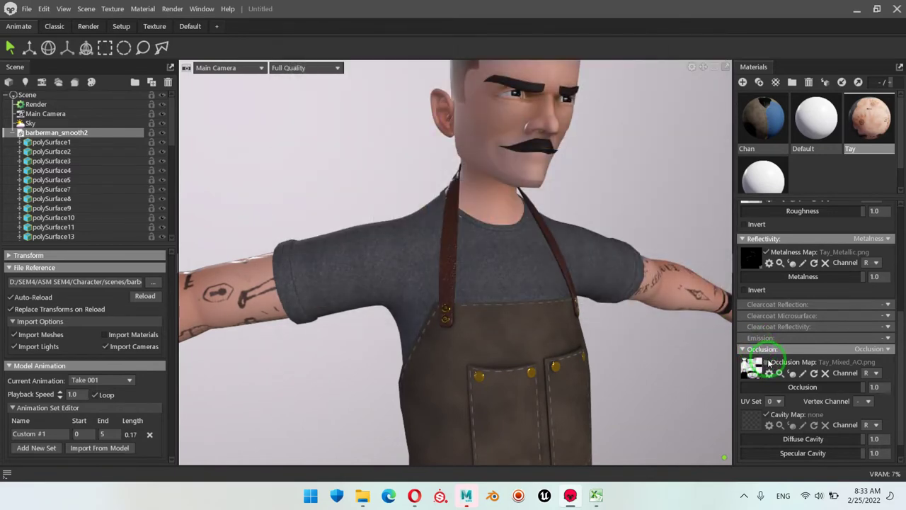
left_click(767, 363)
left_click(767, 362)
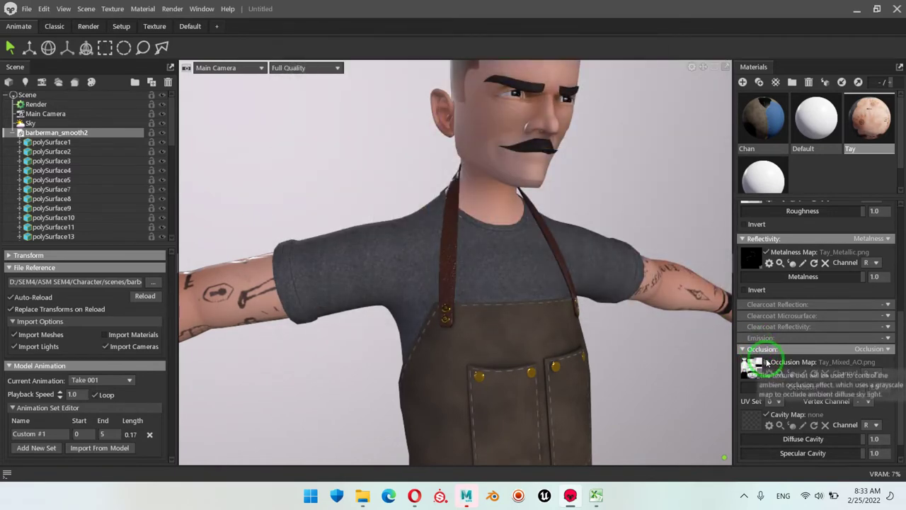
left_click(767, 363)
left_click(767, 363)
left_click(767, 363)
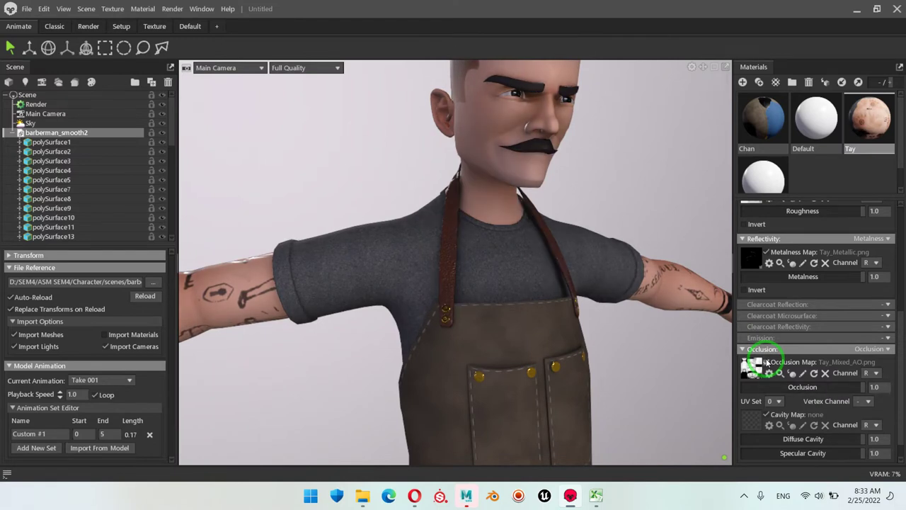
left_click(767, 363)
left_click(767, 363)
scroll(834, 294, "down", 1)
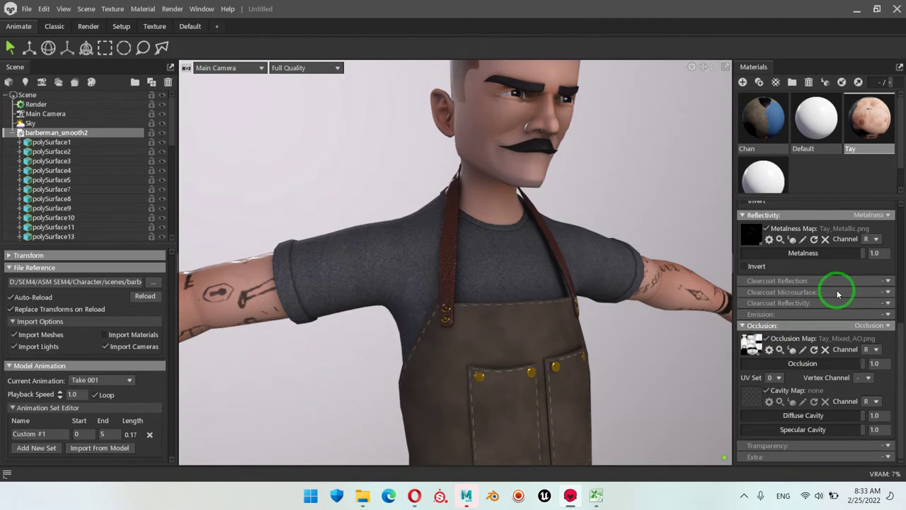
left_click_drag(865, 370, 885, 369)
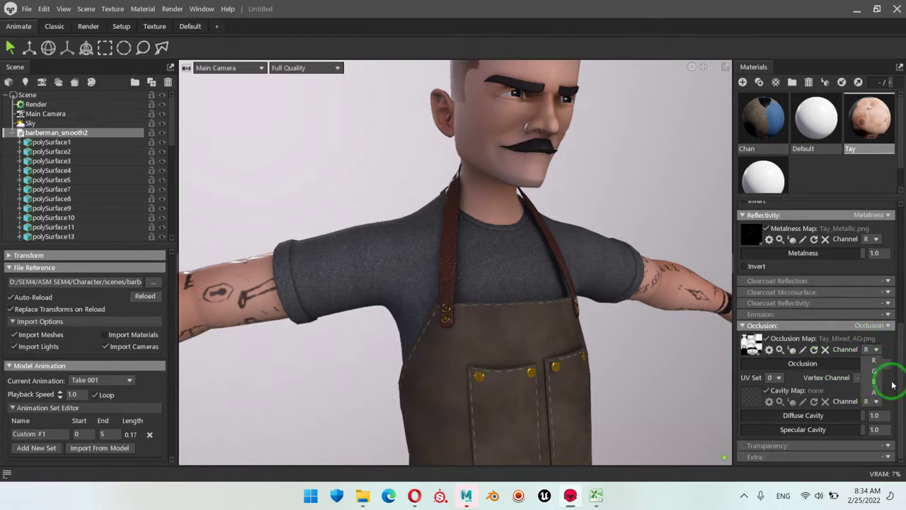
Review the Tay material's assigned maps and select the untextured hair material for editing
left_click(866, 356)
scroll(805, 313, "up", 3)
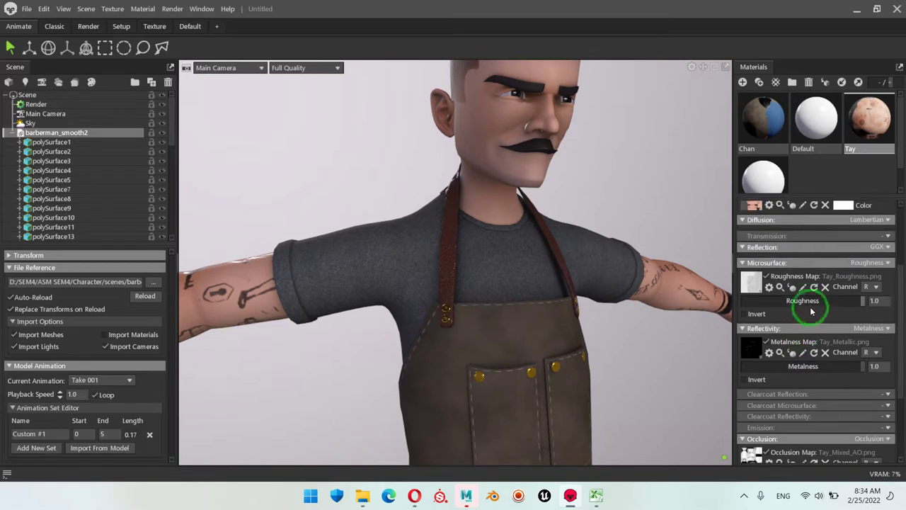
scroll(792, 288, "up", 1)
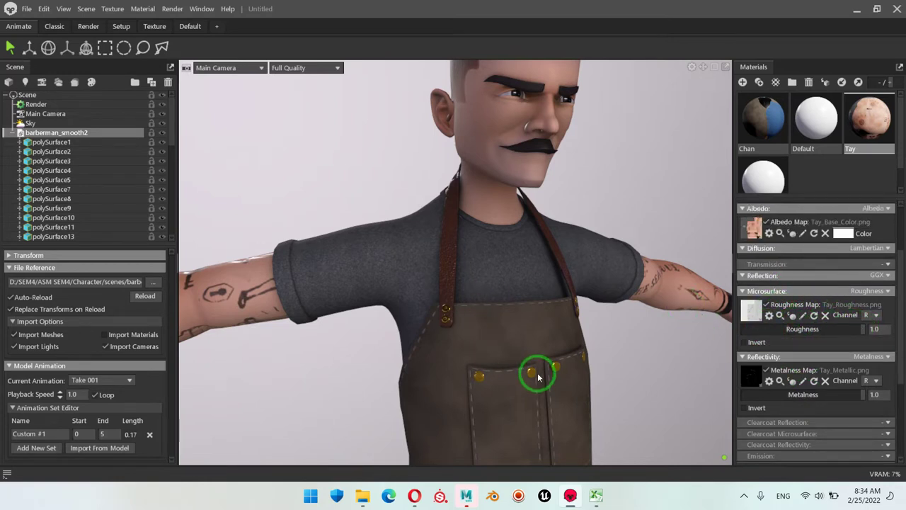
left_click_drag(607, 388, 485, 309)
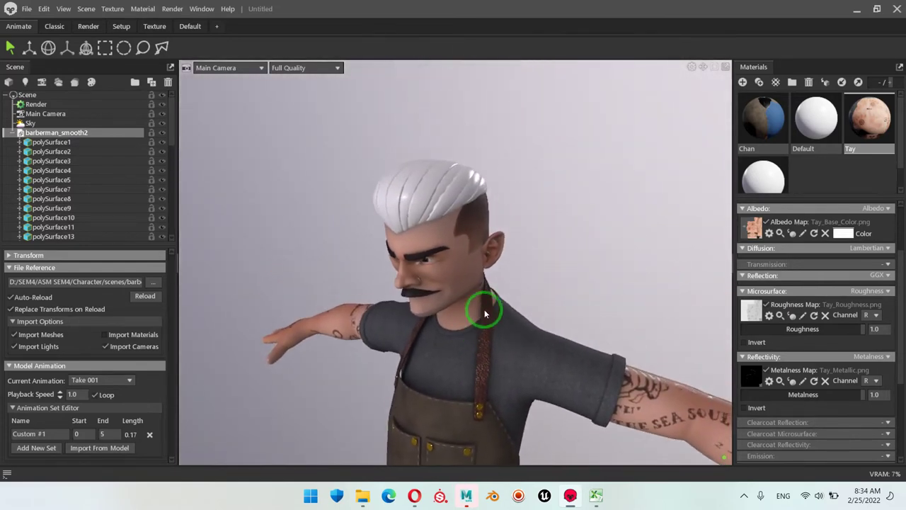
left_click(770, 181)
Assign Toc_Normal_OpenGL from the sourceimages folder as the hair material's albedo map
left_click(752, 228)
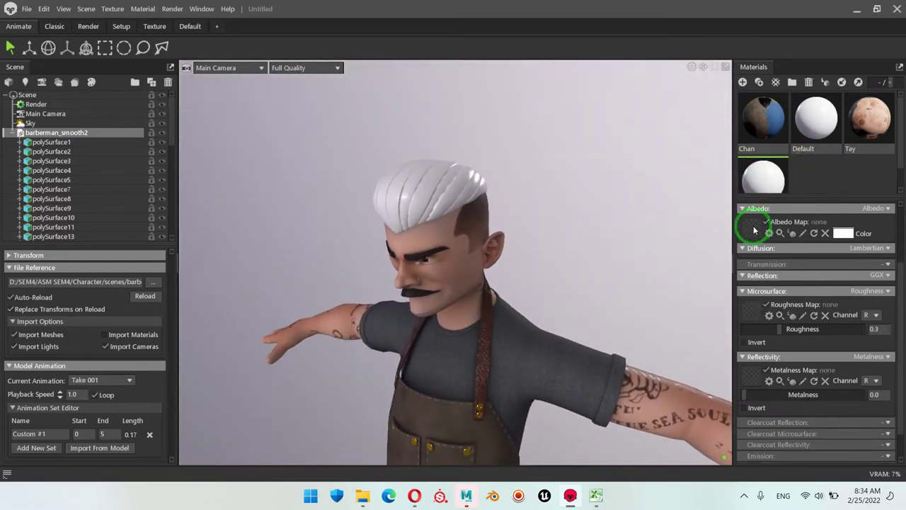
scroll(657, 225, "down", 5)
scroll(657, 225, "down", 5)
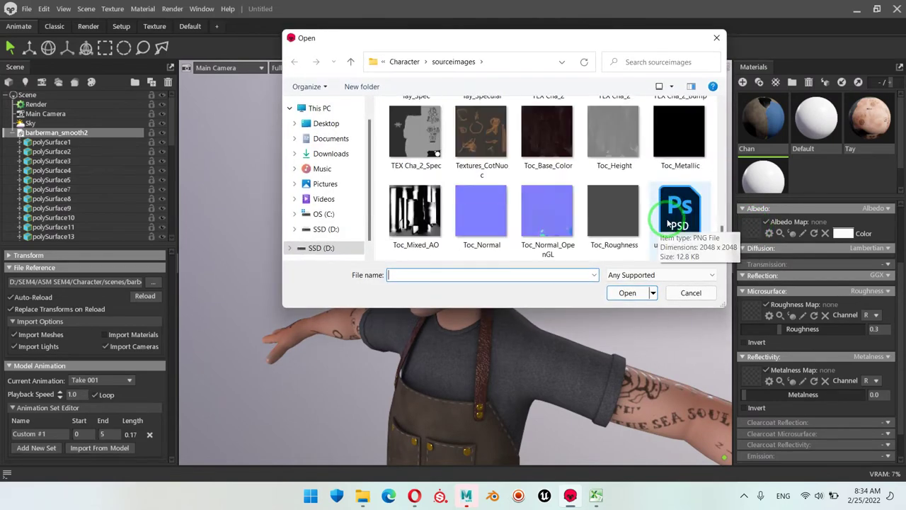
left_click(570, 223)
left_click(630, 292)
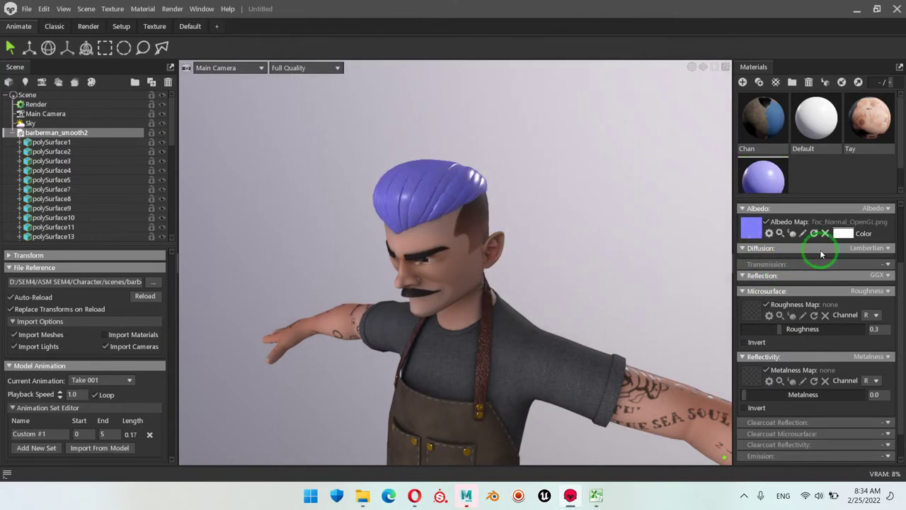
Assign Toc_Roughness from the sourceimages folder as the hair material's roughness map
scroll(809, 258, "down", 2)
scroll(440, 172, "up", 5)
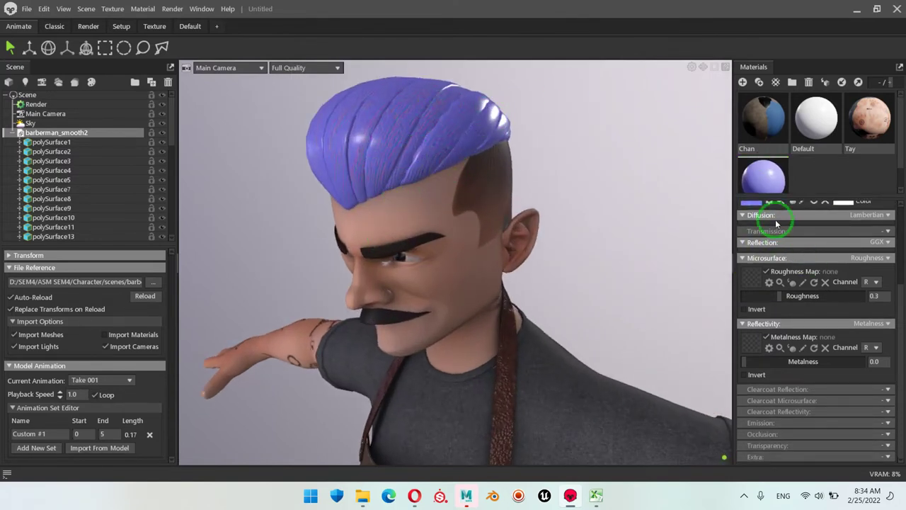
left_click(755, 283)
scroll(643, 203, "down", 10)
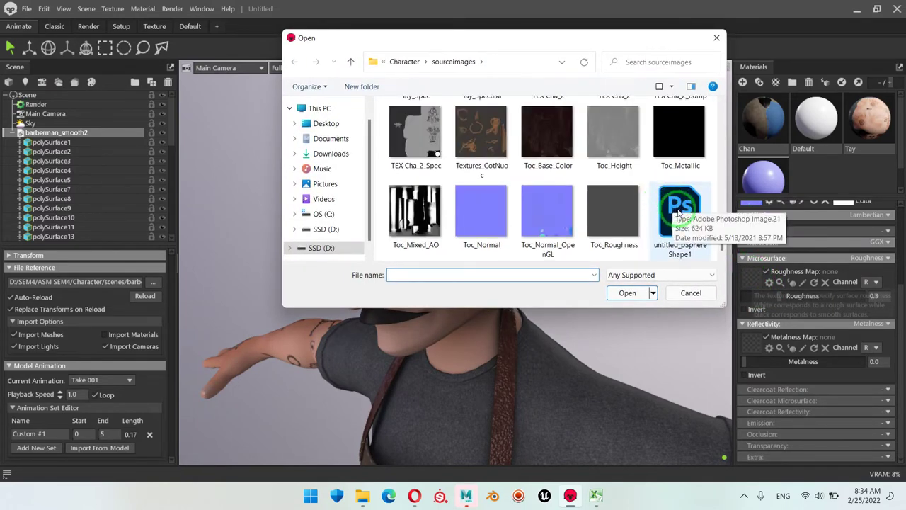
left_click(628, 225)
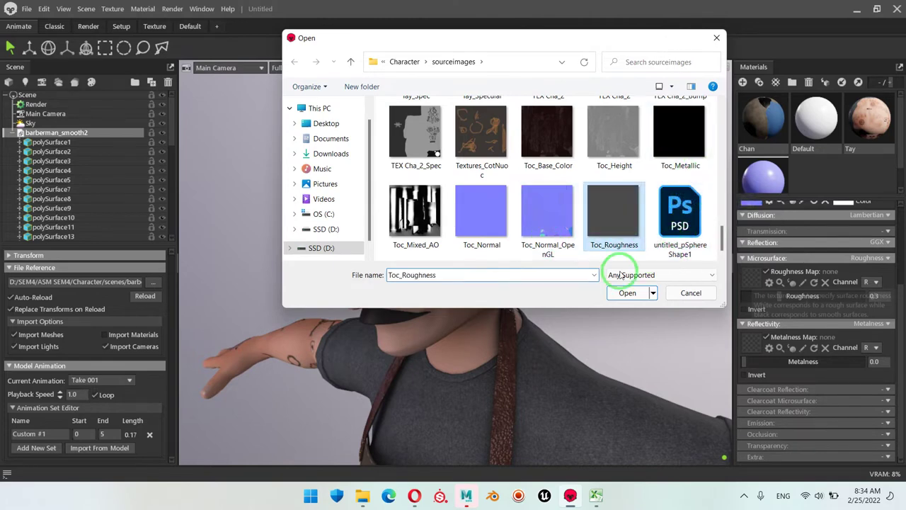
left_click(628, 292)
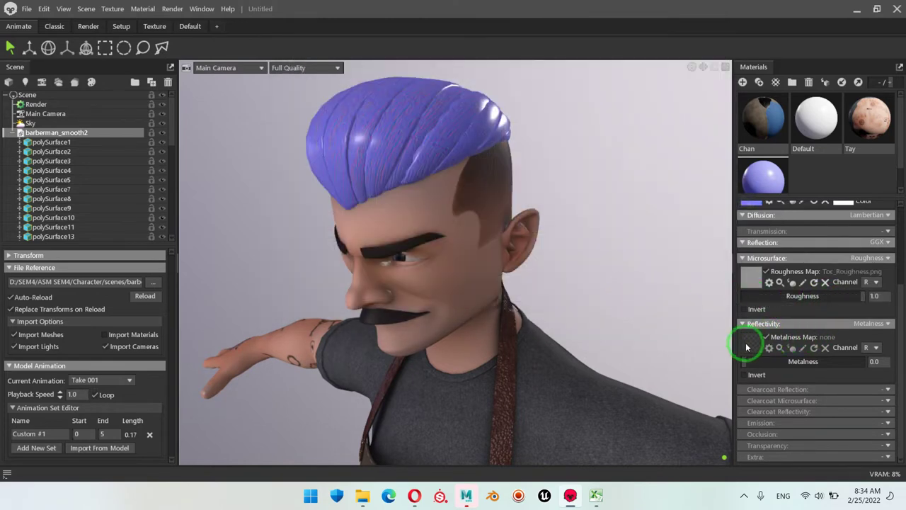
Assign Toc_Metallic from the sourceimages folder as the hair material's metalness map
left_click(746, 347)
scroll(635, 198, "down", 10)
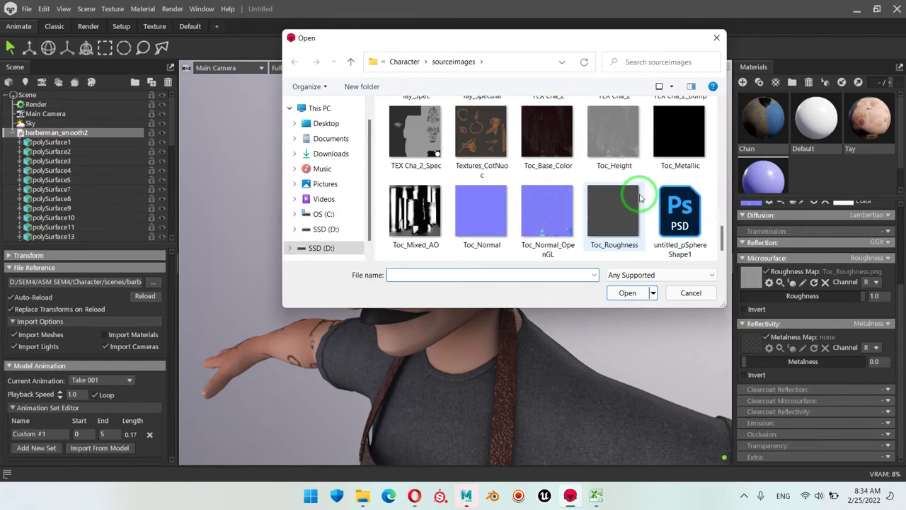
left_click(680, 135)
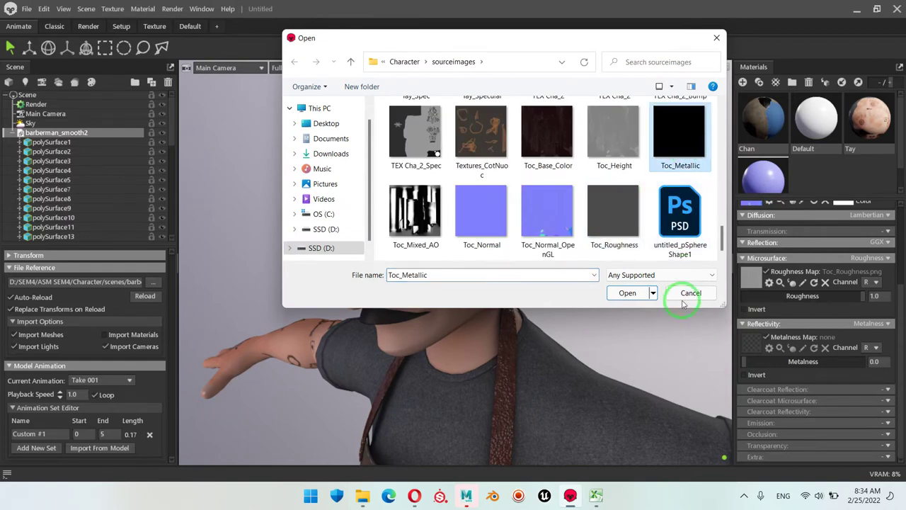
left_click(628, 293)
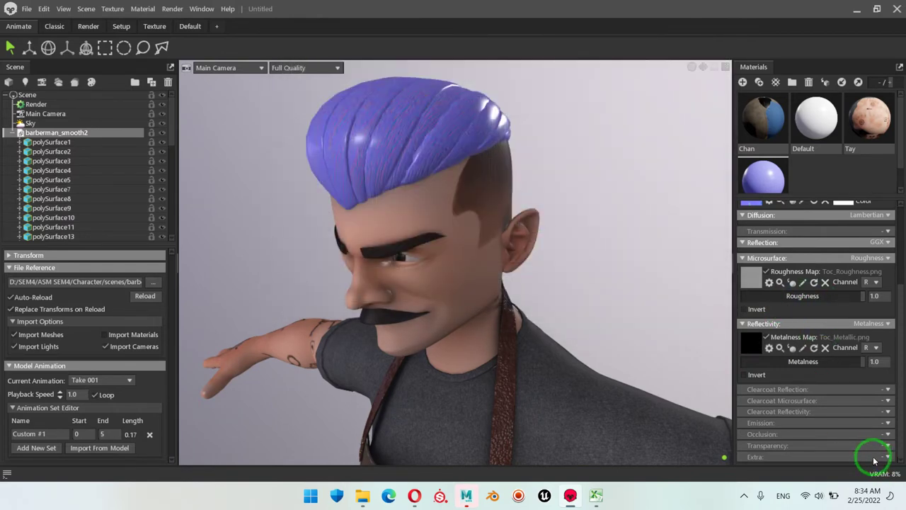
Enable the standard Occlusion option for the hair material and assign Toc_Mixed_AO from the sourceimages folder as its occlusion map
left_click(888, 434)
left_click(861, 481)
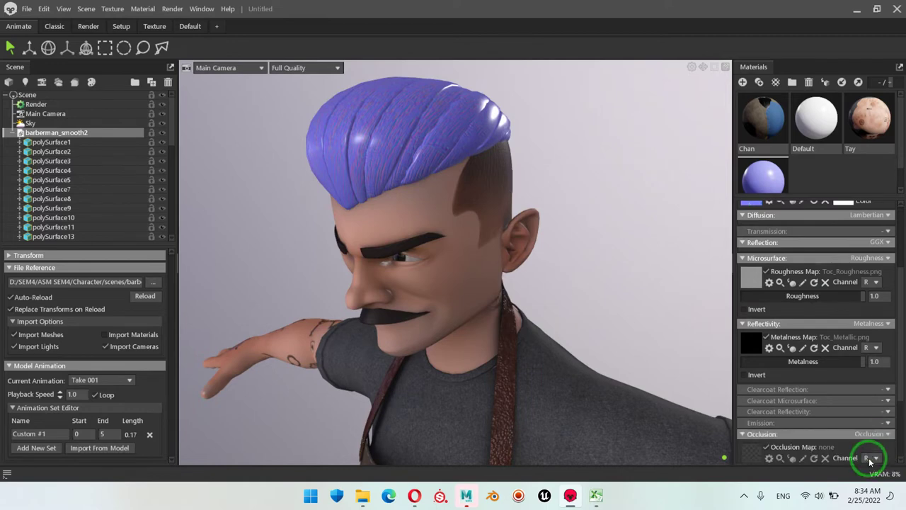
left_click(752, 451)
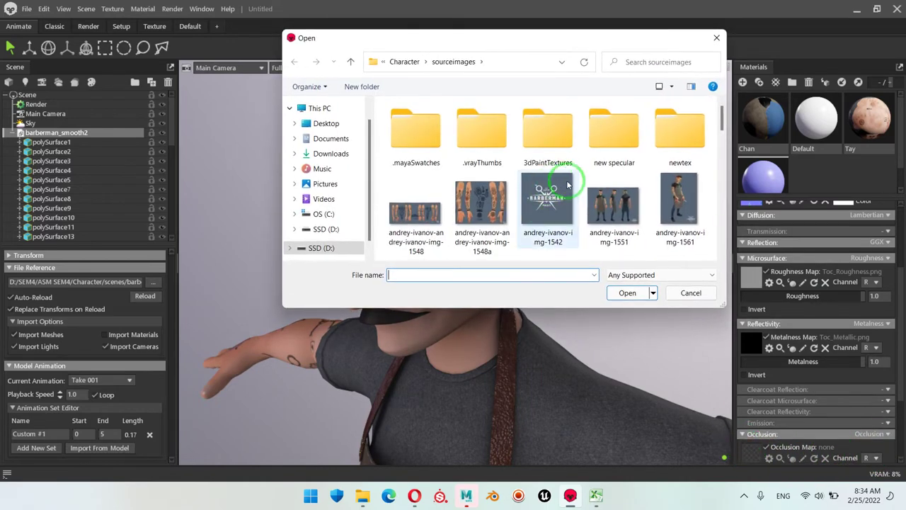
scroll(610, 192, "down", 10)
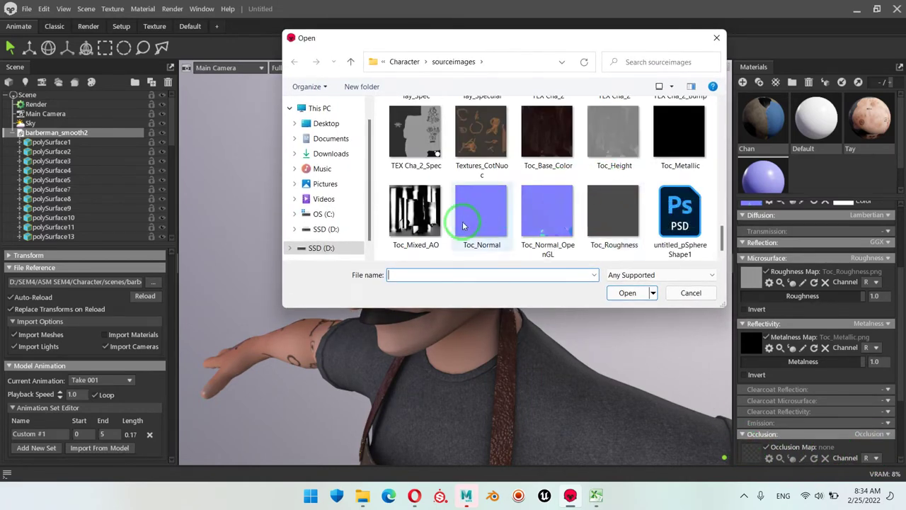
left_click(412, 218)
left_click(625, 296)
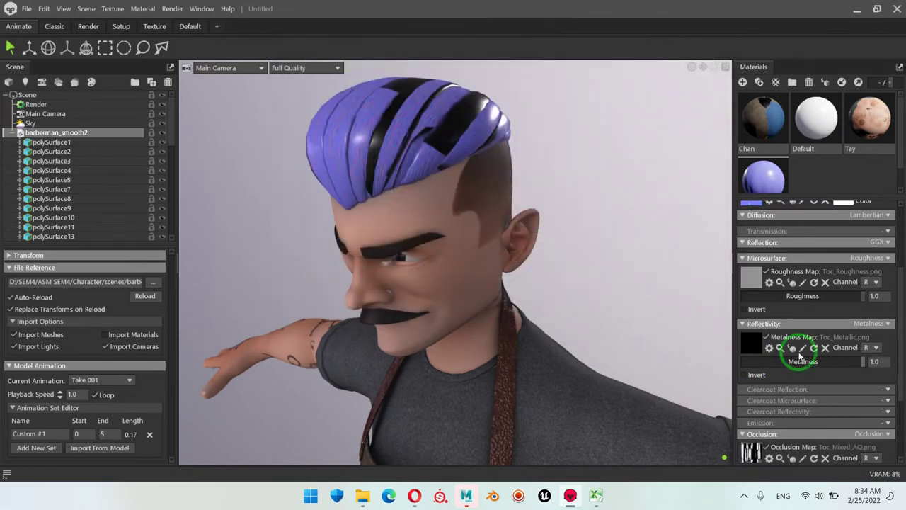
Assign Toc_Normal_OpenGL from the sourceimages folder as the hair material's normal map
scroll(825, 343, "up", 3)
scroll(826, 352, "down", 2)
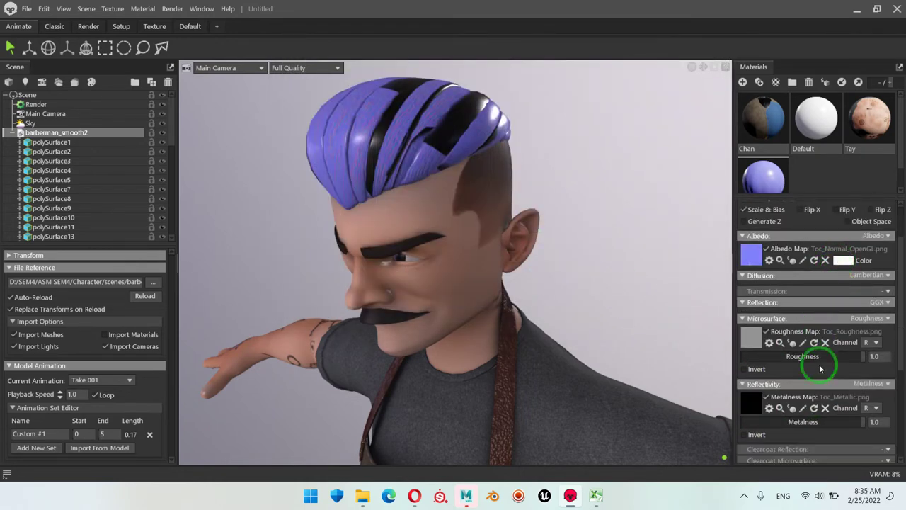
scroll(802, 282, "up", 2)
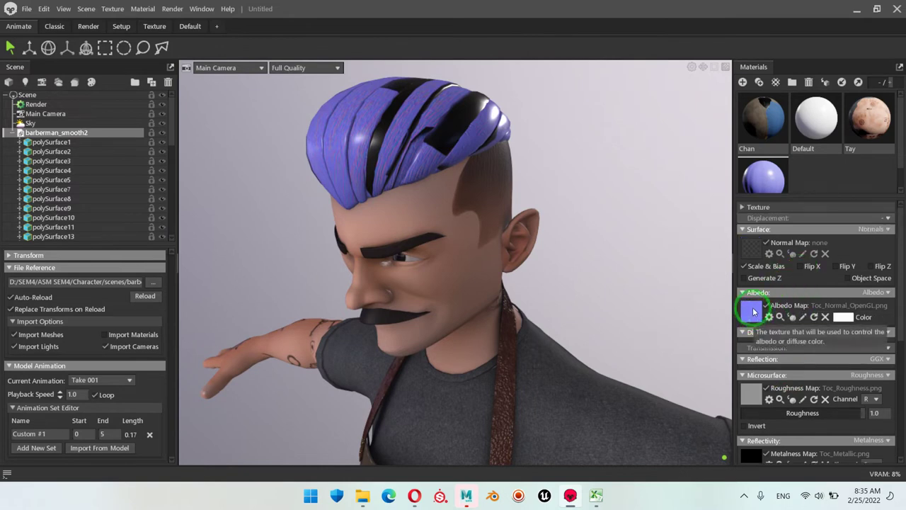
left_click(745, 248)
scroll(580, 199, "down", 10)
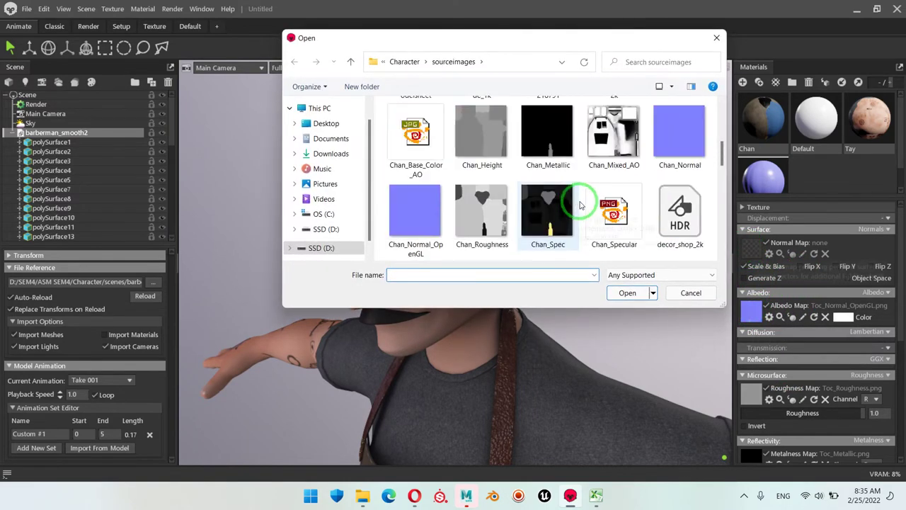
left_click(556, 214)
left_click(629, 293)
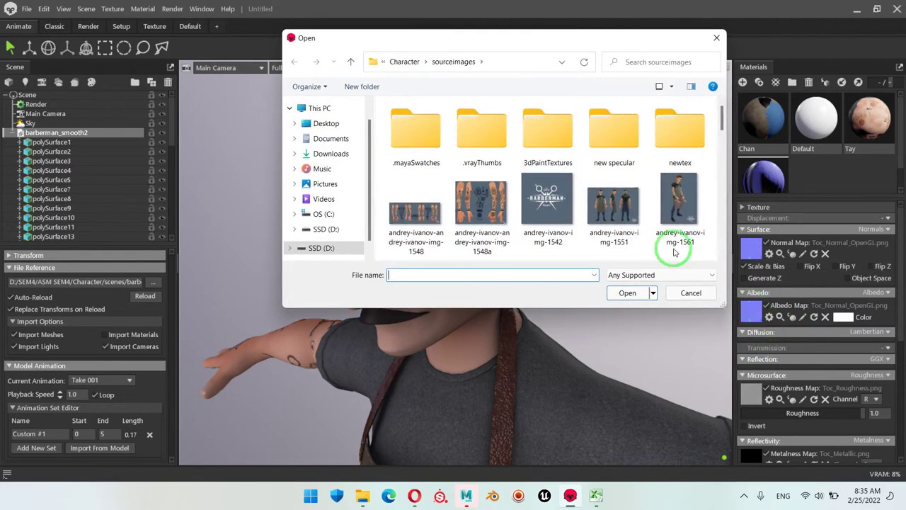
Replace the hair material's albedo map with Toc_Base_Color from the sourceimages folder
scroll(641, 205, "down", 10)
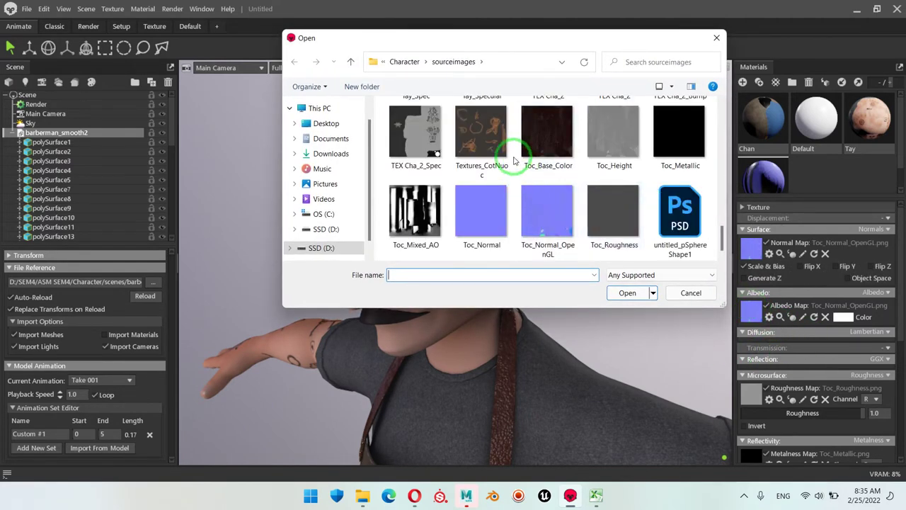
left_click(547, 145)
left_click(629, 294)
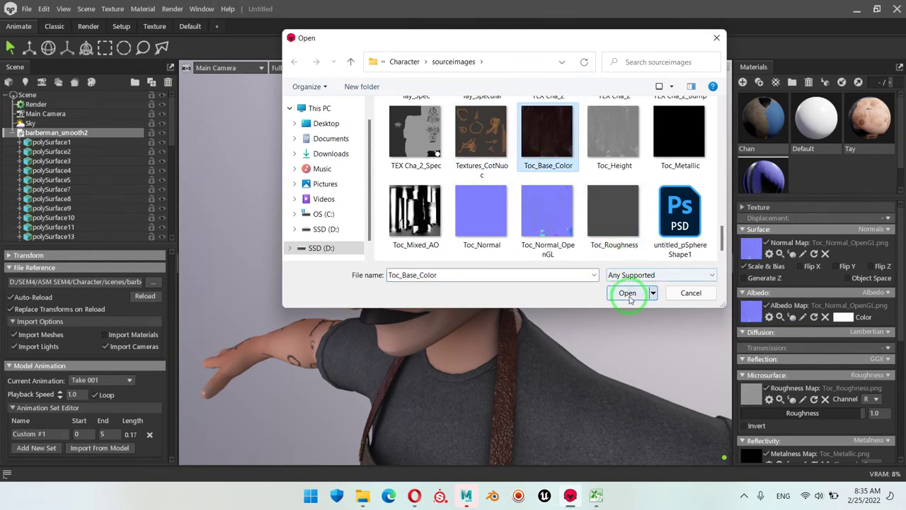
Try different roughness and metalness strengths on the hair, including a roughness of 0.431, and return both to 1.0
left_click_drag(371, 233, 576, 234)
scroll(813, 352, "down", 3)
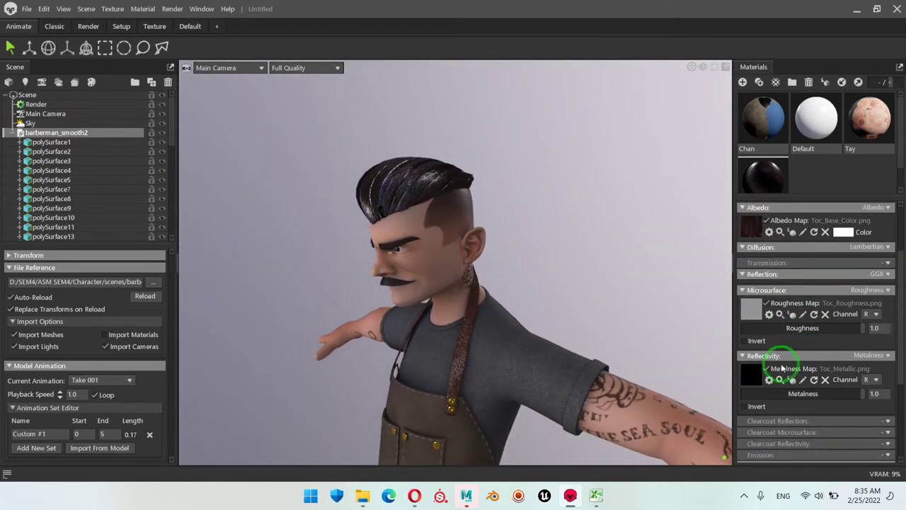
left_click(864, 372)
left_click_drag(468, 257, 559, 304)
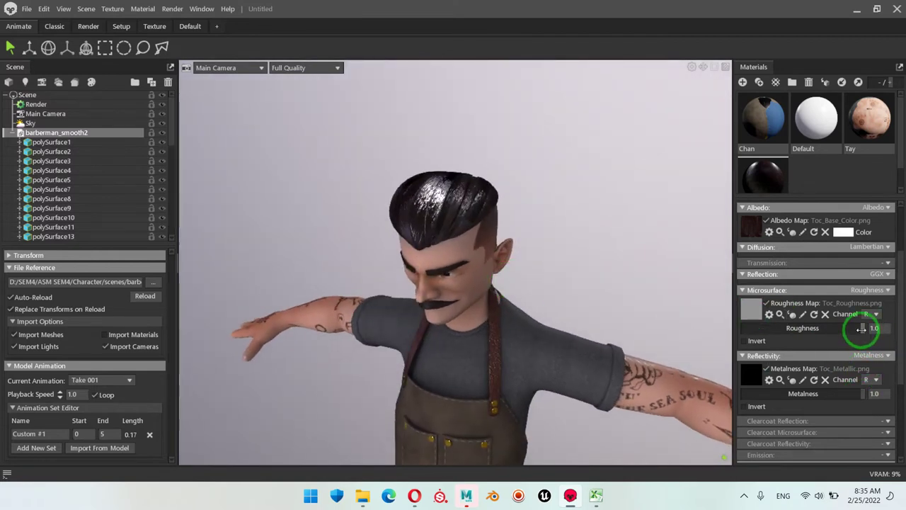
left_click_drag(862, 328, 900, 333)
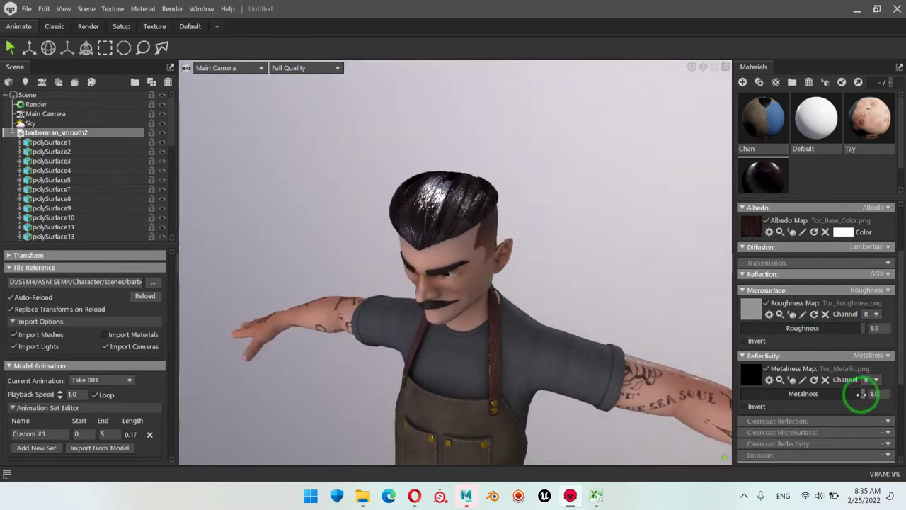
left_click_drag(862, 393, 891, 400)
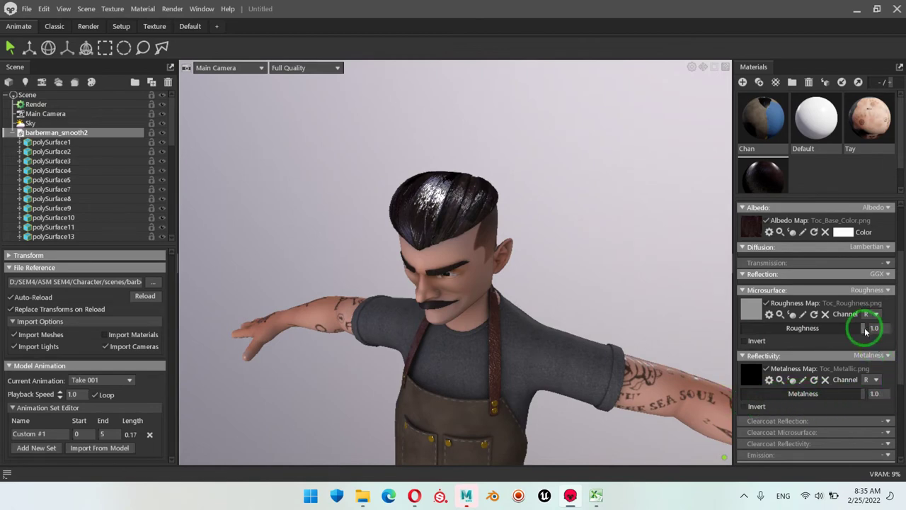
left_click_drag(865, 331, 796, 330)
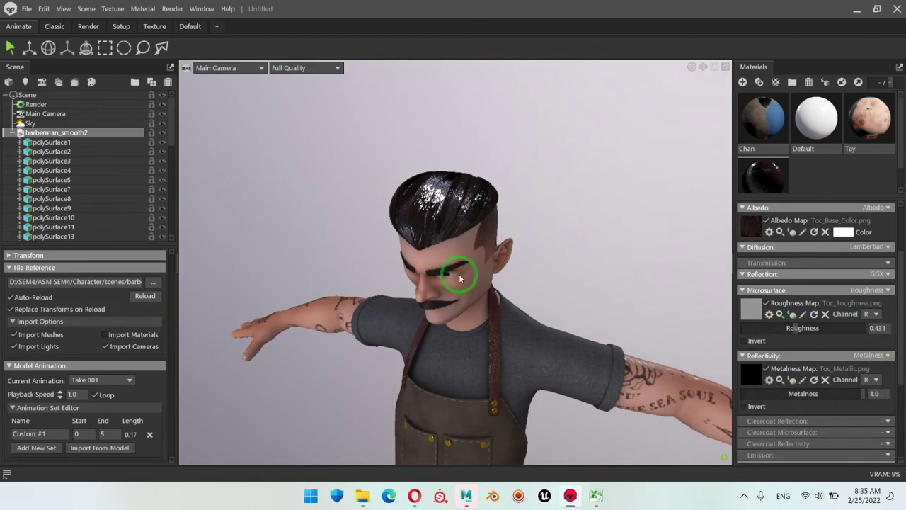
left_click_drag(458, 274, 866, 312)
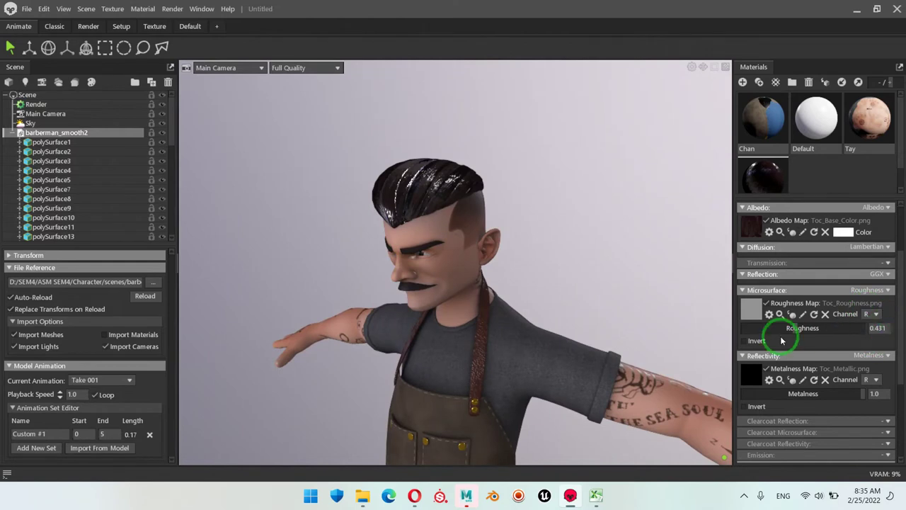
left_click_drag(795, 330, 903, 334)
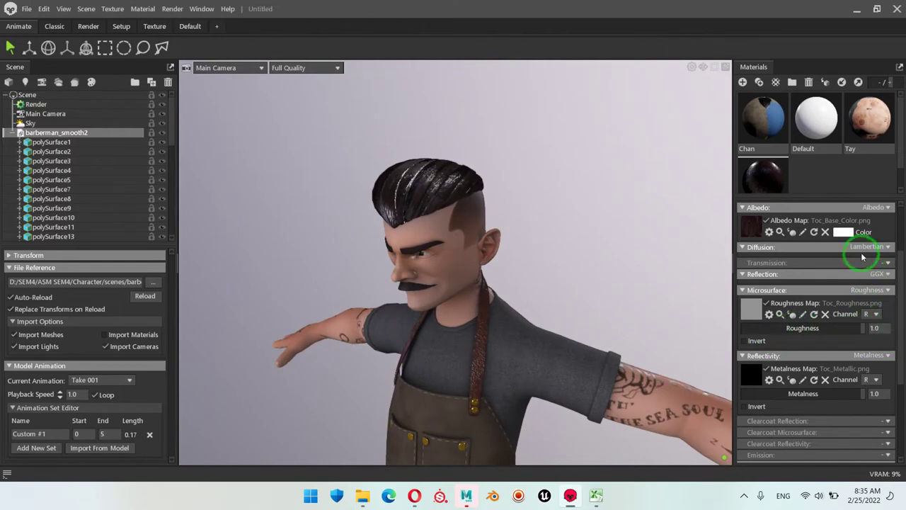
Inspect the fully textured character from the front, side and back, checking the hair, clothing and tattooed arms
scroll(861, 251, "up", 3)
scroll(481, 241, "down", 5)
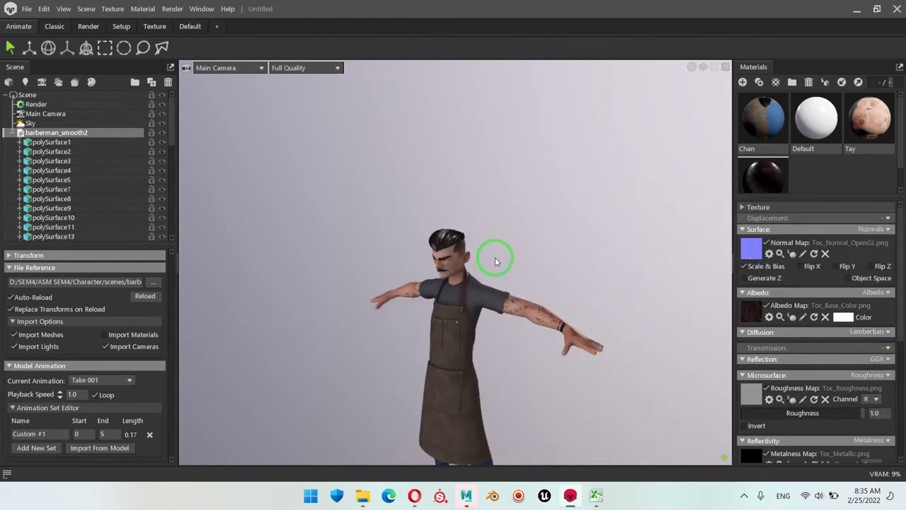
left_click_drag(495, 260, 603, 269)
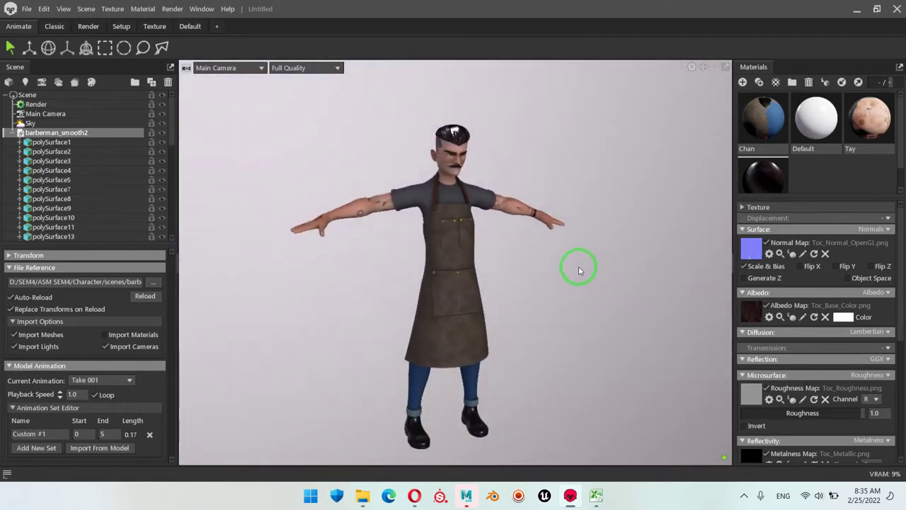
left_click_drag(579, 270, 177, 320)
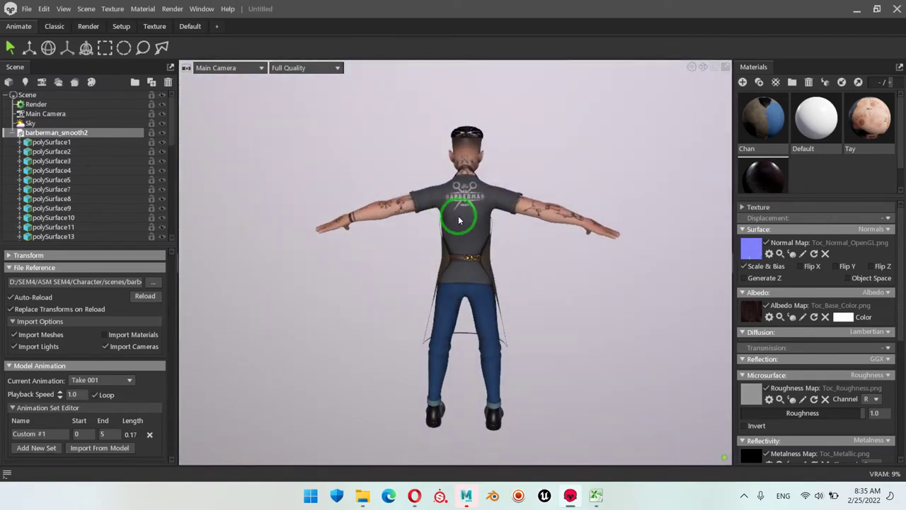
left_click_drag(607, 307, 372, 297)
scroll(479, 299, "up", 2)
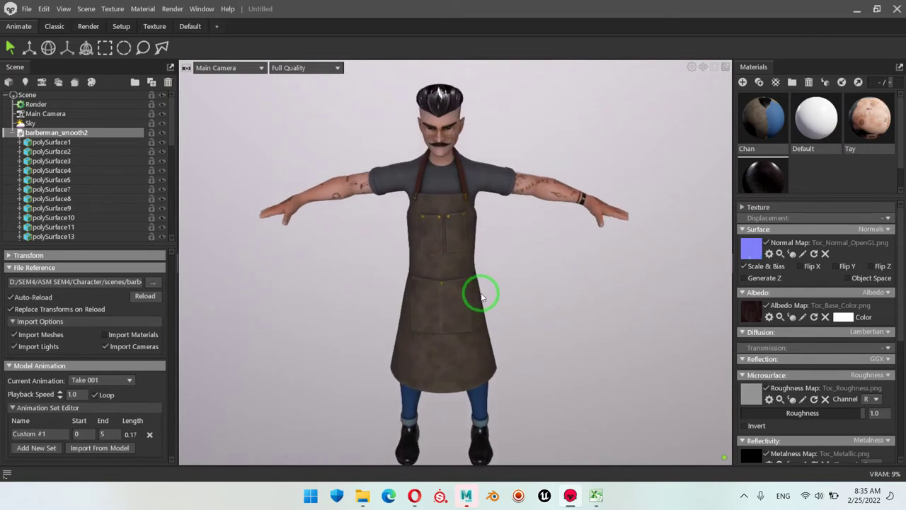
Open the Sky object's light settings, enlarge the settings area to show the backdrop options, and check the sky light presets
left_click(23, 131)
left_click(30, 123)
left_click(95, 366)
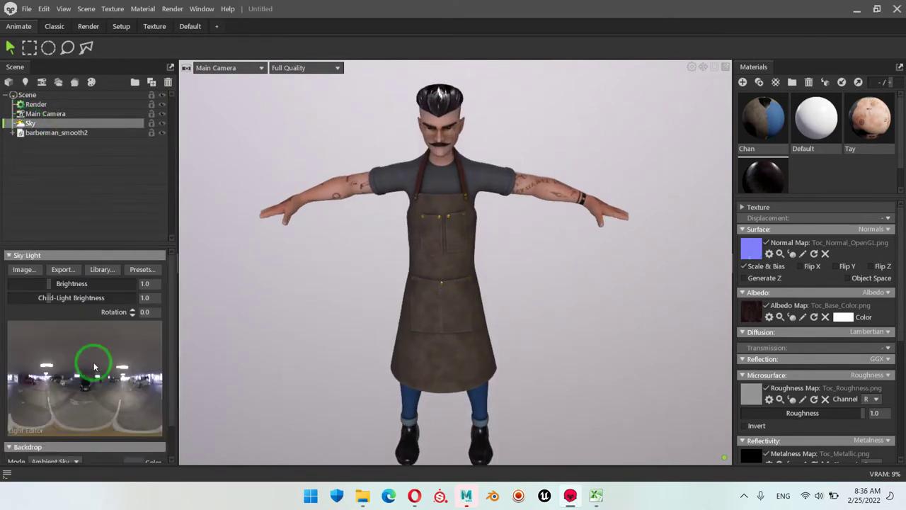
left_click_drag(148, 245, 148, 173)
left_click(142, 188)
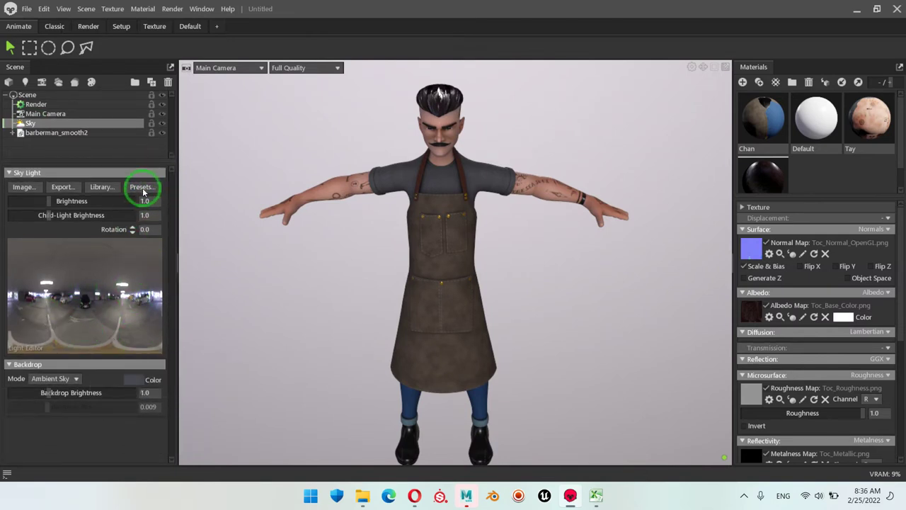
left_click(131, 270)
left_click(139, 188)
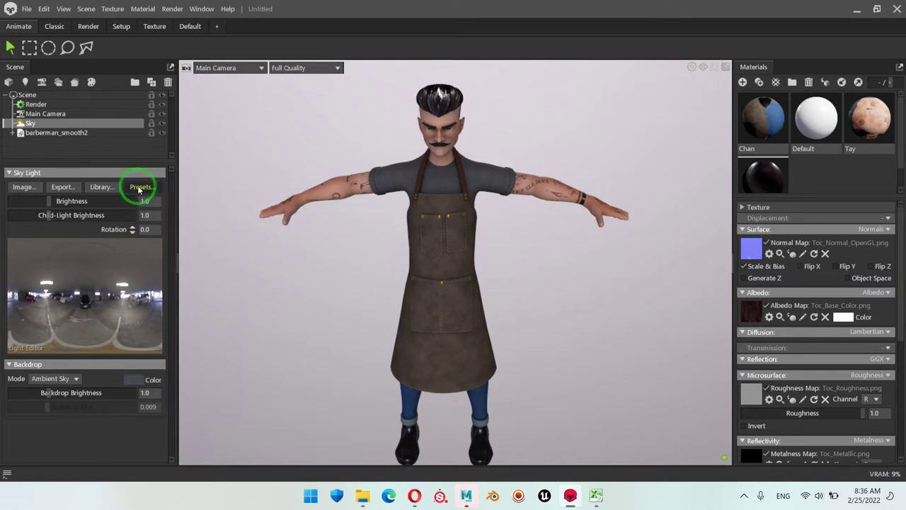
Replace the sky light's environment with Castle Front Este from the library's Skies category
left_click(101, 188)
left_click(593, 247)
left_click(549, 243)
scroll(551, 248, "down", 3)
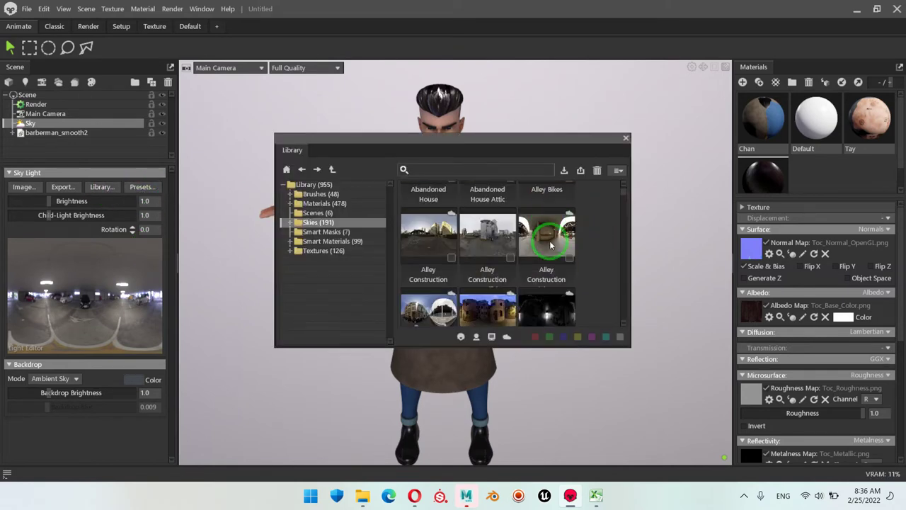
scroll(551, 251, "down", 5)
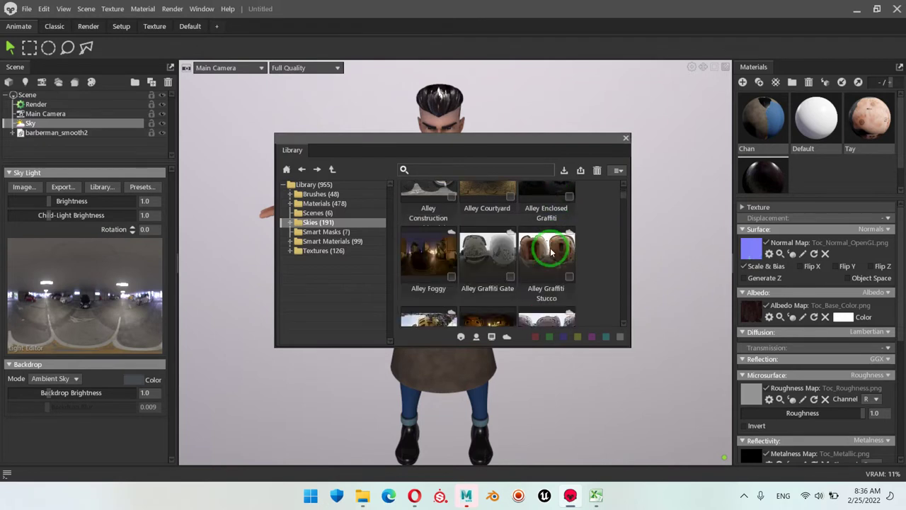
scroll(551, 251, "down", 5)
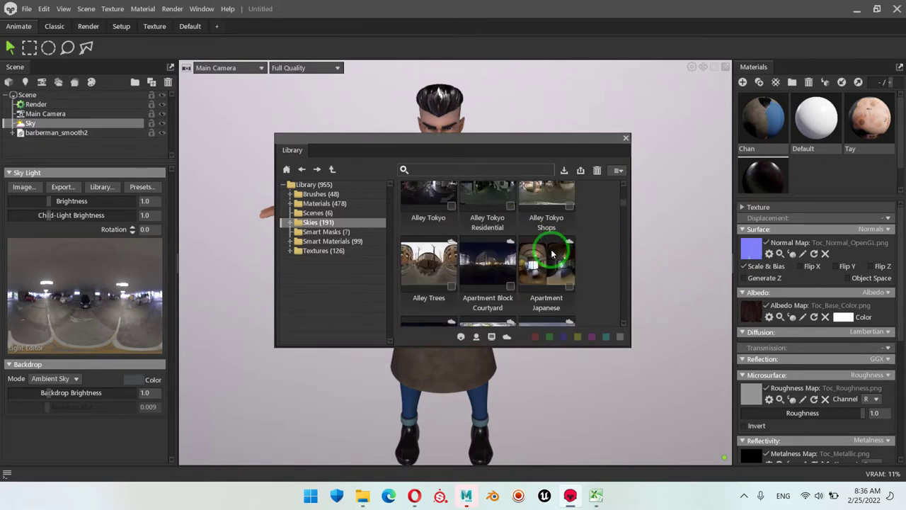
scroll(551, 252, "down", 12)
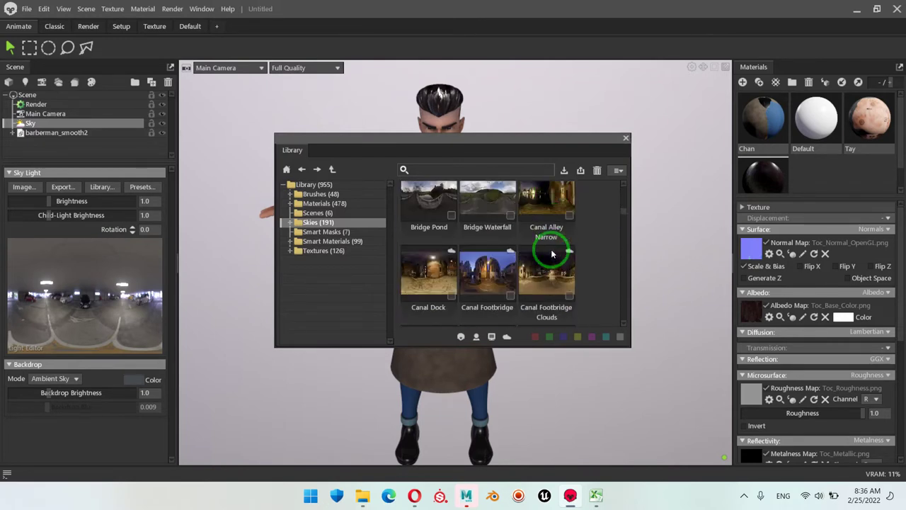
scroll(552, 253, "down", 2)
scroll(538, 253, "up", 1)
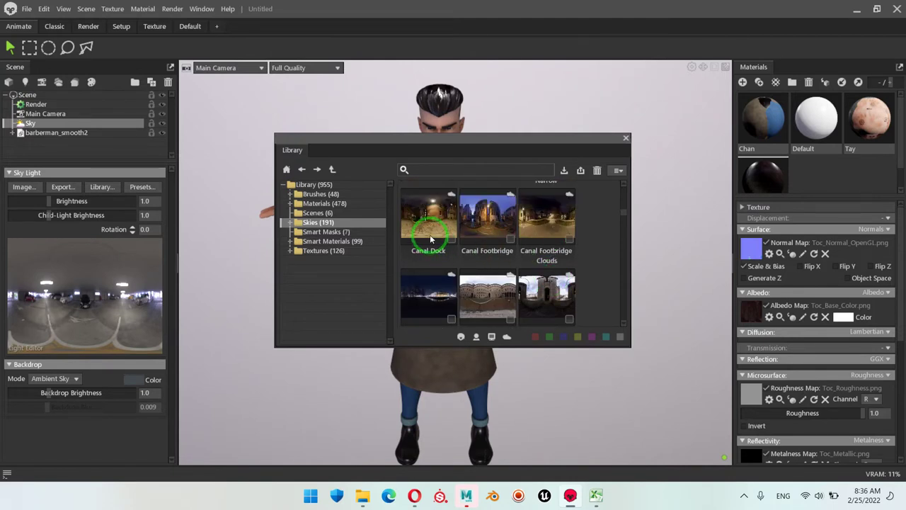
scroll(520, 252, "down", 4)
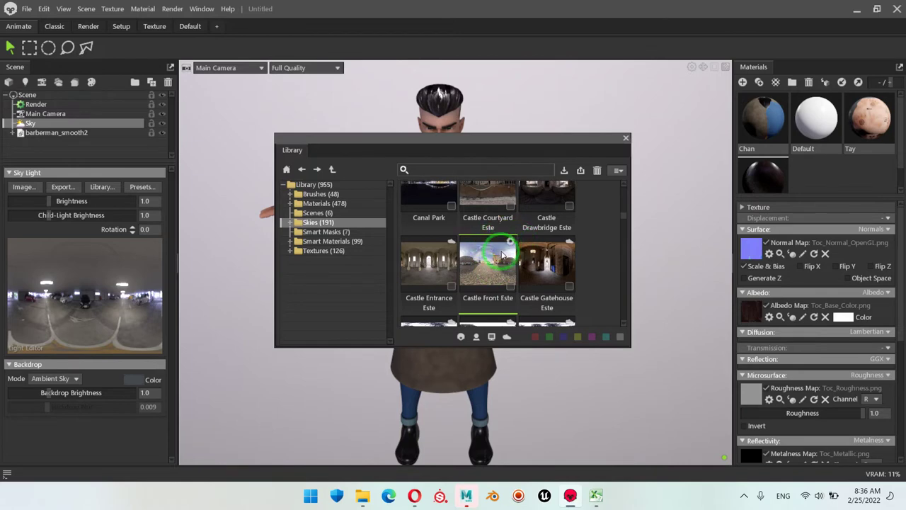
scroll(511, 262, "up", 5)
scroll(517, 268, "down", 2)
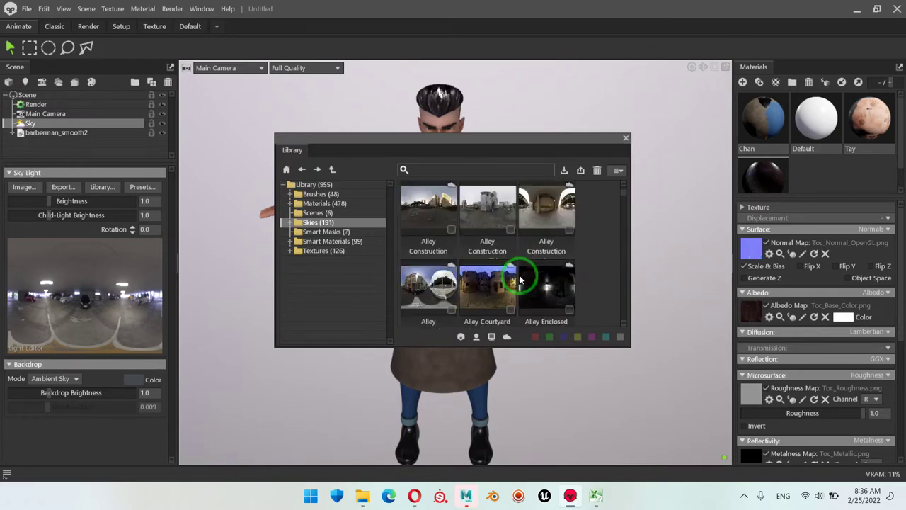
scroll(528, 273, "down", 6)
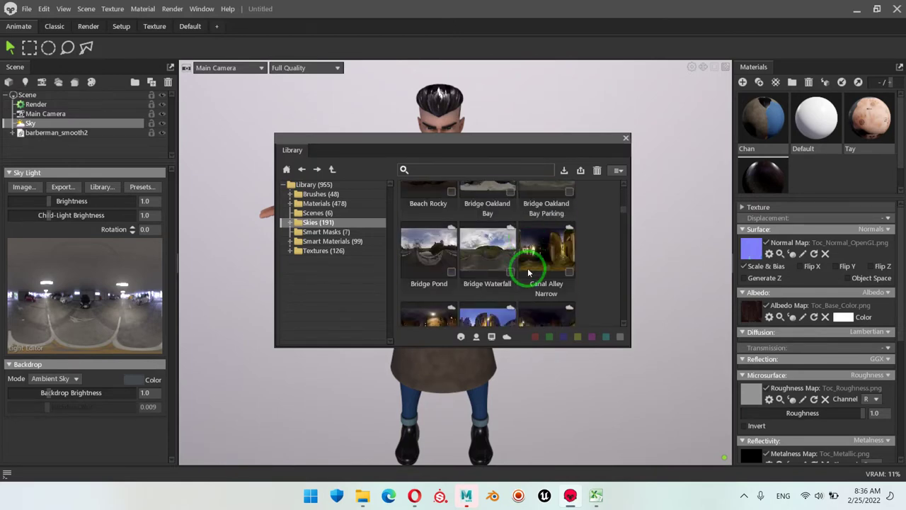
scroll(527, 269, "up", 1)
scroll(528, 266, "down", 4)
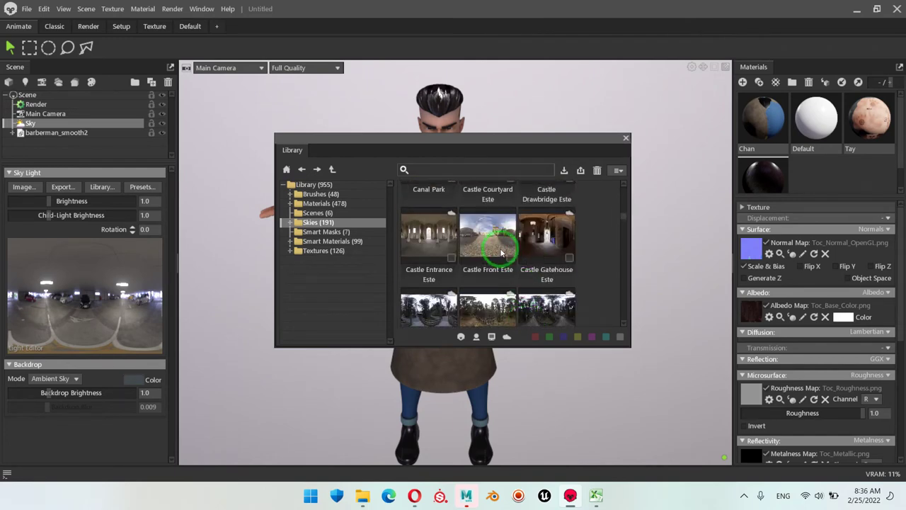
double_click(500, 252)
left_click_drag(526, 128, 236, 284)
left_click(496, 301)
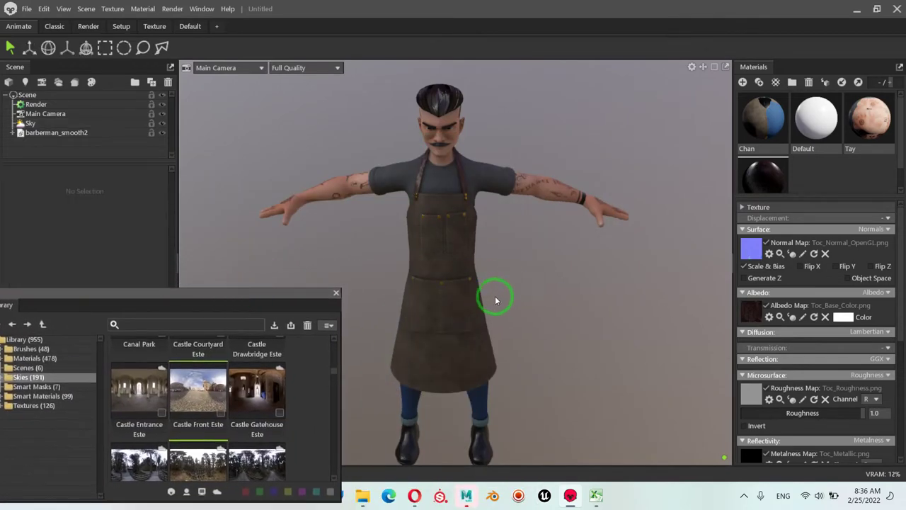
Raise the sky light's brightness to 2.66 and check the character's lighting from a three-quarter angle
left_click_drag(508, 305, 481, 228)
left_click(565, 228)
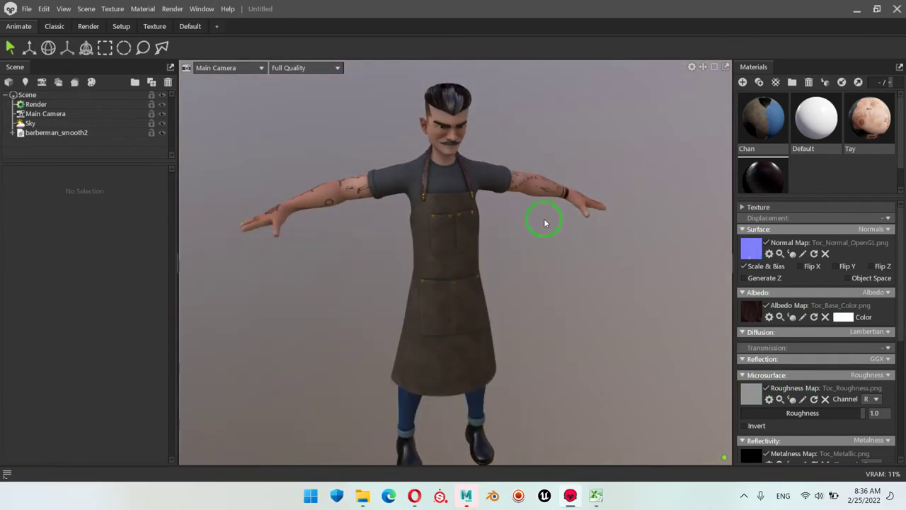
left_click(38, 105)
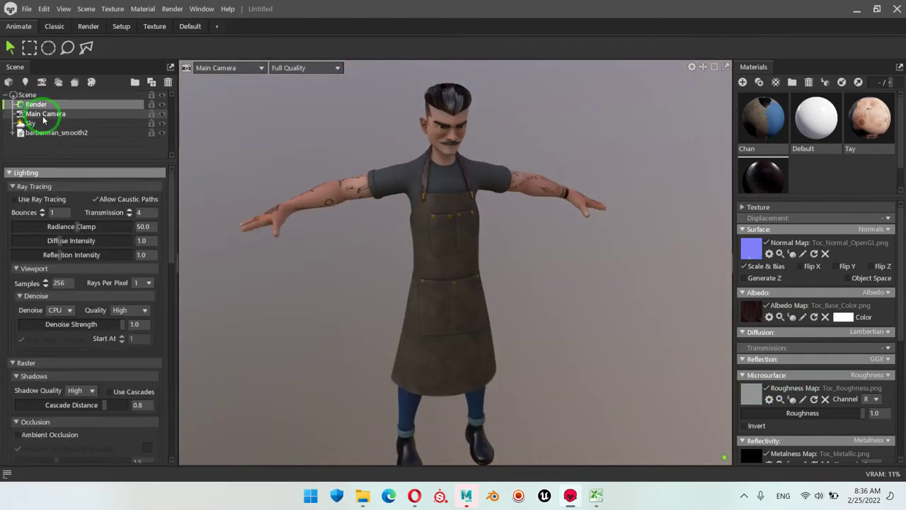
left_click(44, 114)
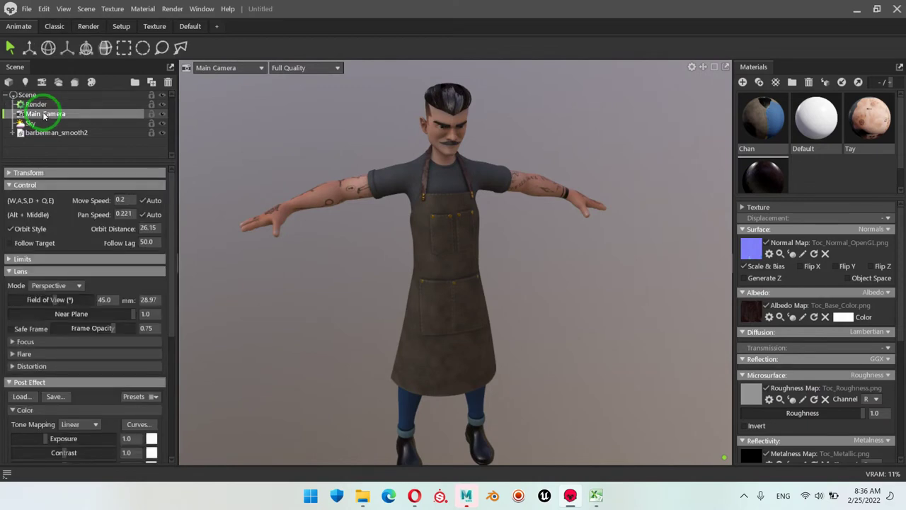
left_click(28, 123)
left_click(68, 205)
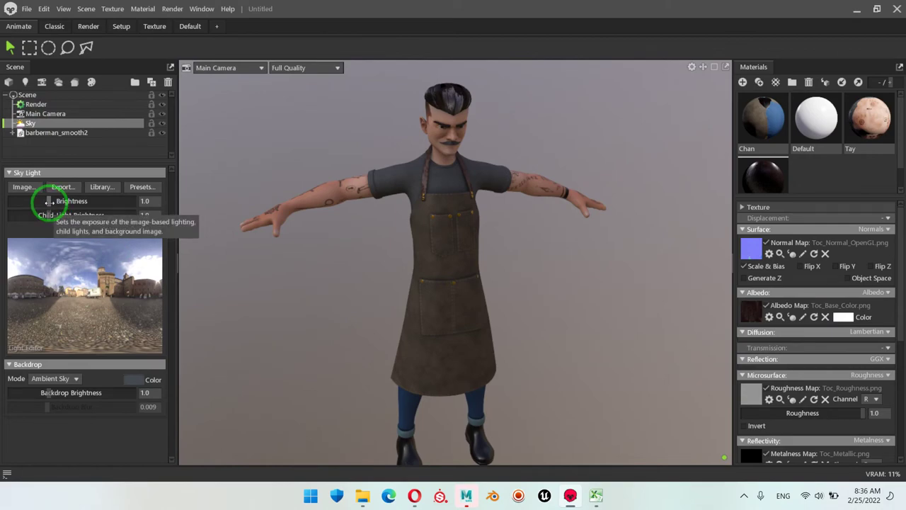
mouse_move(51, 204)
left_mouse_down()
mouse_move(68, 210)
mouse_move(60, 206)
left_mouse_up()
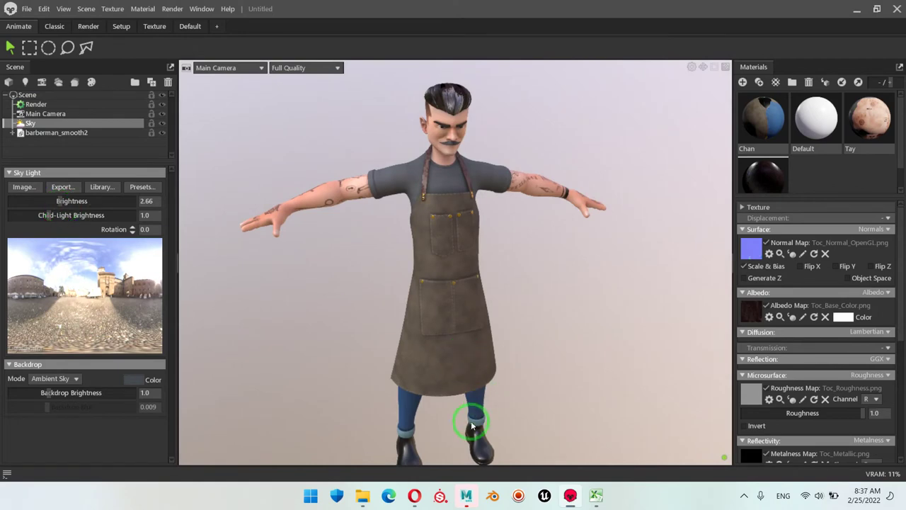
left_click_drag(472, 425, 664, 319)
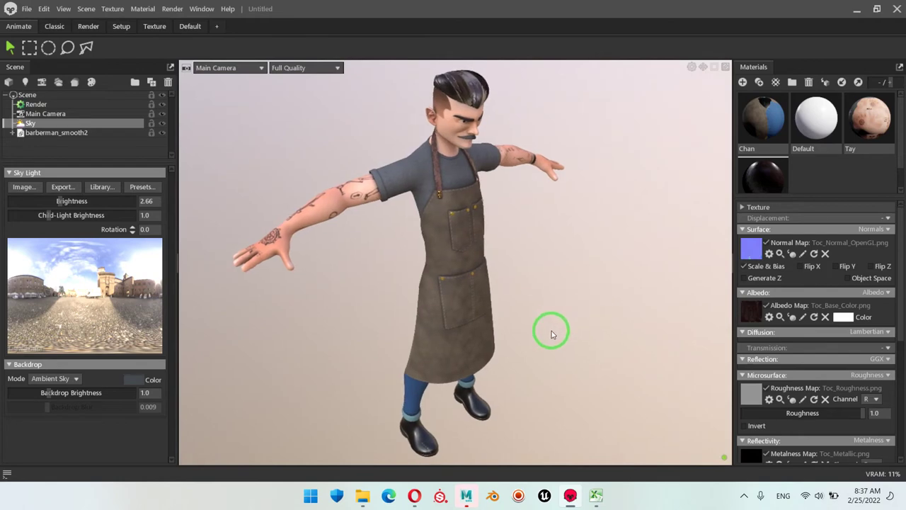
left_click_drag(551, 331, 537, 294)
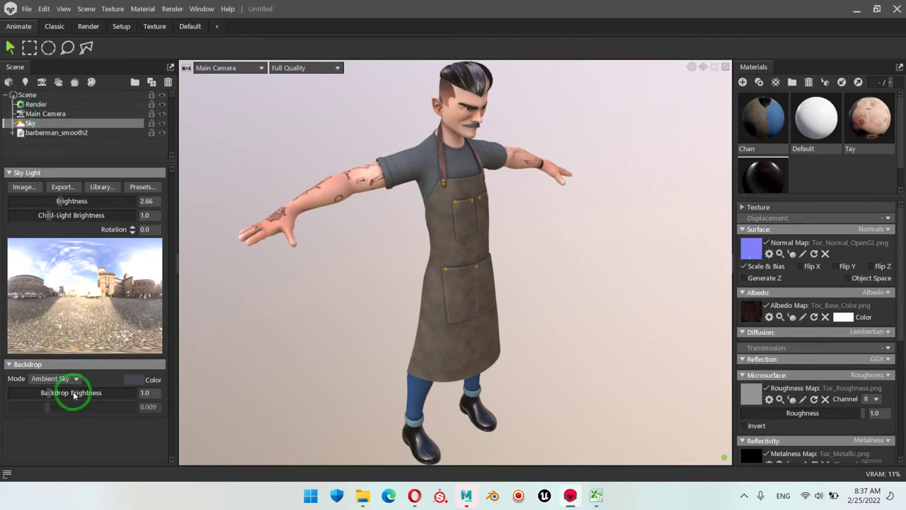
Review the Render object's lighting, image output, denoise, video output and render pass settings
left_click(38, 105)
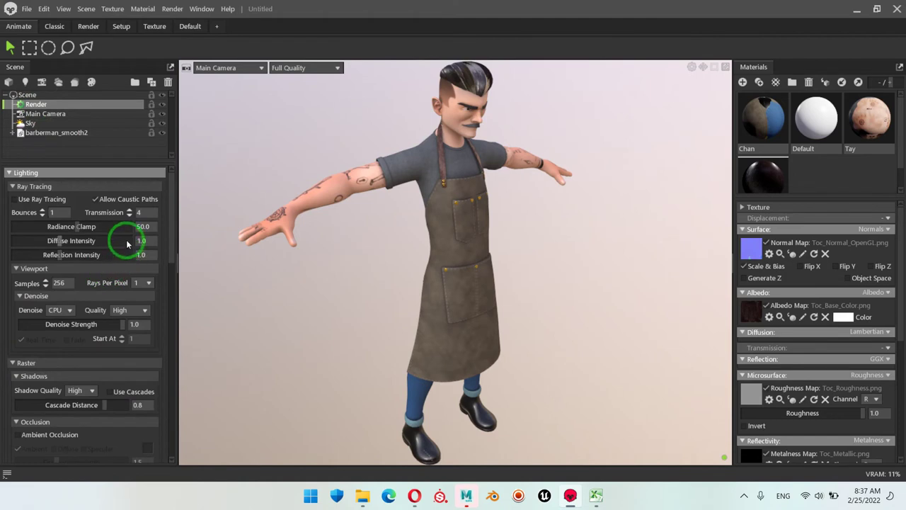
scroll(127, 245, "down", 5)
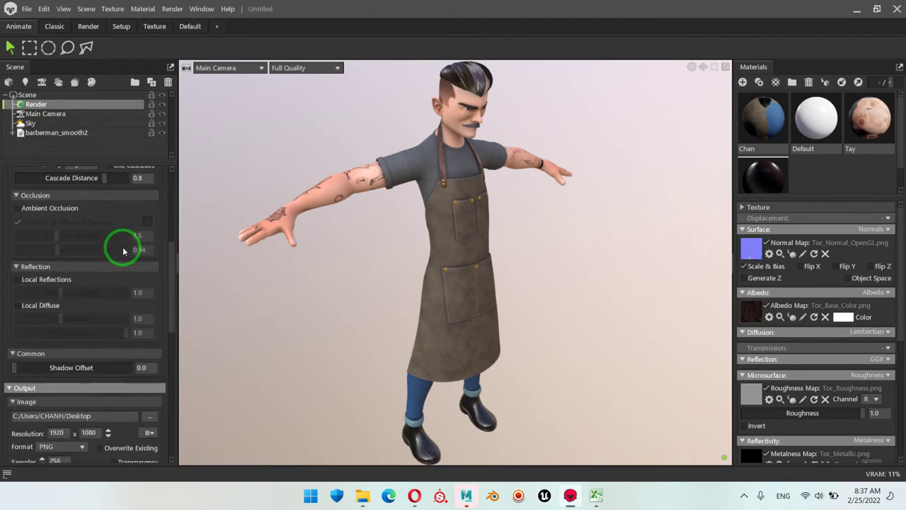
scroll(123, 251, "down", 5)
scroll(123, 251, "down", 1)
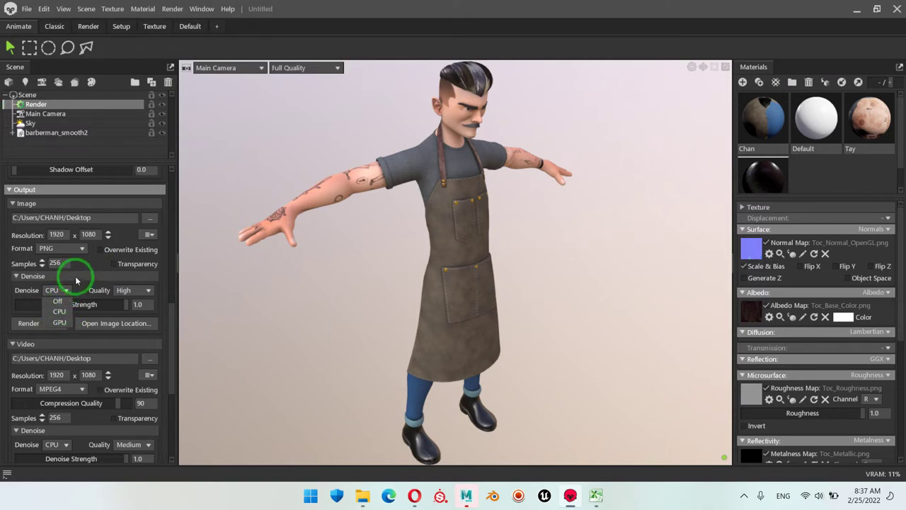
left_click(76, 280)
left_click(61, 276)
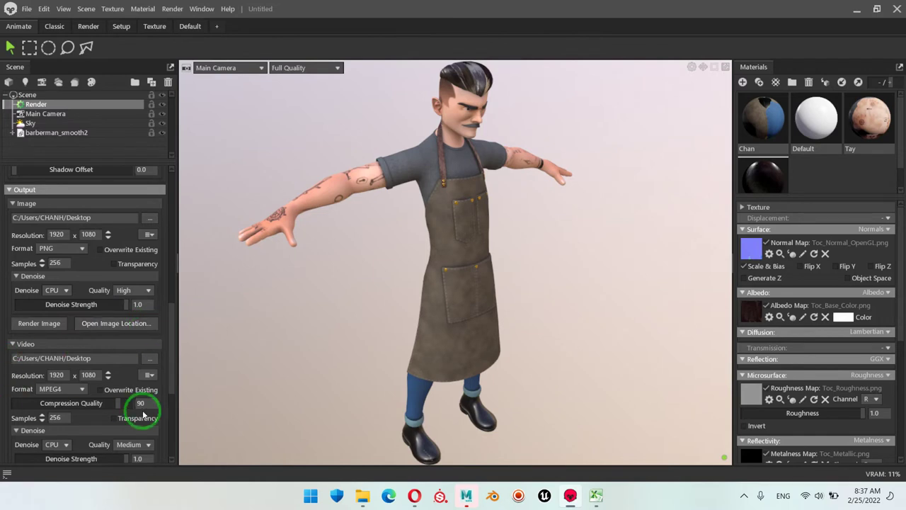
scroll(133, 376, "down", 3)
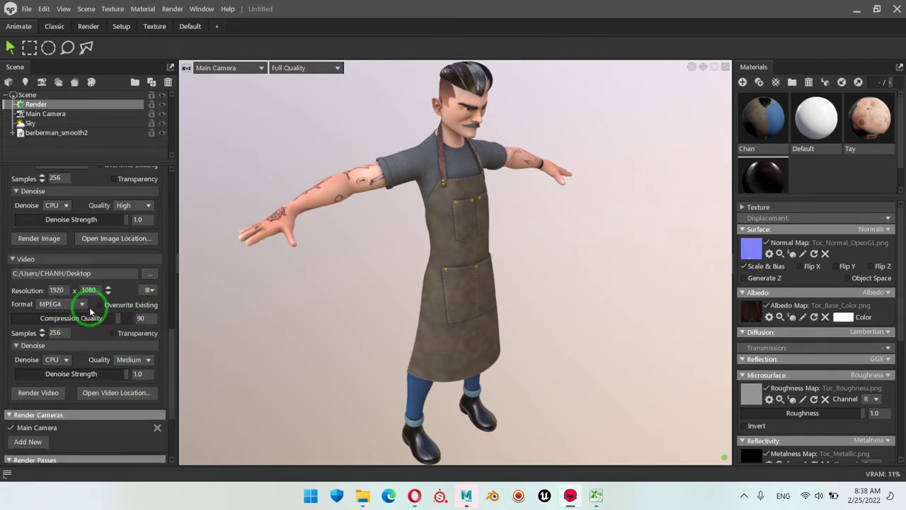
scroll(90, 312, "down", 1)
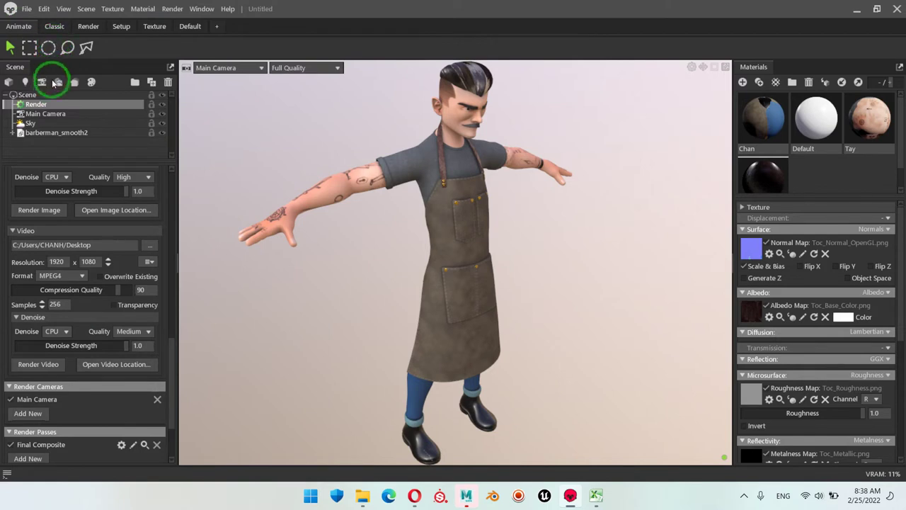
scroll(443, 251, "down", 2)
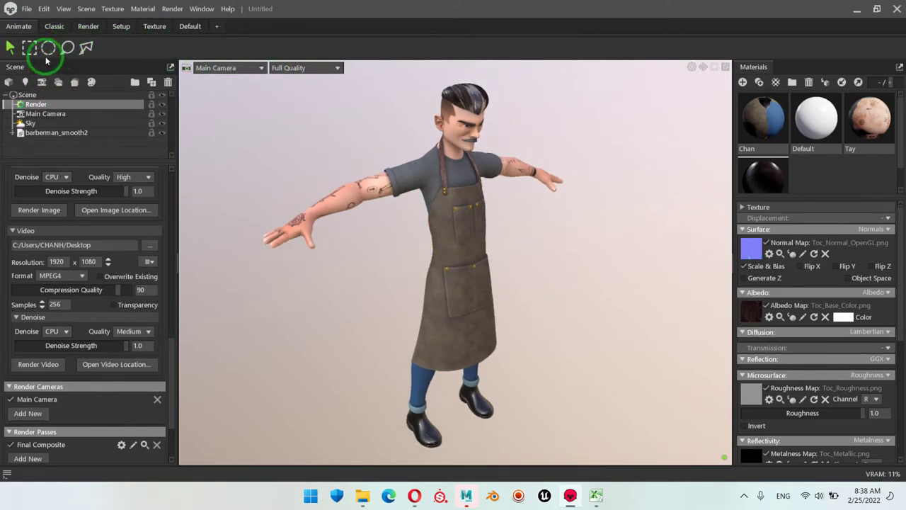
Look through the Classic, Render, Setup and Texture workspace layouts and return to the Animate workspace
left_click(55, 27)
left_click(87, 27)
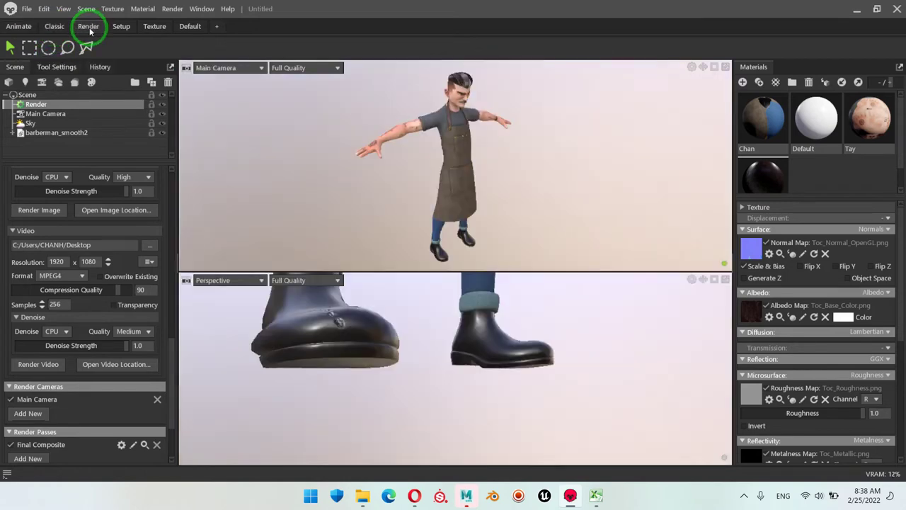
left_click(121, 26)
left_click(154, 26)
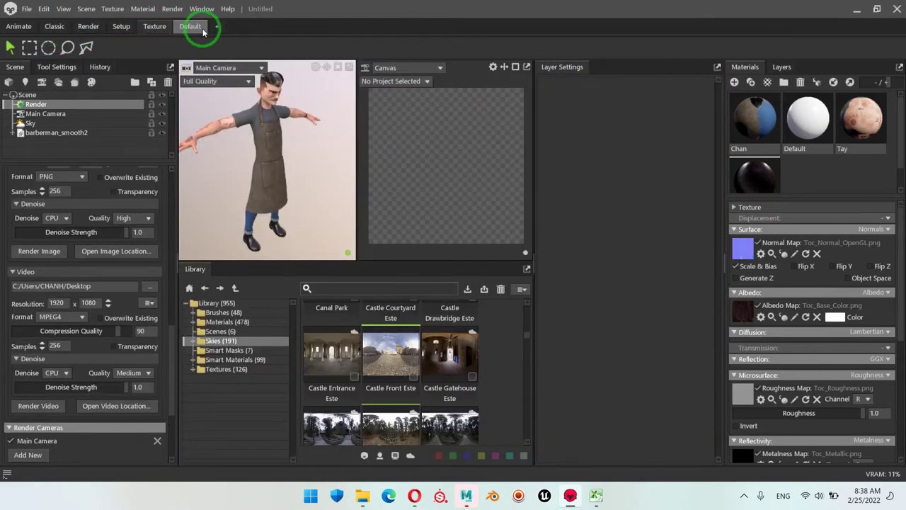
left_click(19, 27)
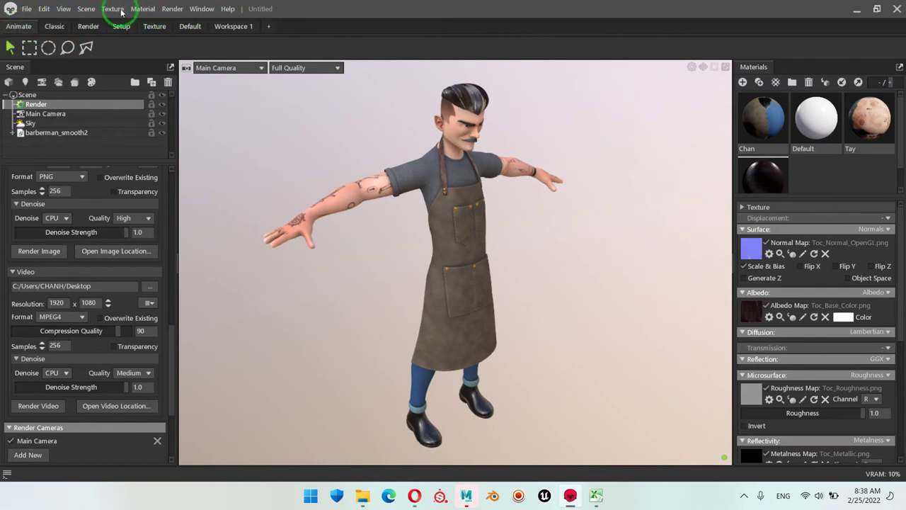
Reset the workspaces to their default layouts
left_click(201, 10)
mouse_move(212, 163)
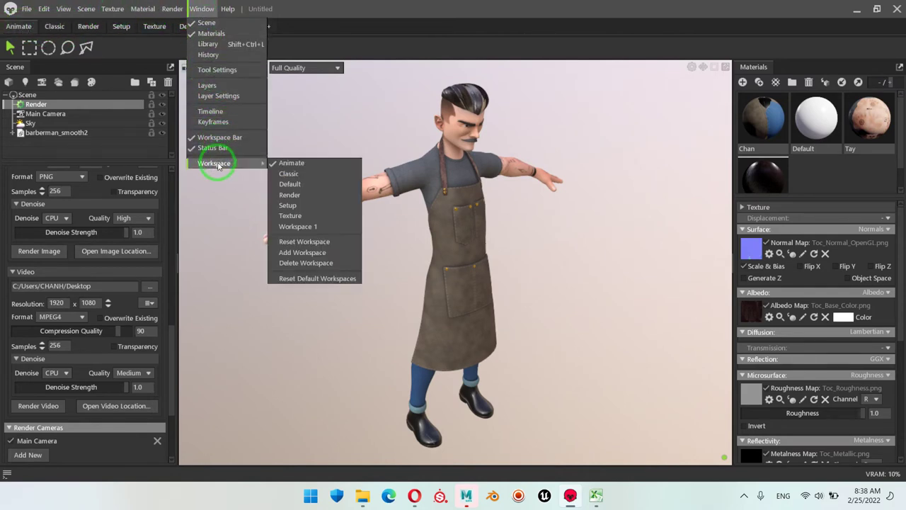
left_click(313, 278)
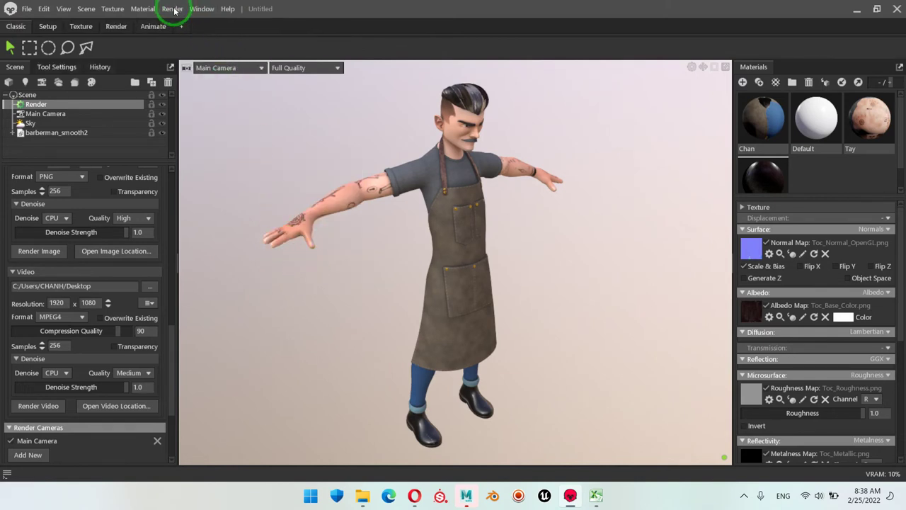
Switch to the Animate workspace with its timeline and turn on automatic keyframing
left_click(199, 10)
mouse_move(214, 163)
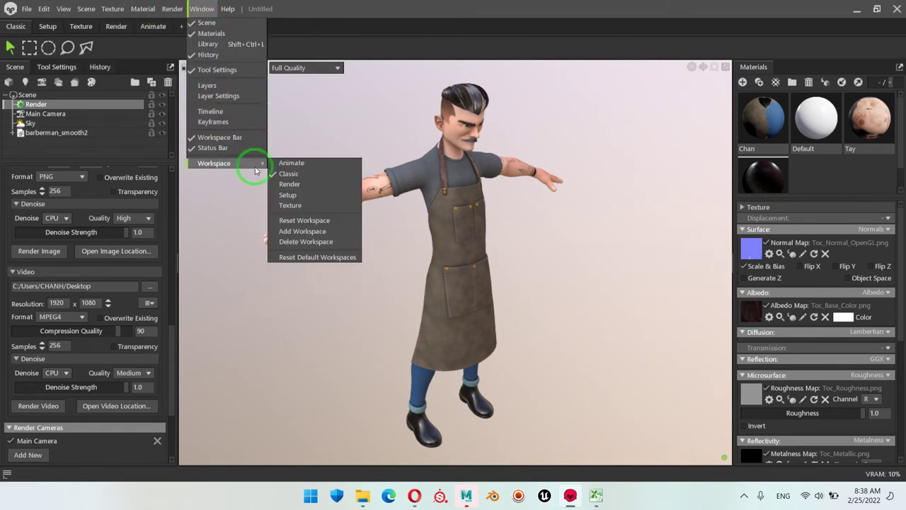
left_click(296, 166)
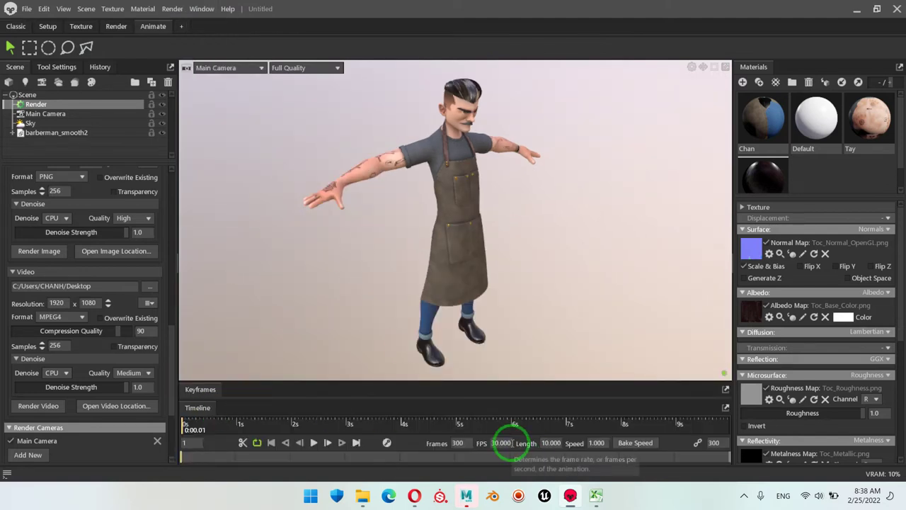
left_click(389, 443)
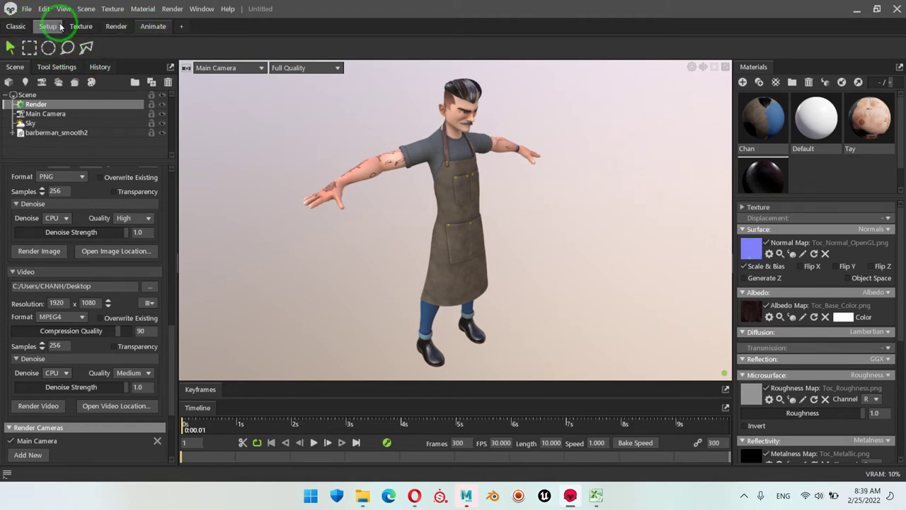
Rotate the barberman_smooth2 model about its Y axis with the Rotate tool and reset its Y rotation to 0
left_click(45, 138)
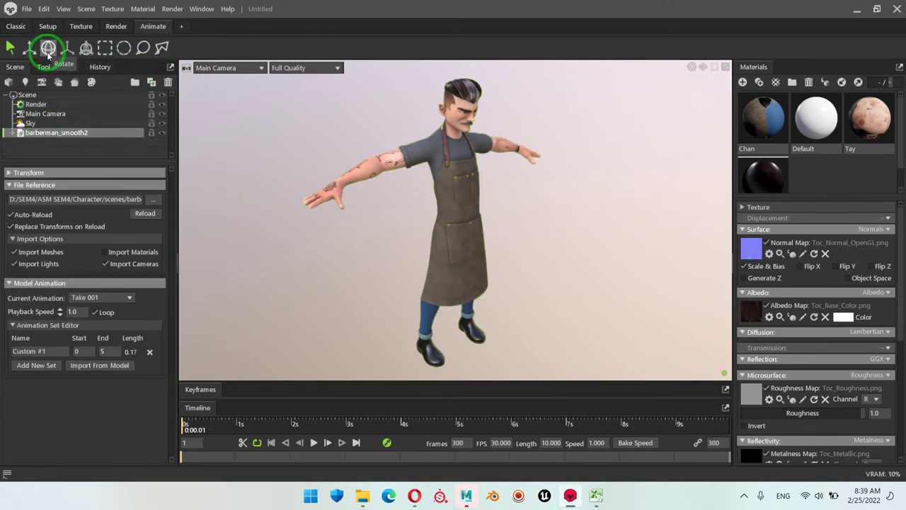
left_click(49, 47)
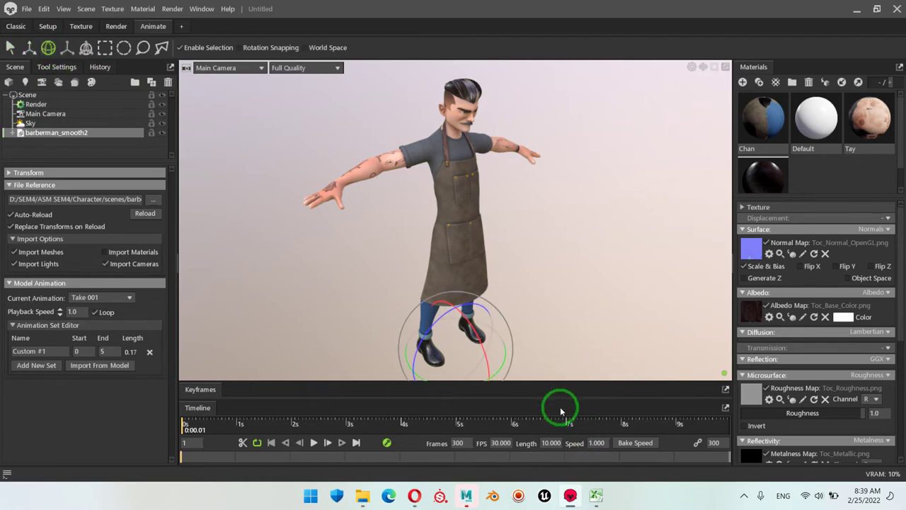
mouse_move(506, 361)
left_mouse_down()
mouse_move(502, 354)
mouse_move(512, 362)
mouse_move(528, 347)
mouse_move(502, 350)
left_mouse_up()
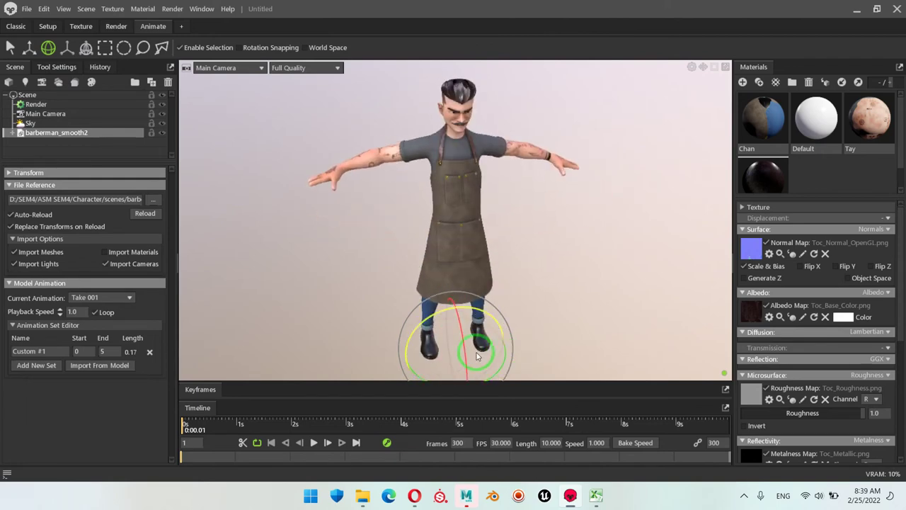
left_click(83, 274)
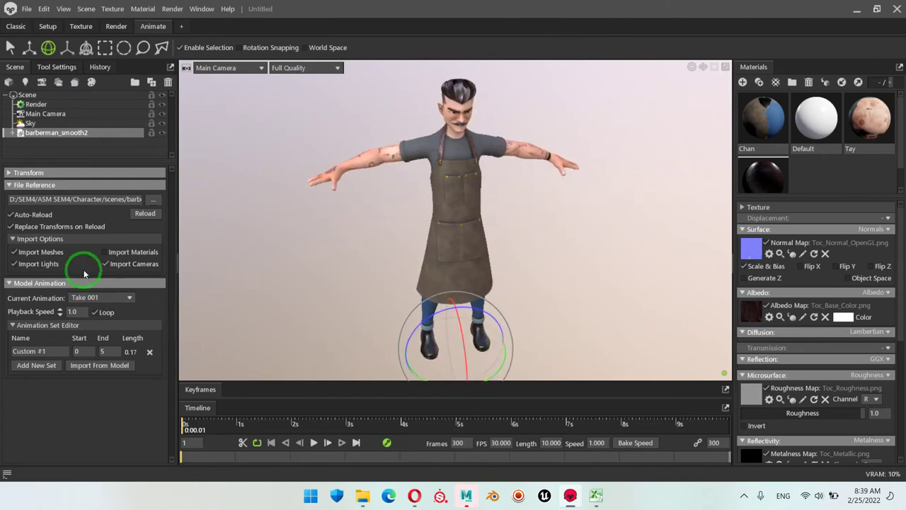
left_click(9, 173)
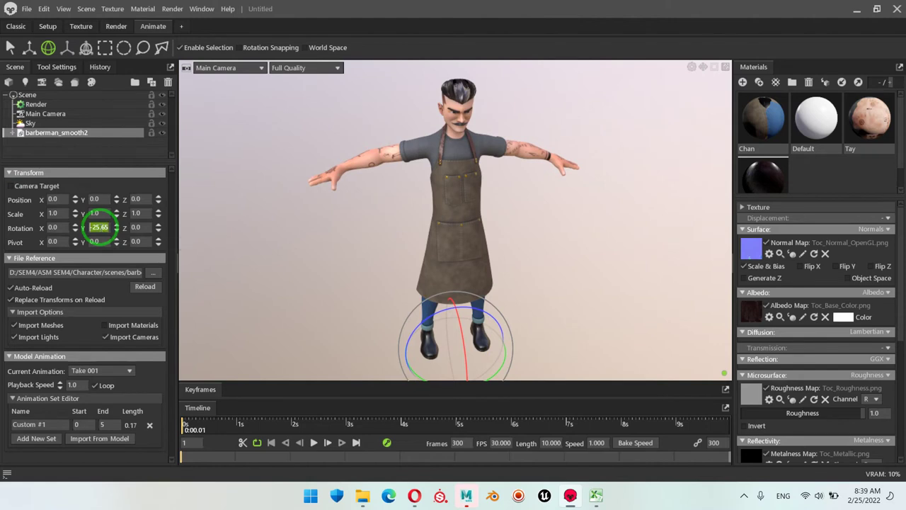
key("Return")
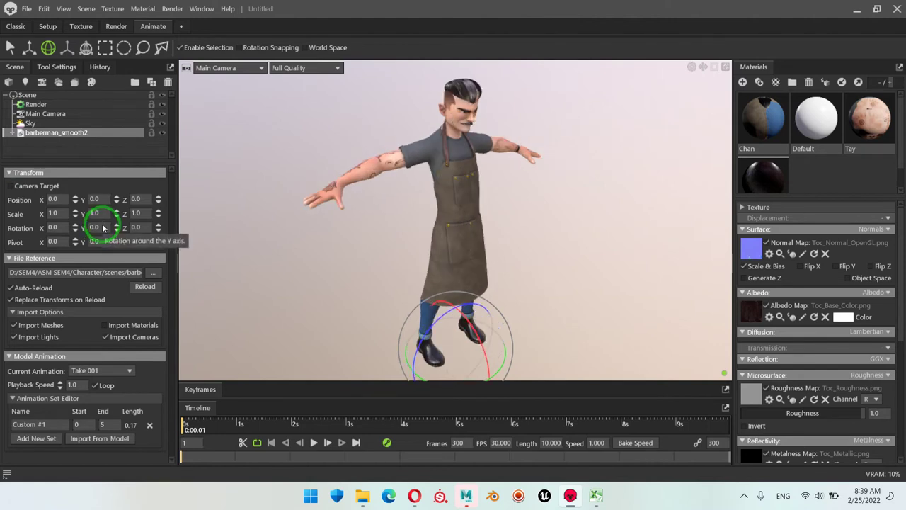
Keyframe a Y rotation of about -383.5 degrees on the barberman at about 2 seconds and scrub back to the timeline start
left_click_drag(185, 429, 285, 428)
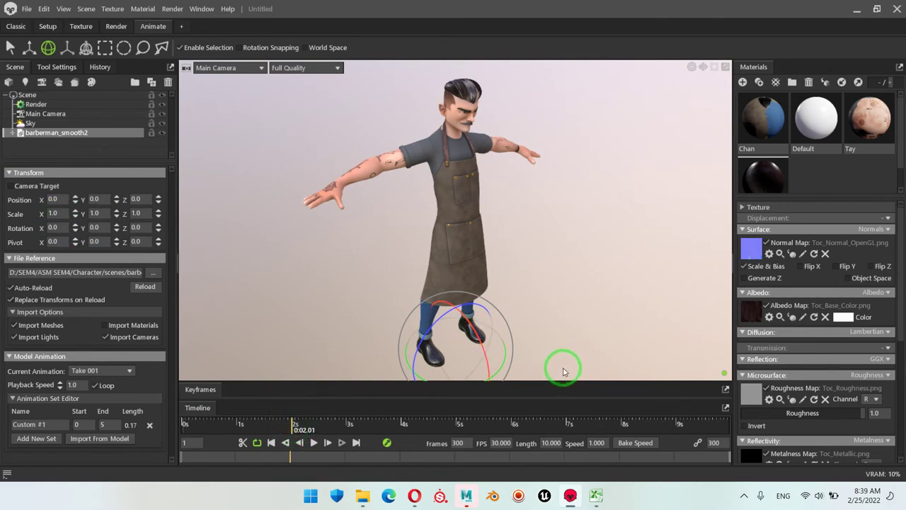
mouse_move(498, 374)
left_mouse_down()
mouse_move(454, 369)
mouse_move(496, 371)
left_mouse_up()
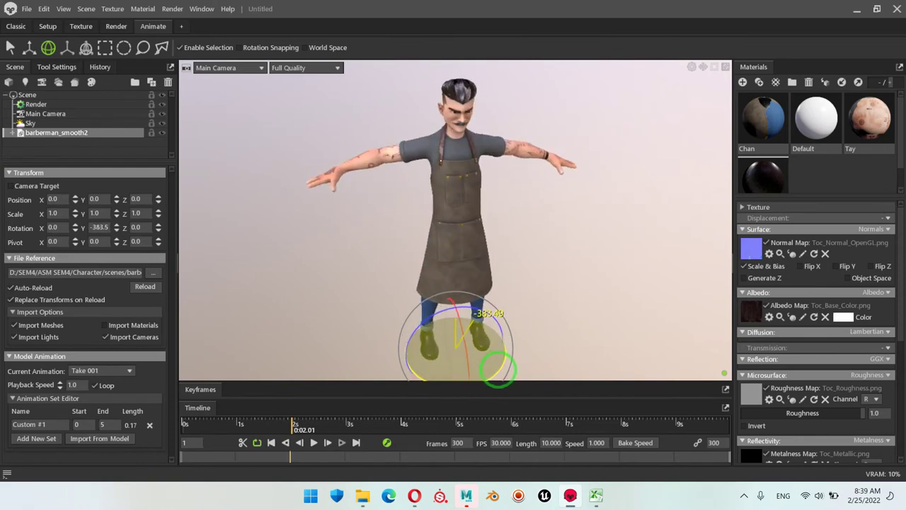
left_click_drag(289, 428, 178, 425)
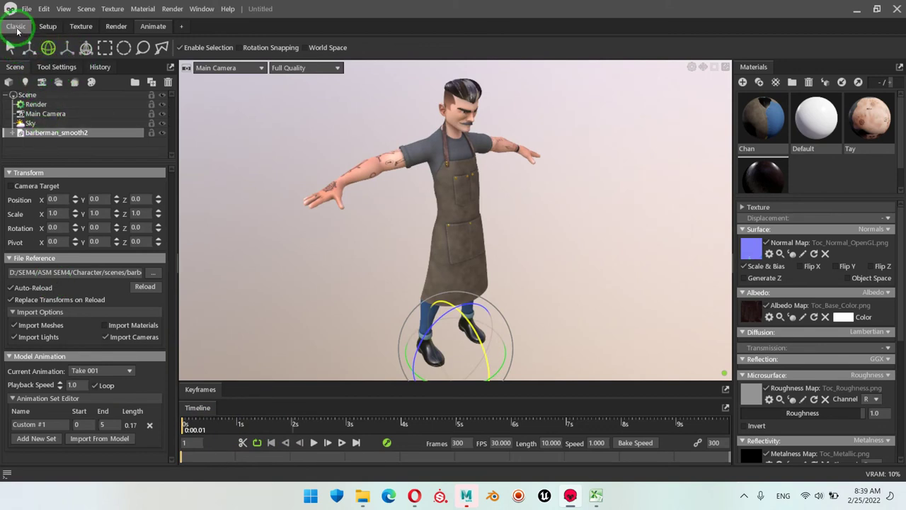
Look through the Classic, Setup and Texture workspaces and switch to the Render workspace
left_click(16, 27)
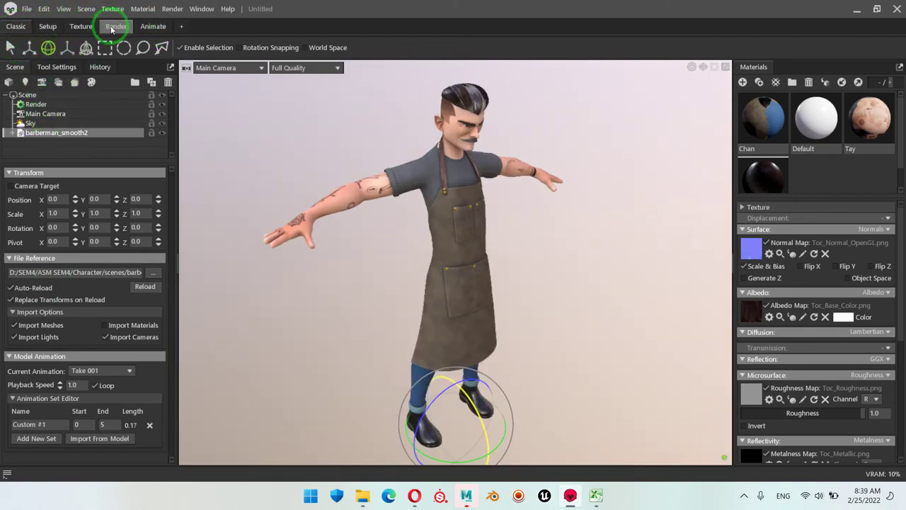
left_click(61, 30)
left_click(81, 27)
left_click(115, 27)
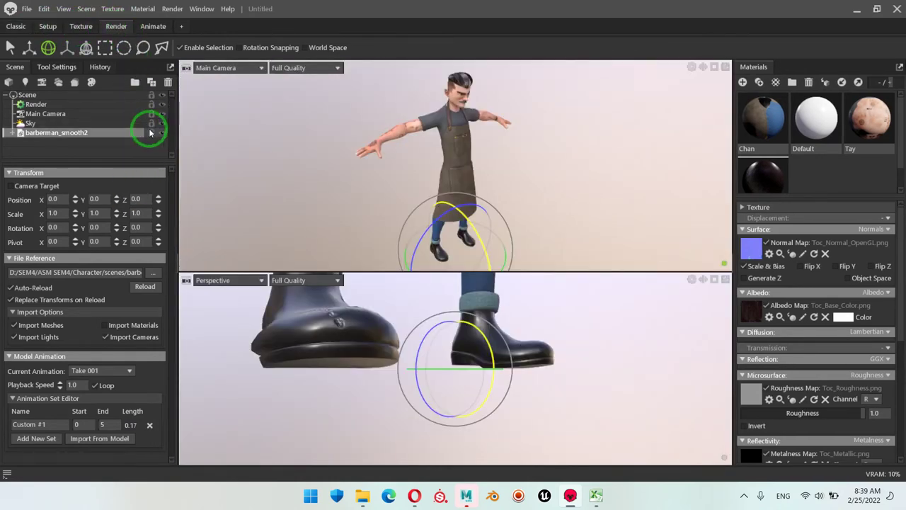
Examine the Render object's ray tracing, image and video output, render camera, render pass and watermark settings
left_click(32, 107)
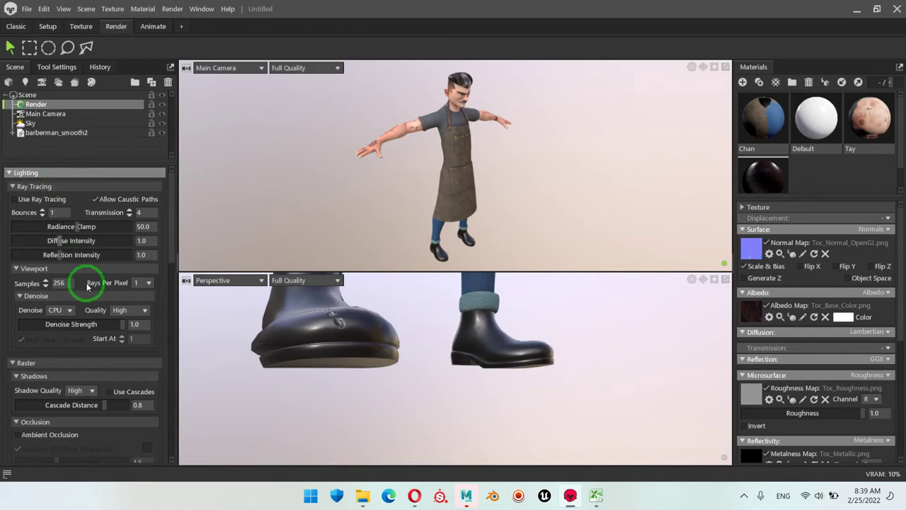
scroll(131, 343, "down", 15)
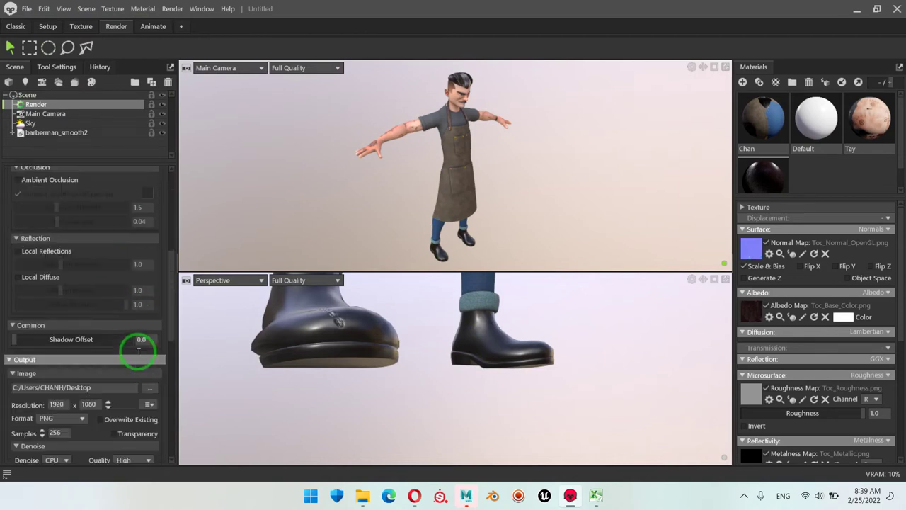
scroll(139, 348, "down", 1)
scroll(136, 318, "up", 4)
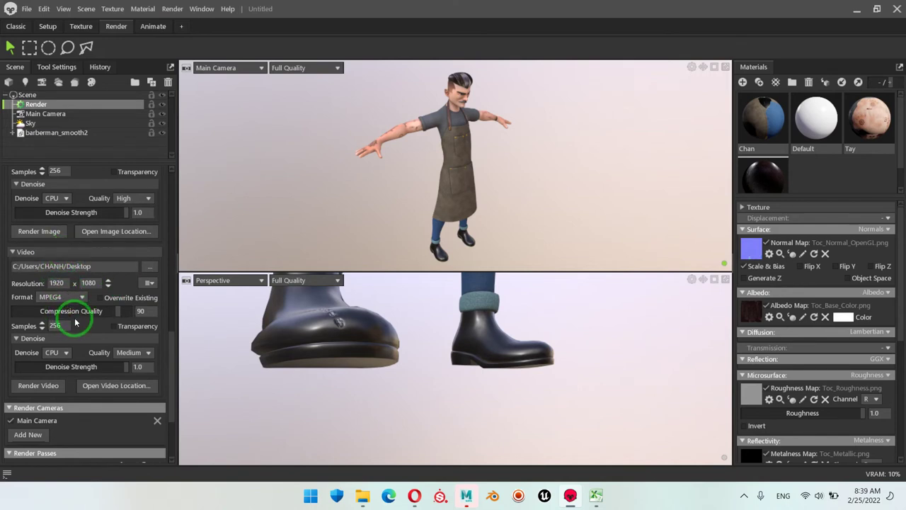
scroll(113, 333, "down", 3)
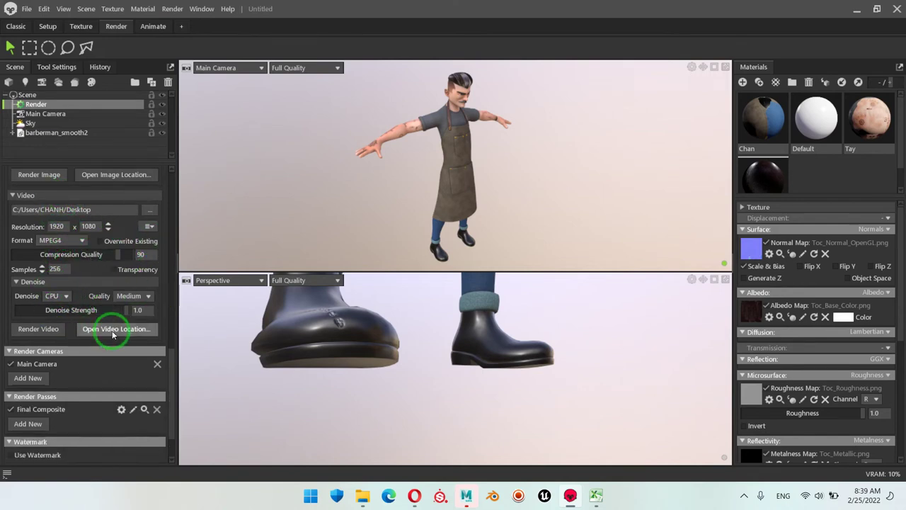
scroll(115, 325, "up", 1)
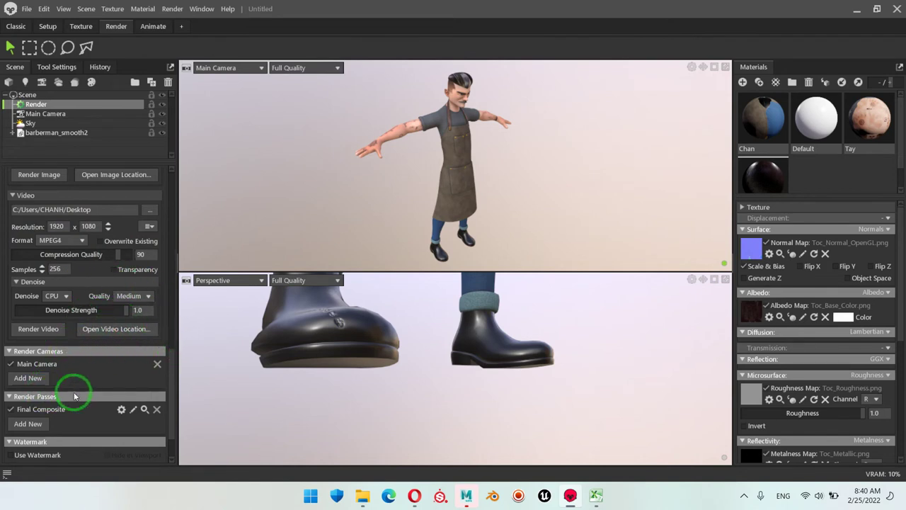
scroll(127, 375, "down", 2)
scroll(127, 375, "up", 2)
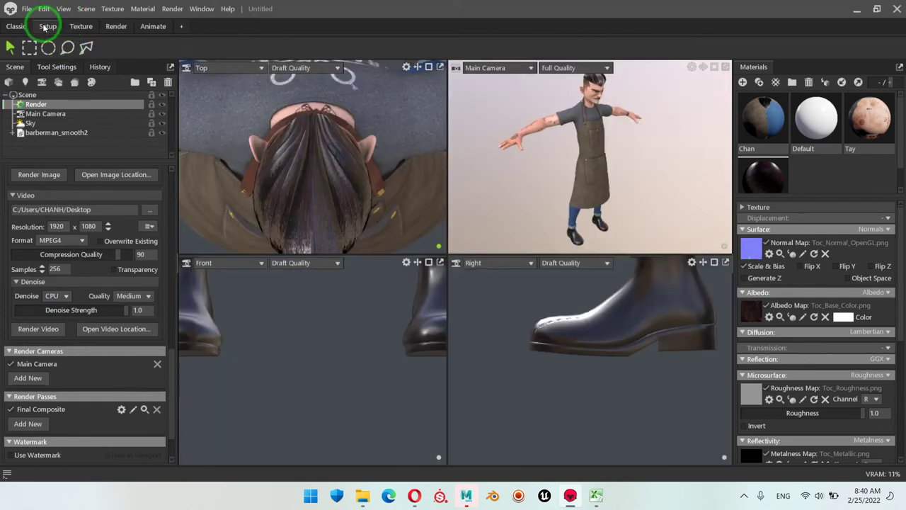
View the four-viewport Setup workspace and return to the Classic workspace with its single camera view
left_click(47, 27)
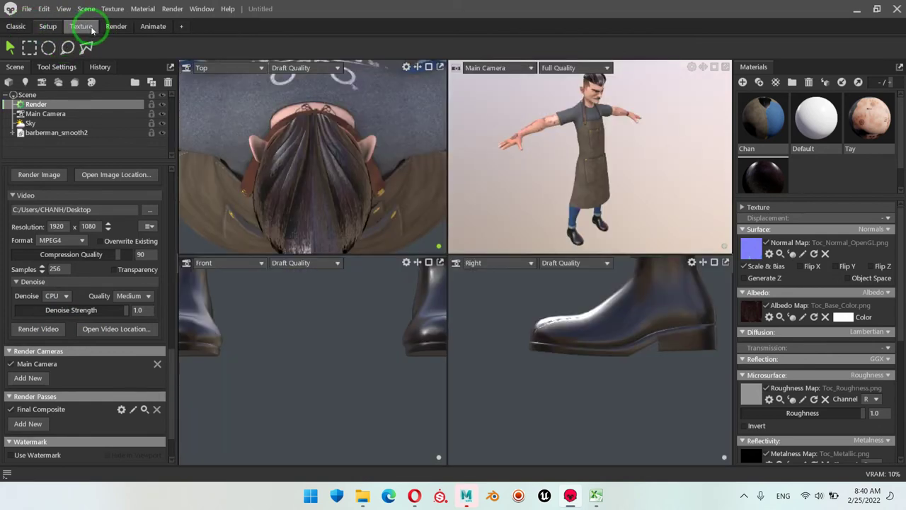
left_click(15, 26)
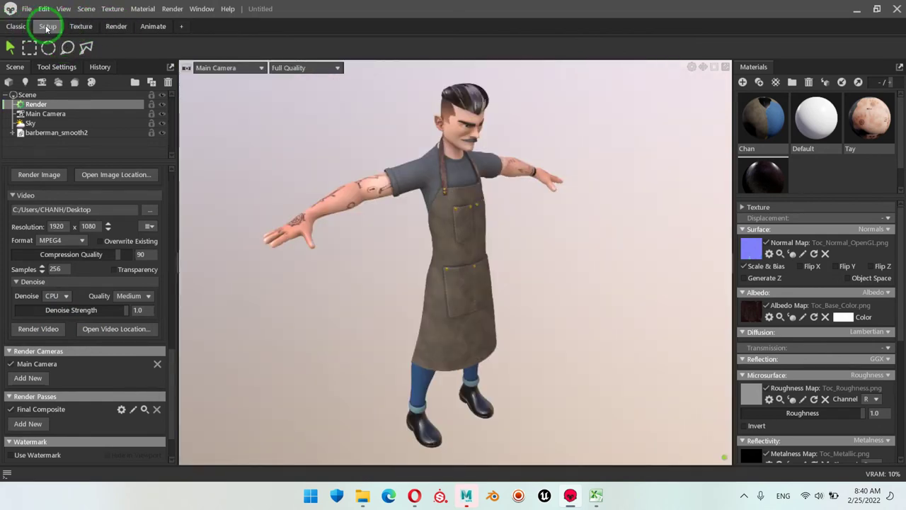
left_click(435, 227)
left_click(610, 309)
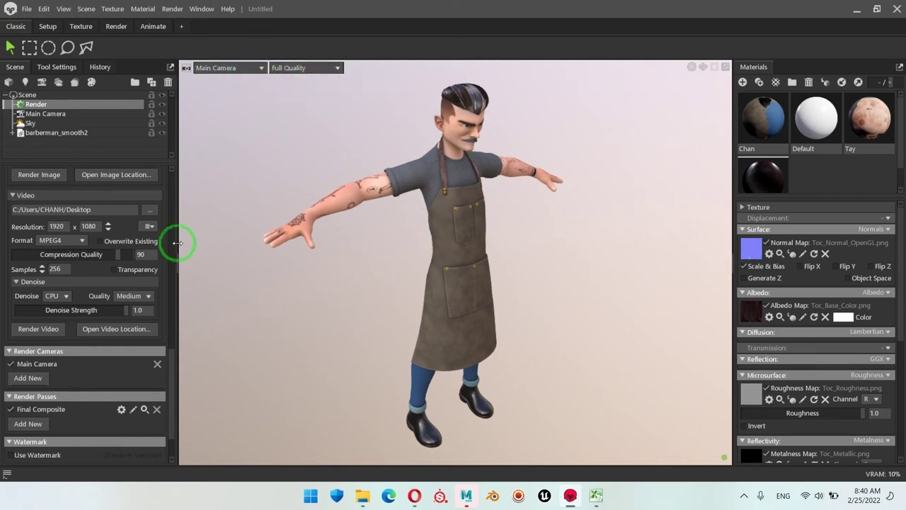
scroll(112, 237, "up", 1)
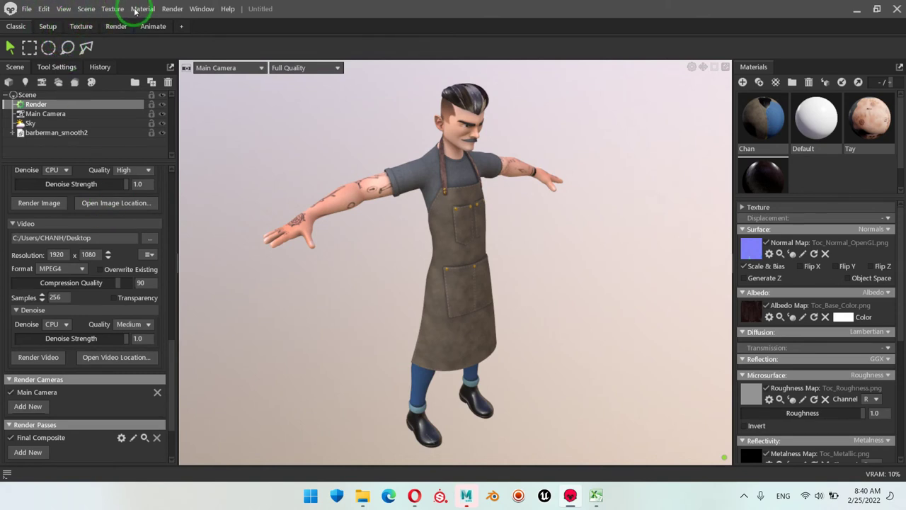
Render the viewport to an image, inspect the rendered character up close in the image viewer, and close the viewer
left_click(173, 9)
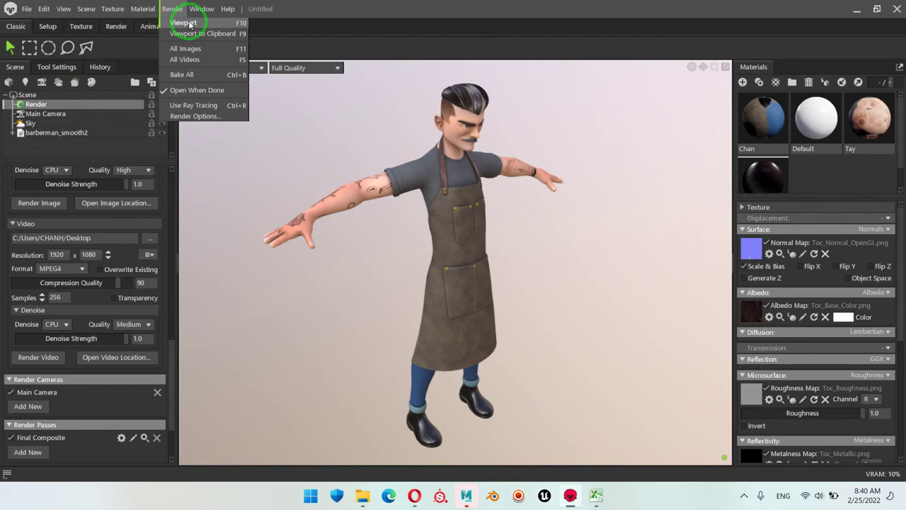
left_click(183, 23)
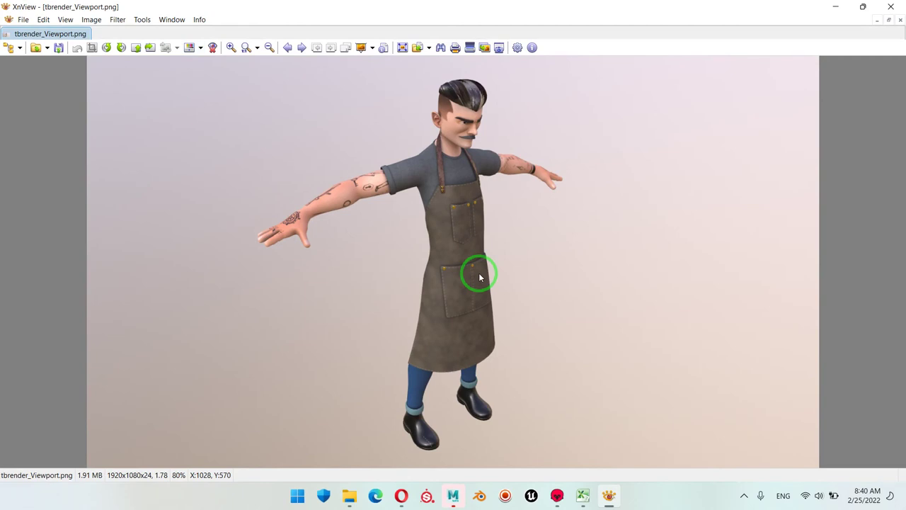
scroll(518, 333, "up", 1)
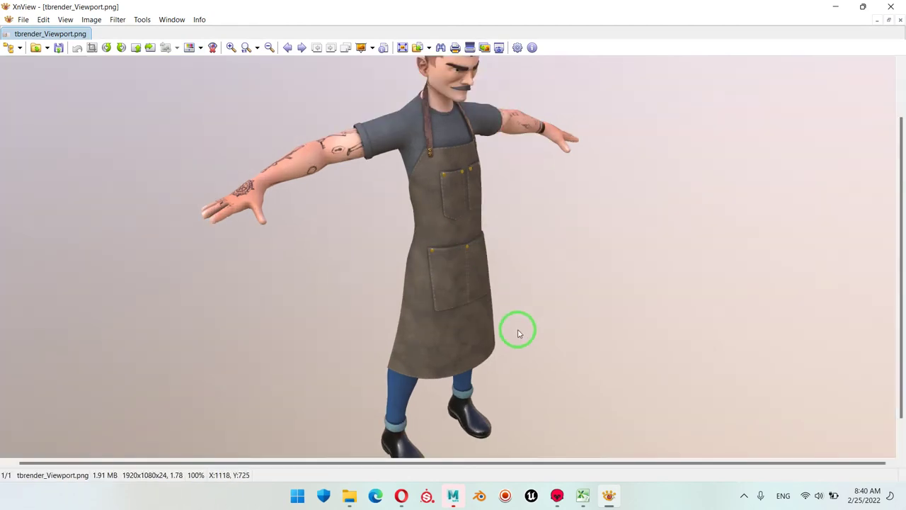
scroll(518, 333, "up", 1)
left_click_drag(461, 115, 564, 314)
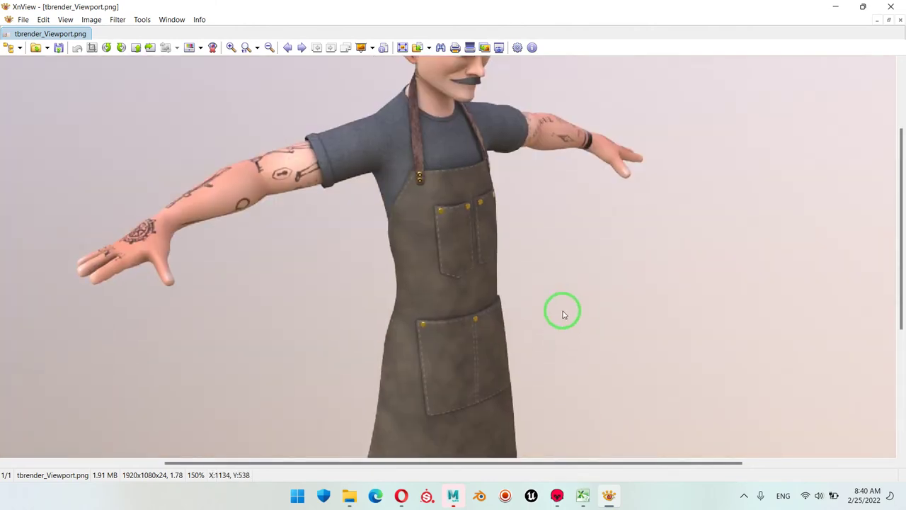
left_click(893, 8)
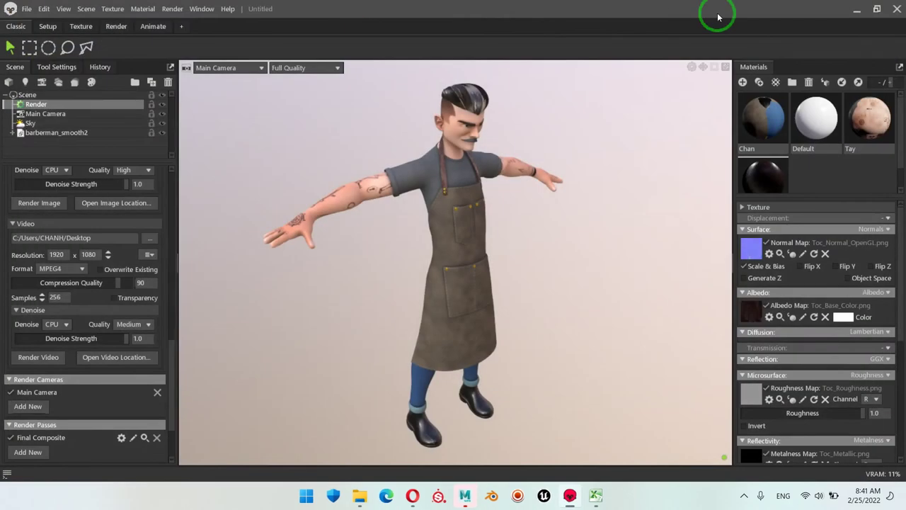
Export the scene to Marmoset Viewer as scene.mview with title BBB and author aaa, and check the file on the desktop
left_click(29, 8)
left_click(51, 106)
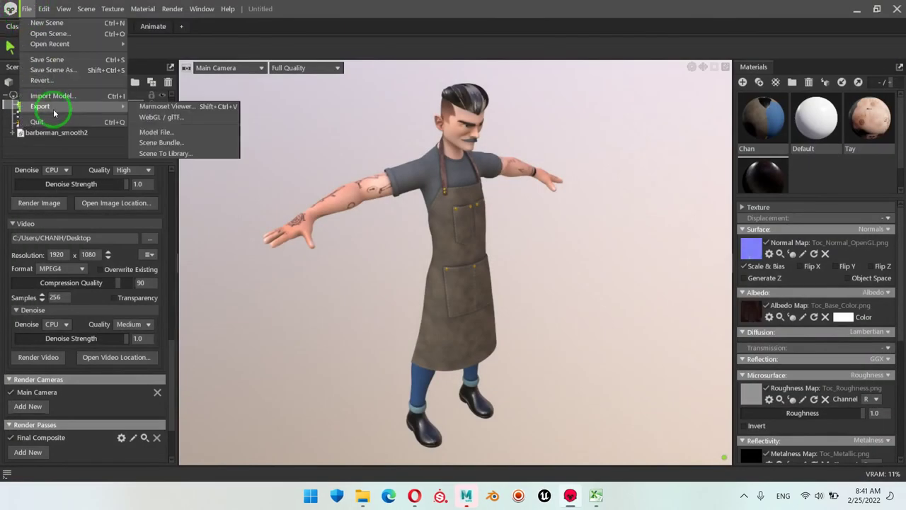
left_click(167, 106)
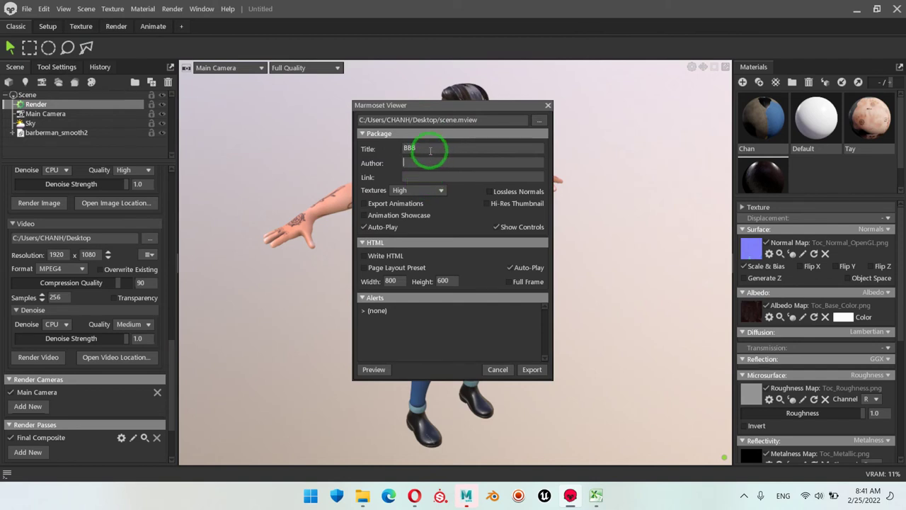
type("aaa")
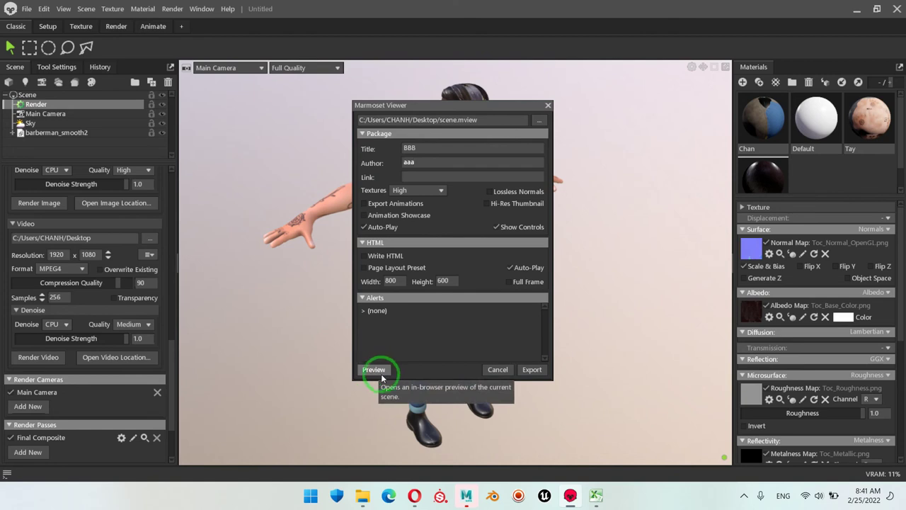
left_click(532, 371)
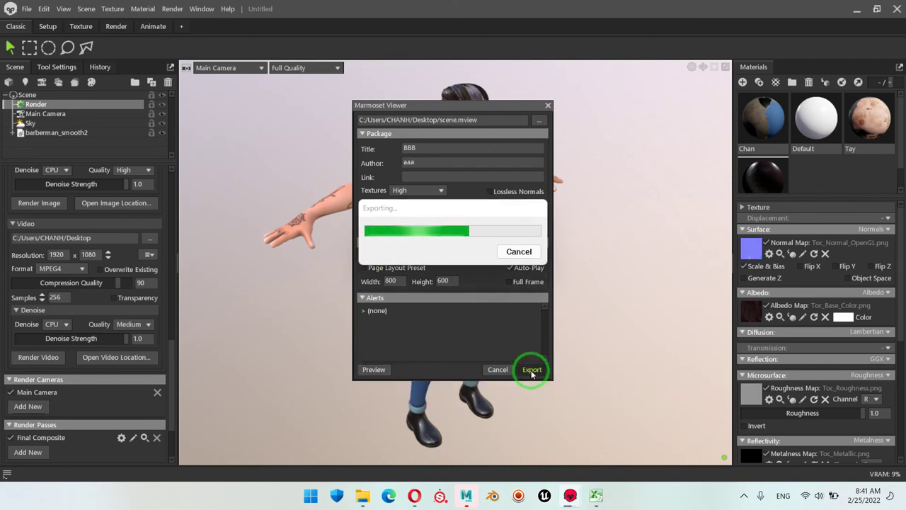
left_click(856, 10)
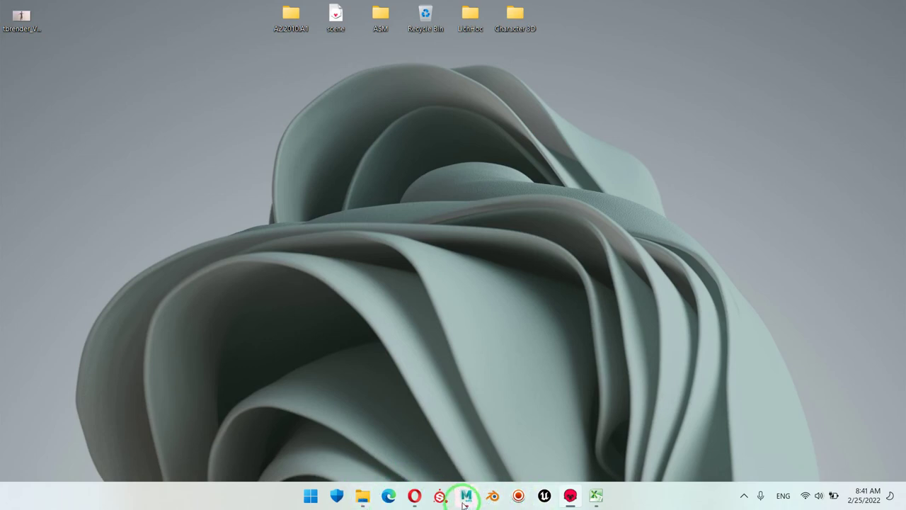
left_click(571, 495)
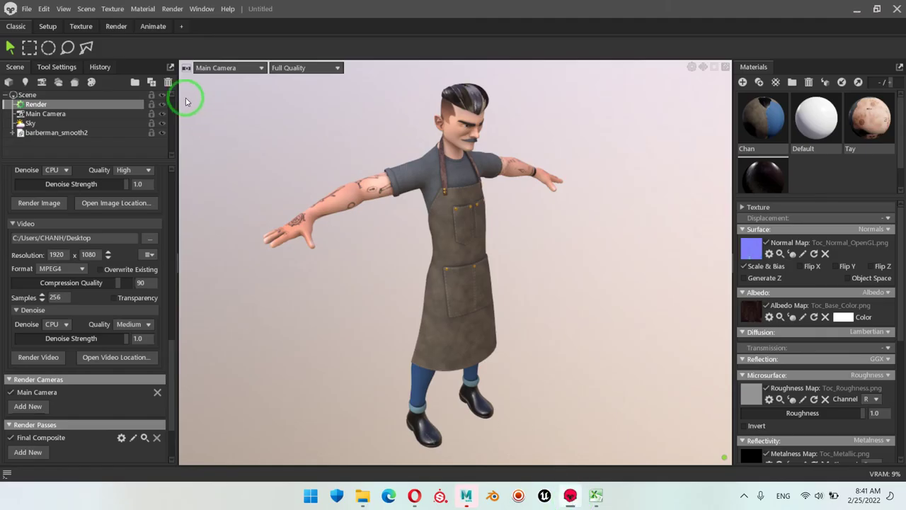
Export the scene to Marmoset Viewer again under the file name scene1.mview on the desktop
left_click(26, 9)
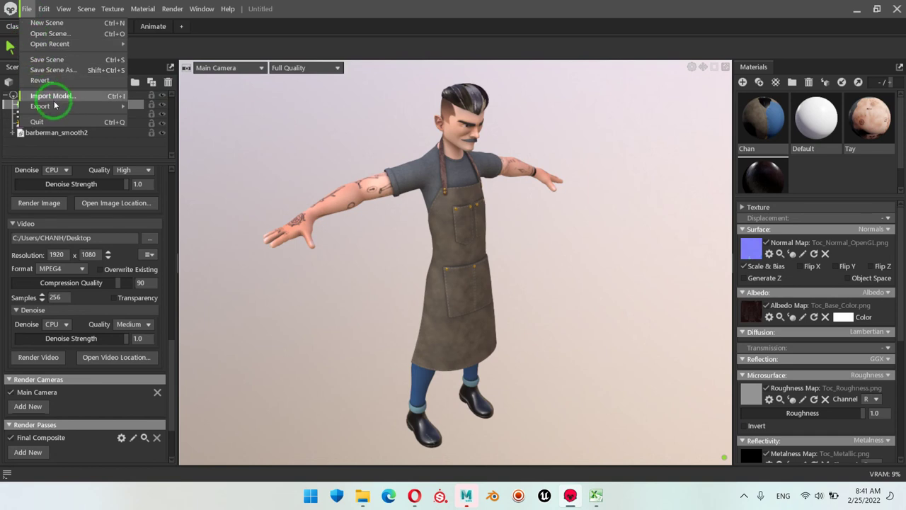
mouse_move(55, 106)
left_click(165, 106)
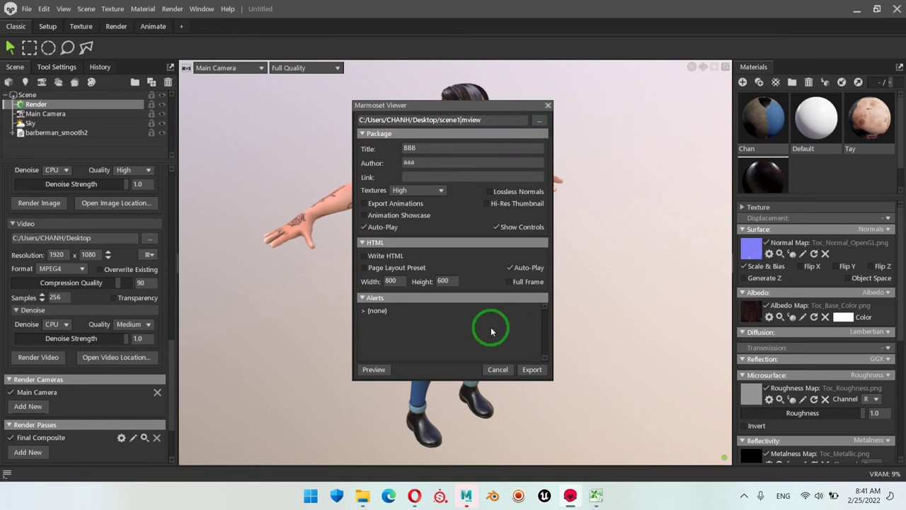
left_click(529, 369)
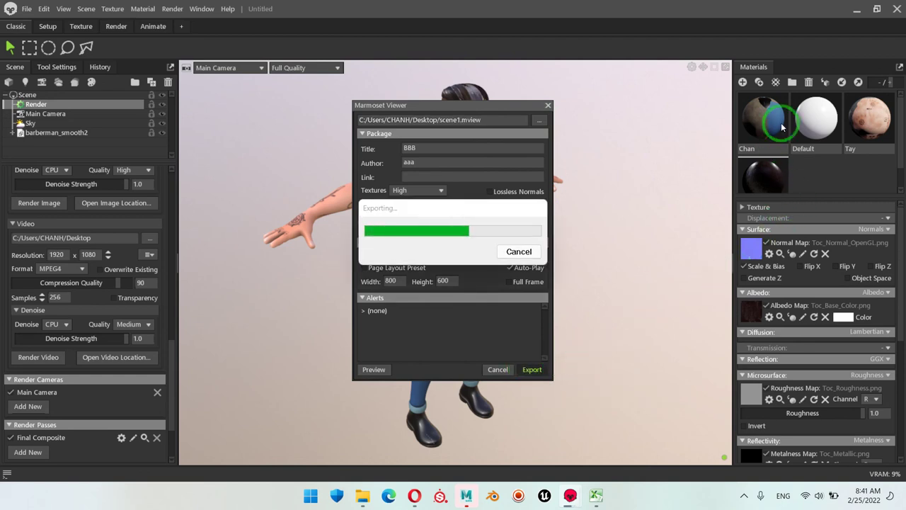
Open the exported scene1 file from the desktop in Marmoset Viewer and orbit around the character
left_click(857, 9)
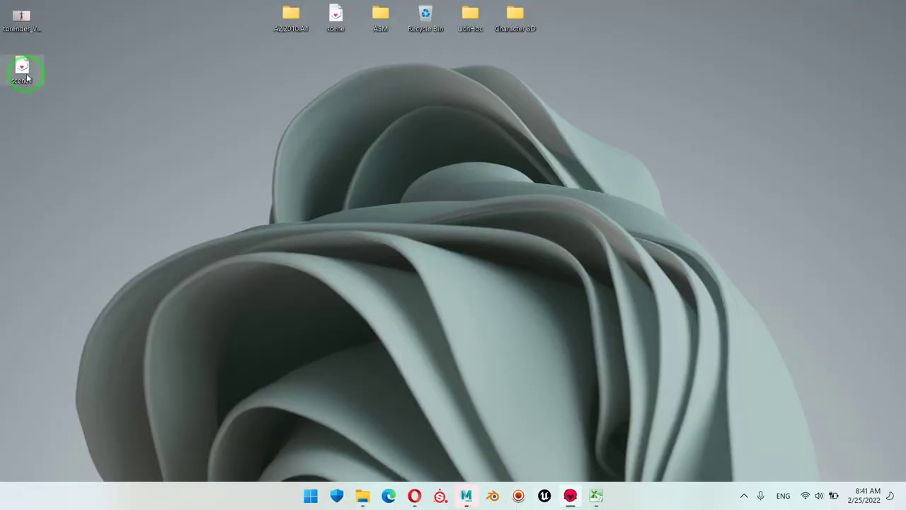
left_click(28, 80)
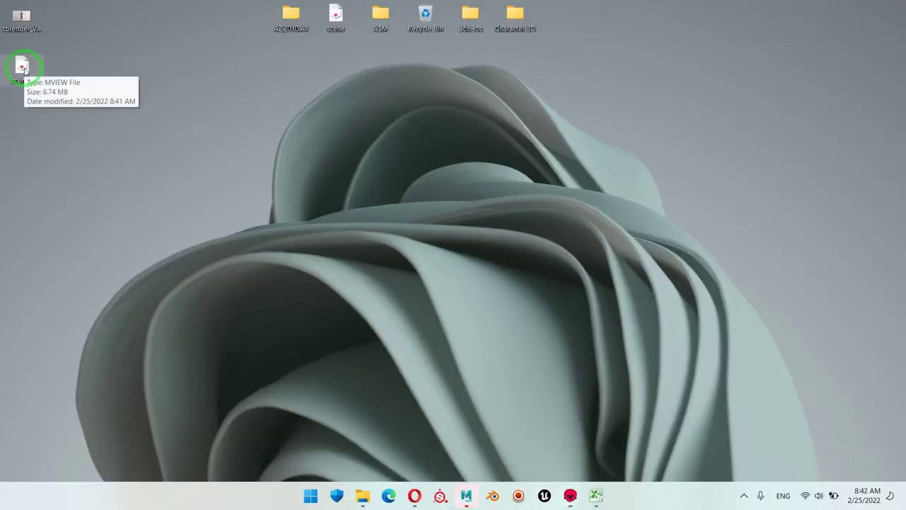
key("Return")
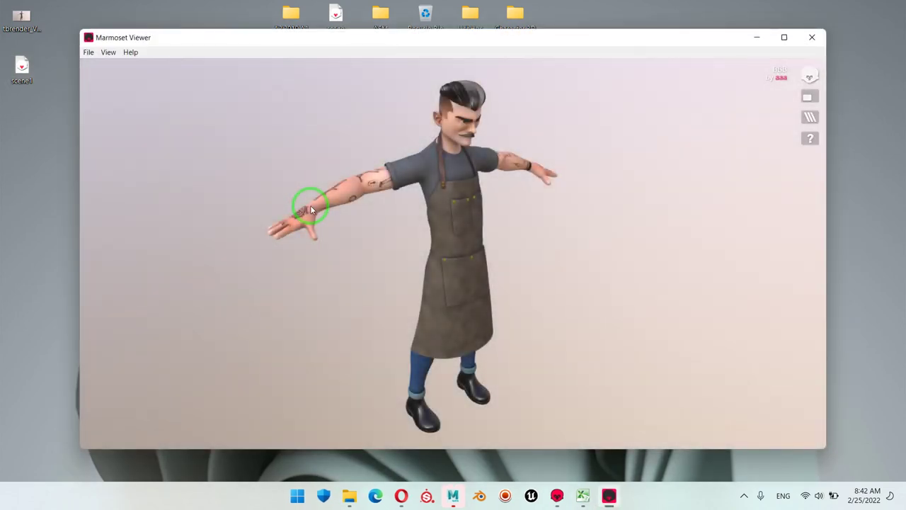
left_click_drag(554, 180, 899, 174)
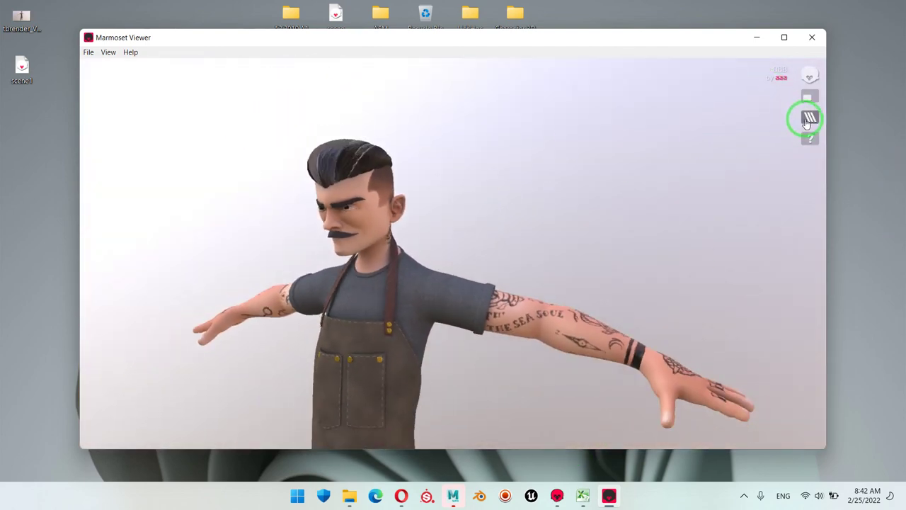
Show the character's Topology view and examine the wireframe on the apron, pockets and arms
left_click(810, 118)
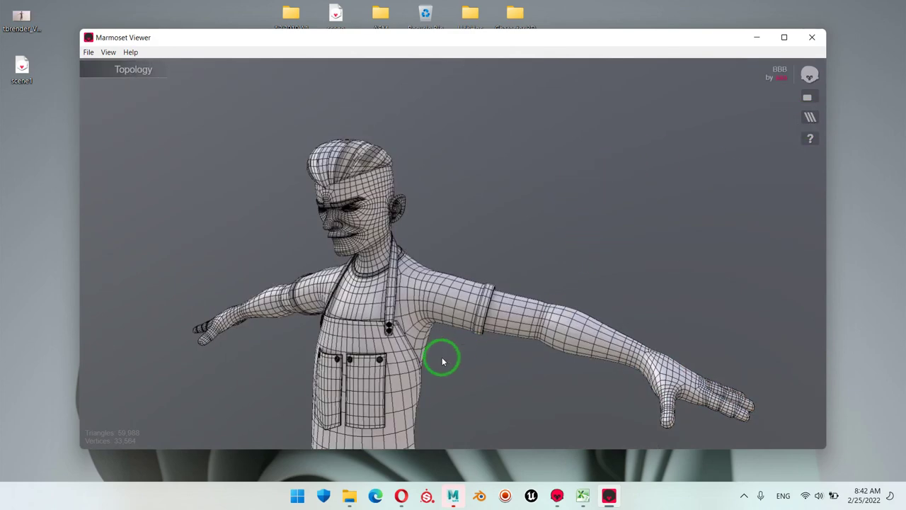
left_click_drag(451, 361, 487, 224)
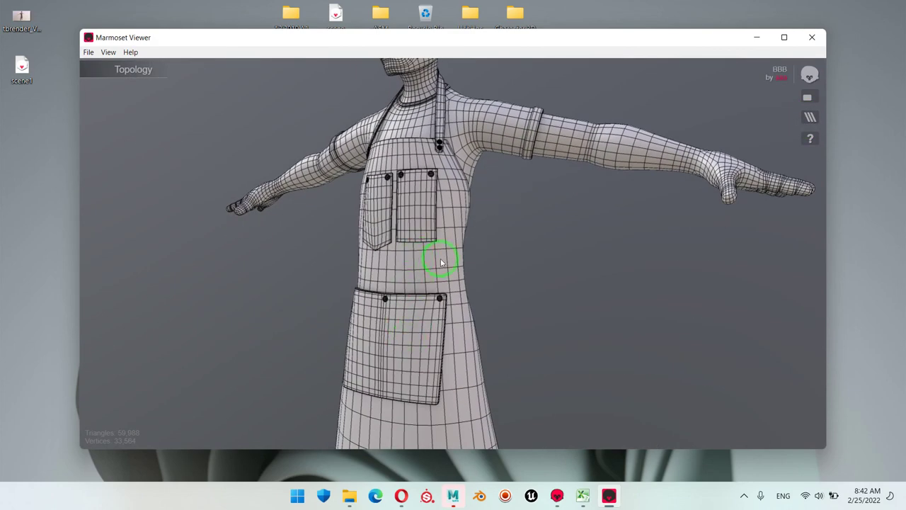
left_click_drag(441, 262, 588, 267)
Split the view into its render layers and inspect the Reflectivity and Gloss passes in full view
left_click(810, 116)
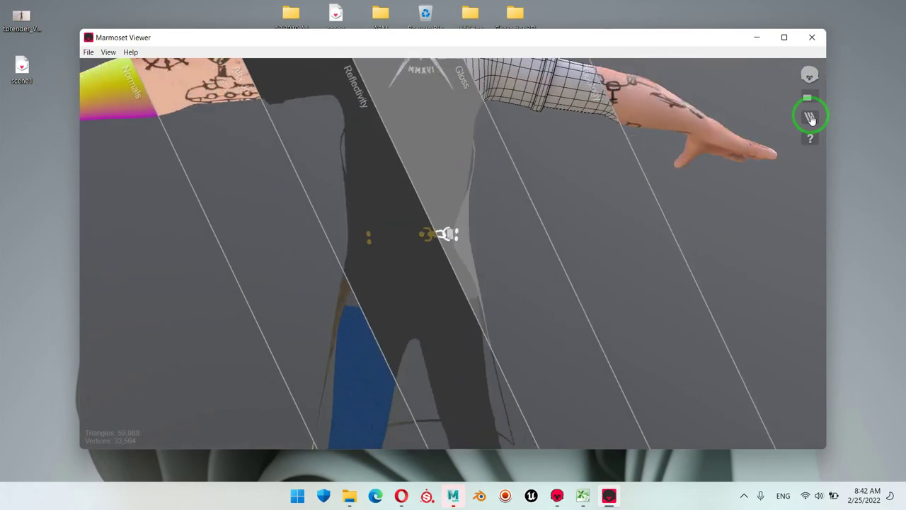
left_click(362, 177)
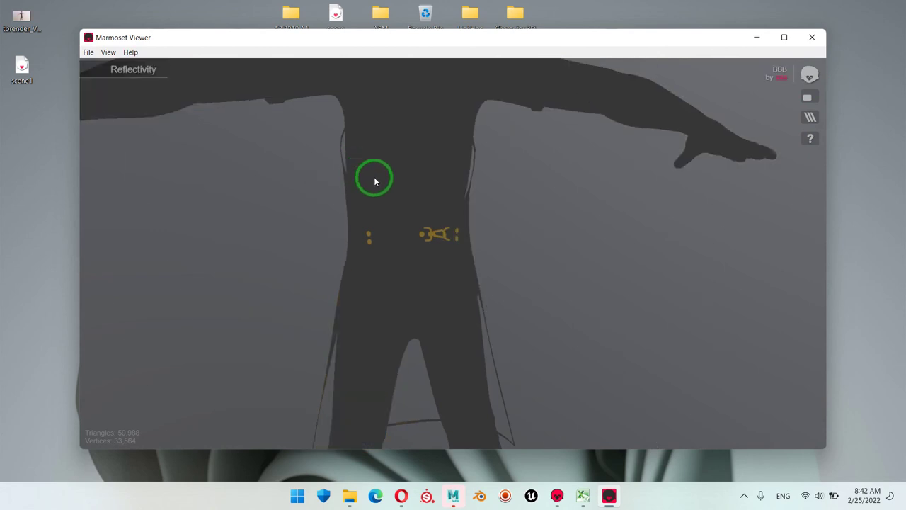
left_click(810, 115)
left_click(467, 144)
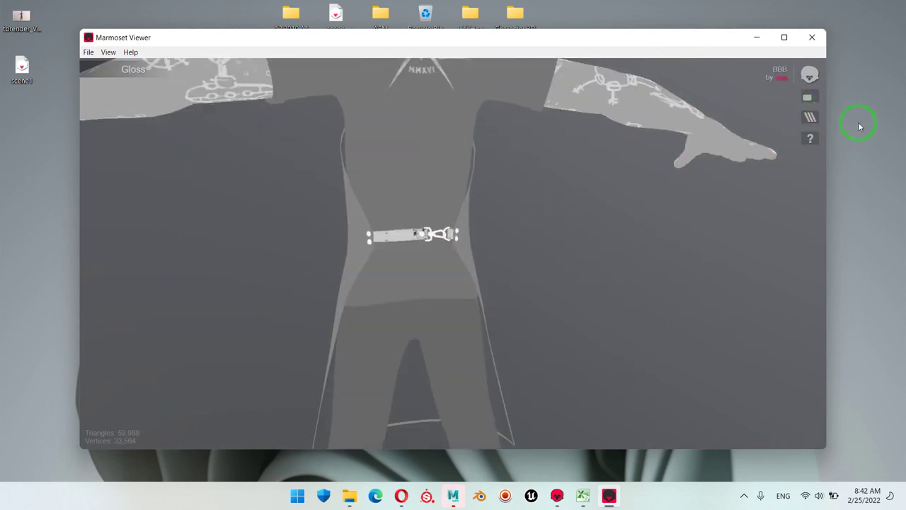
Display the Normals pass in full view and examine the stitching and buttons on the apron pockets up close
left_click(811, 119)
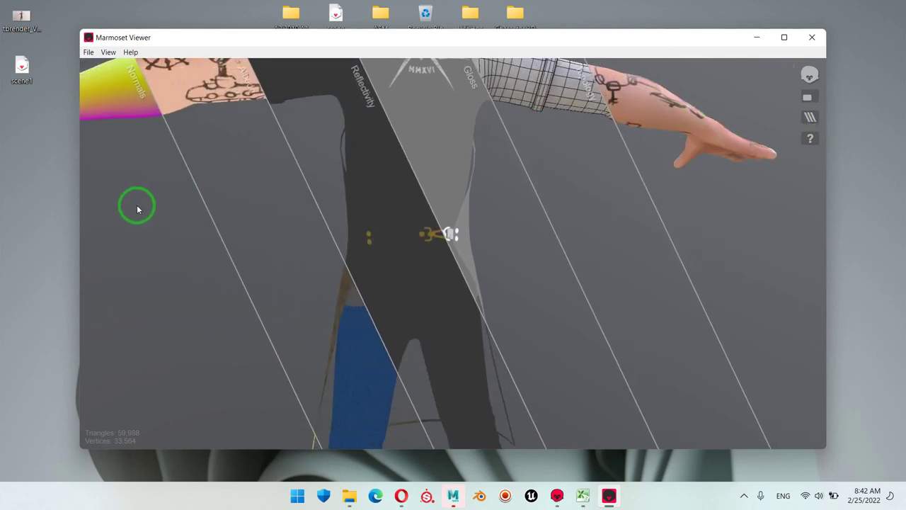
left_click(137, 204)
left_click_drag(625, 245, 508, 290)
scroll(517, 276, "up", 5)
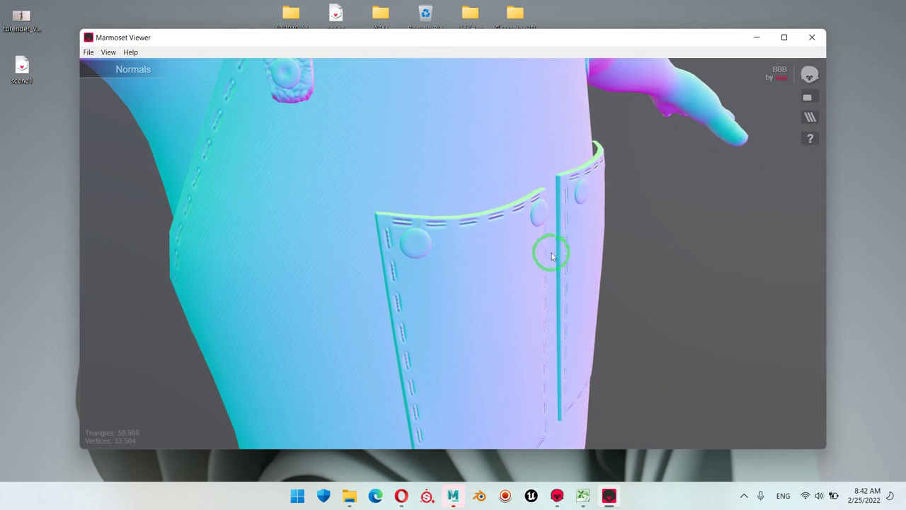
scroll(550, 255, "down", 2)
double_click(551, 259)
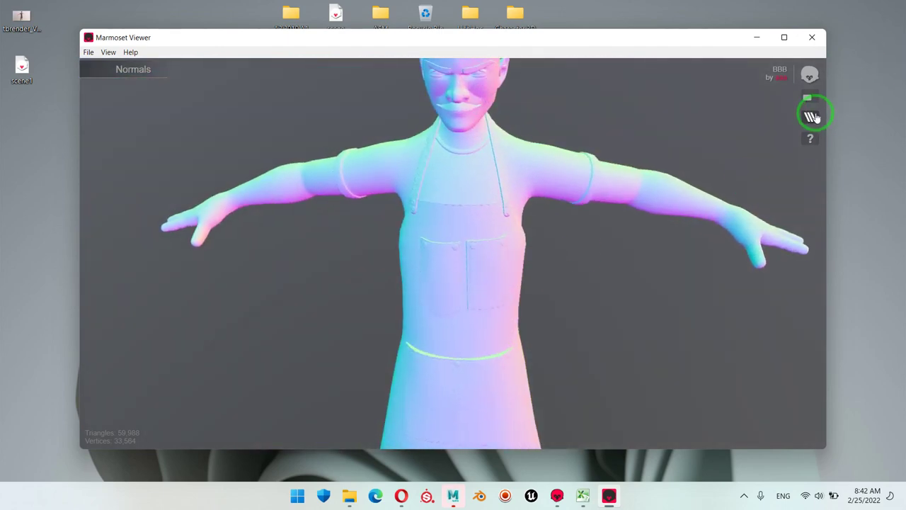
Return to the fully shaded render and view the character from the front at a wider framing
left_click(812, 117)
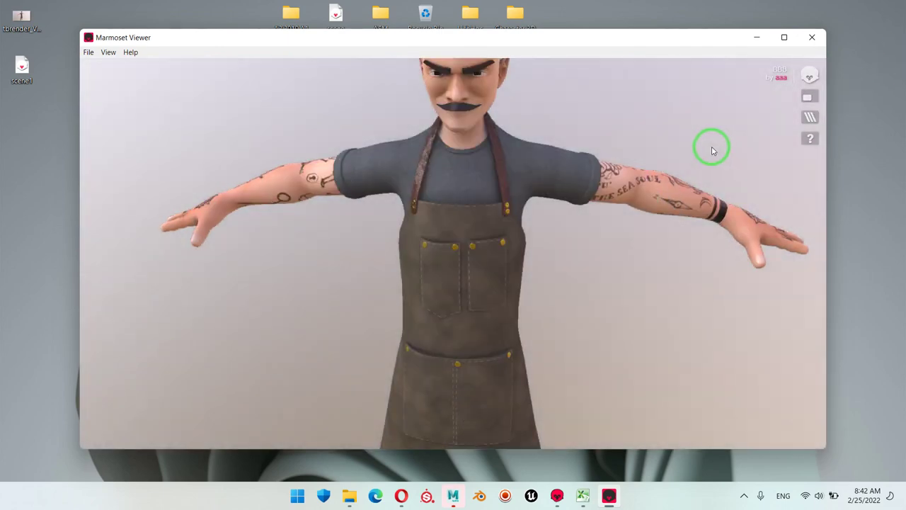
left_click_drag(701, 259, 649, 231)
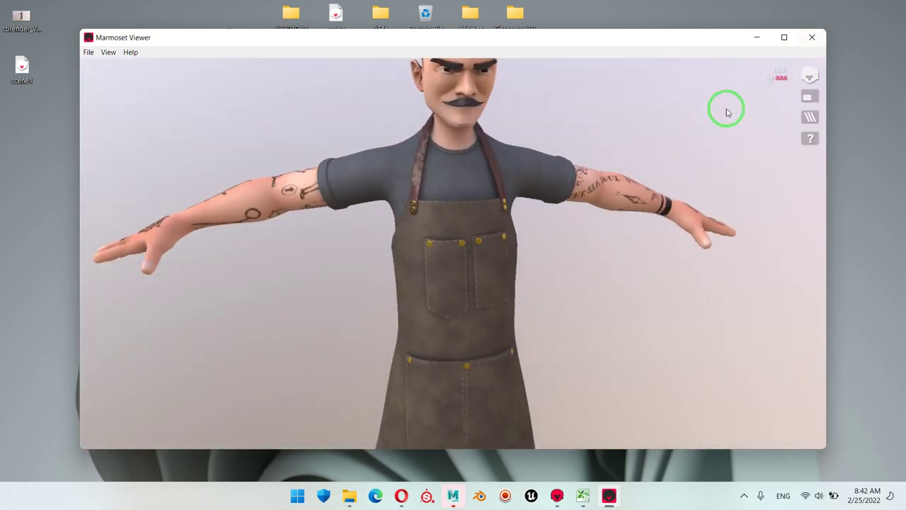
scroll(726, 111, "down", 3)
left_click_drag(526, 228, 544, 273)
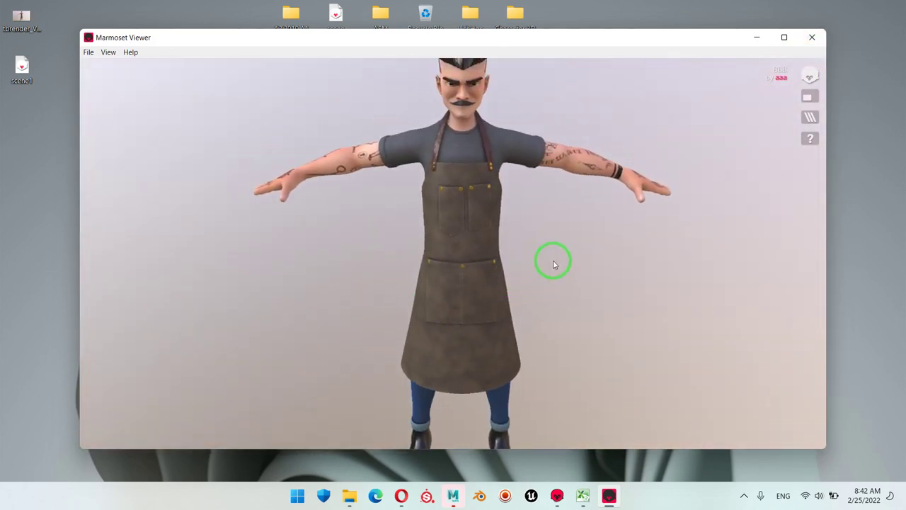